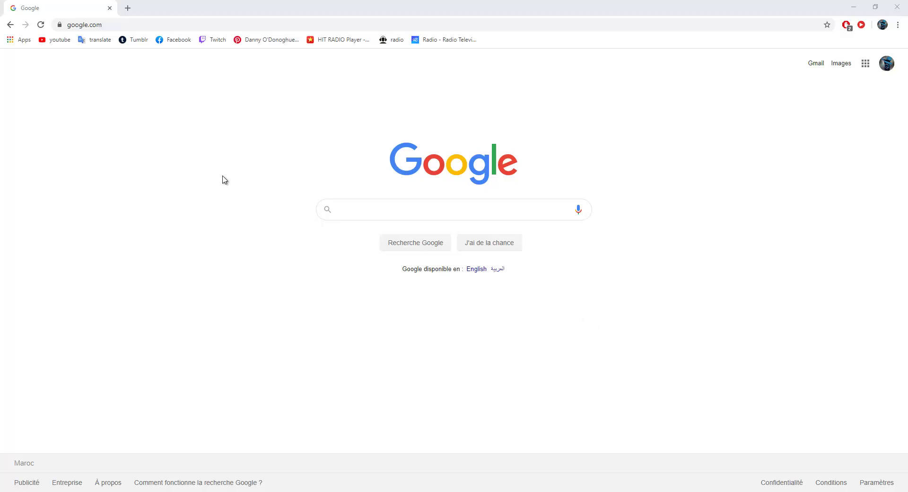
Open the channel's uploaded videos on YouTube and scroll down to the Cinema 4D dynamics car rig video.
left_click(56, 39)
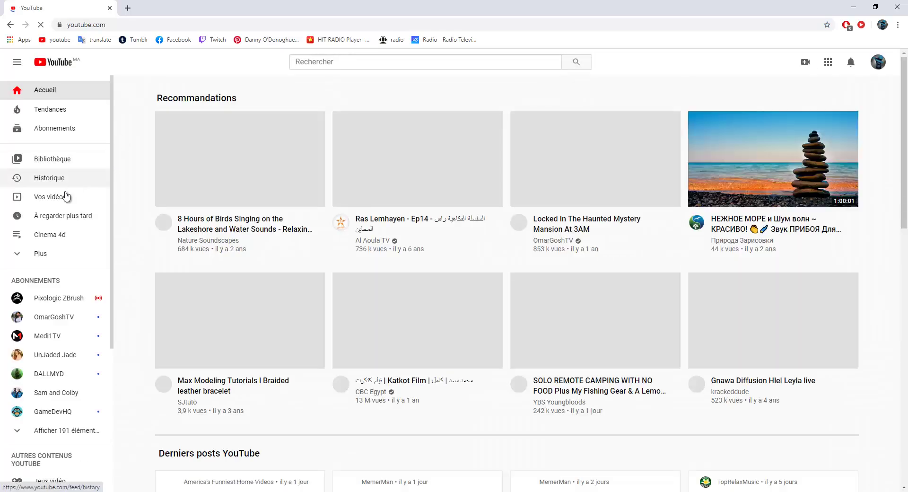
left_click(66, 196)
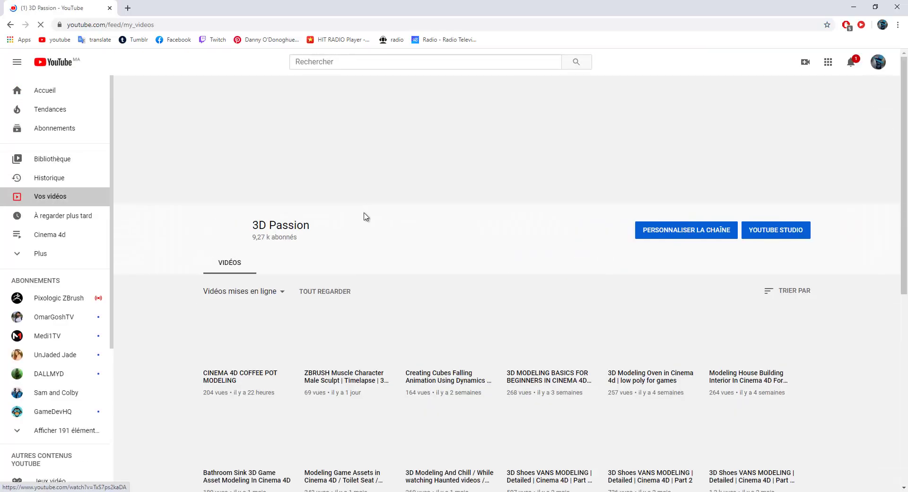
scroll(370, 262, "down", 5)
scroll(370, 263, "down", 2)
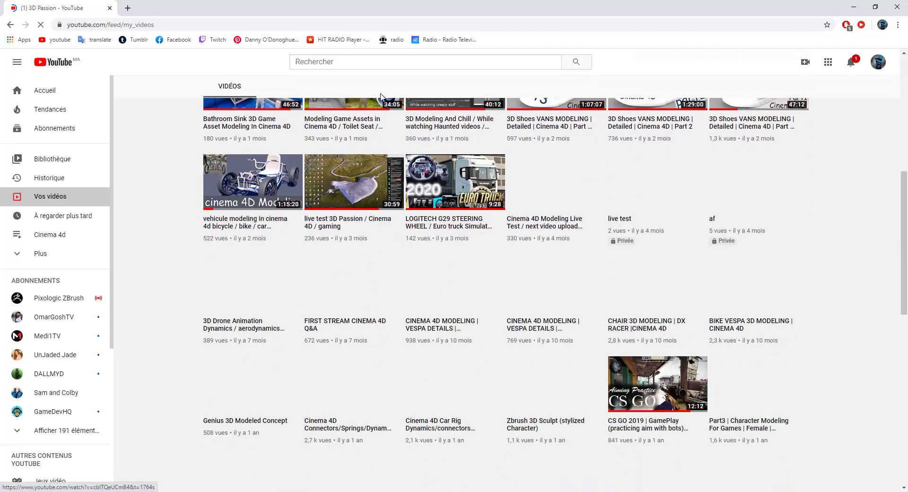
scroll(403, 304, "down", 3)
scroll(407, 314, "down", 4)
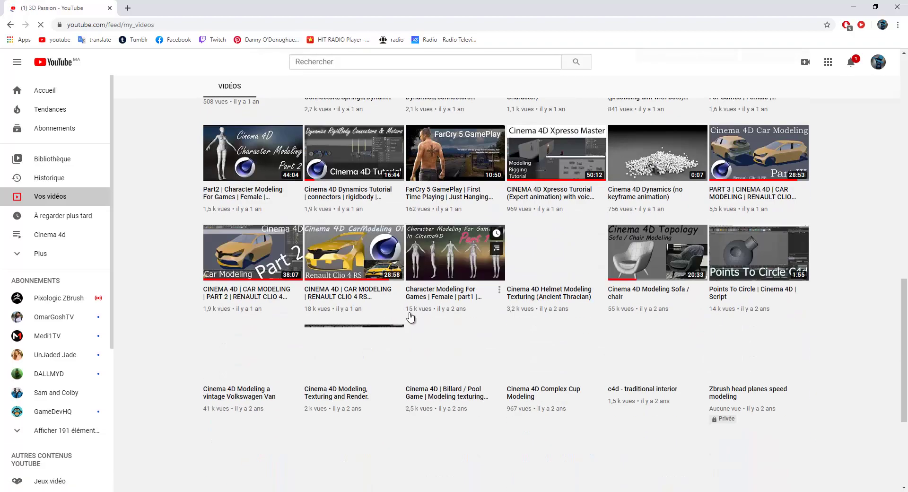
scroll(410, 317, "down", 3)
scroll(409, 317, "down", 3)
scroll(410, 317, "down", 5)
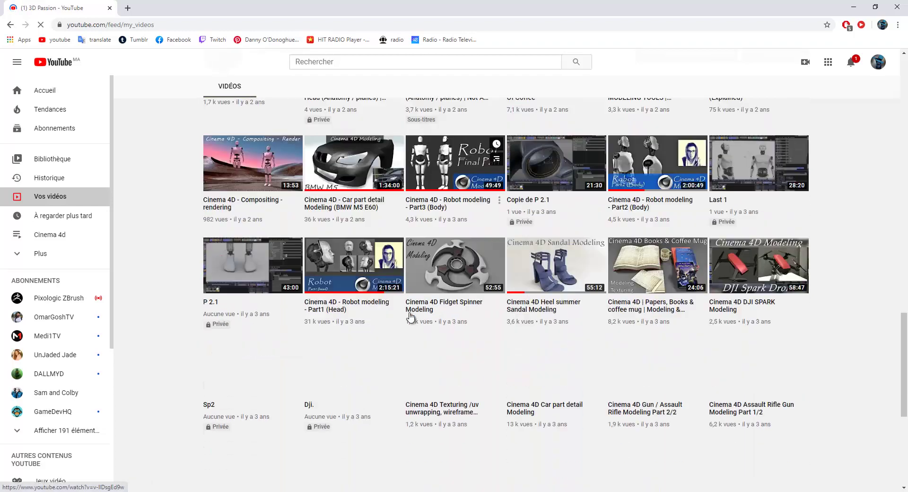
scroll(410, 316, "down", 4)
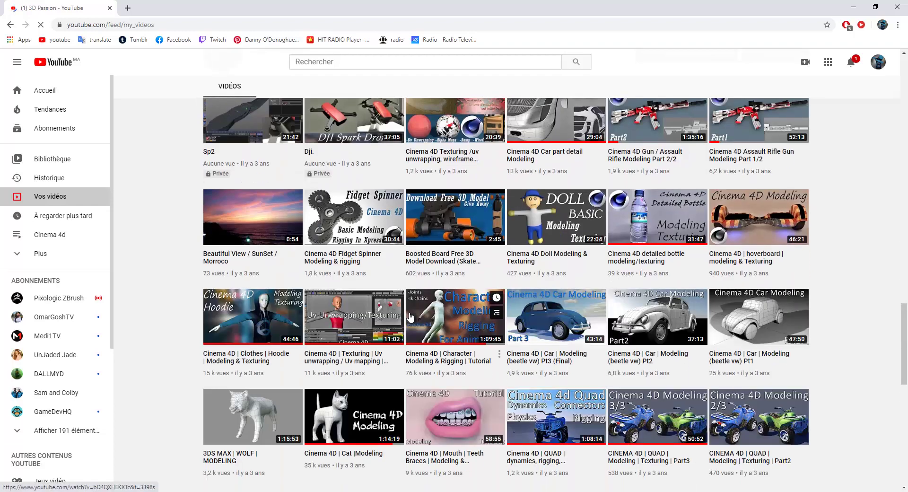
scroll(410, 317, "down", 2)
scroll(410, 317, "down", 5)
scroll(411, 316, "down", 2)
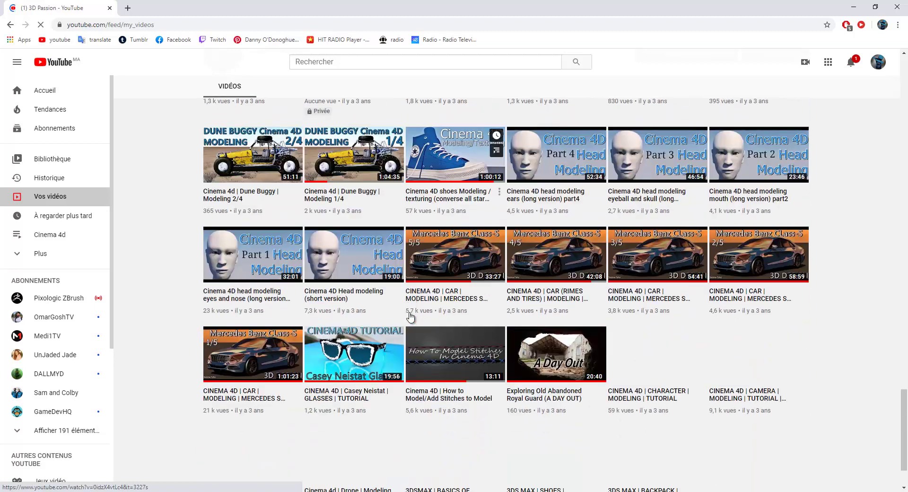
scroll(413, 316, "down", 2)
scroll(415, 315, "down", 2)
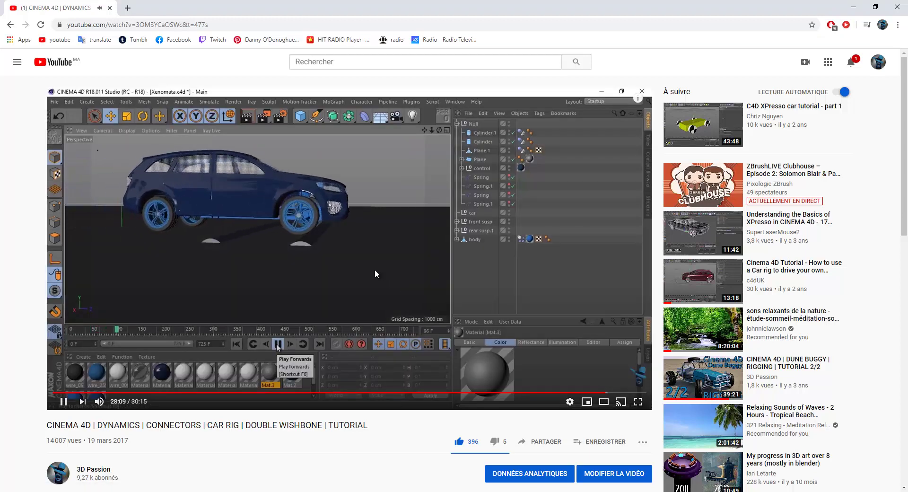
Pause the tutorial, seek back to about 27:10 and pause again at 27:12.
left_click(432, 288)
left_click(585, 392)
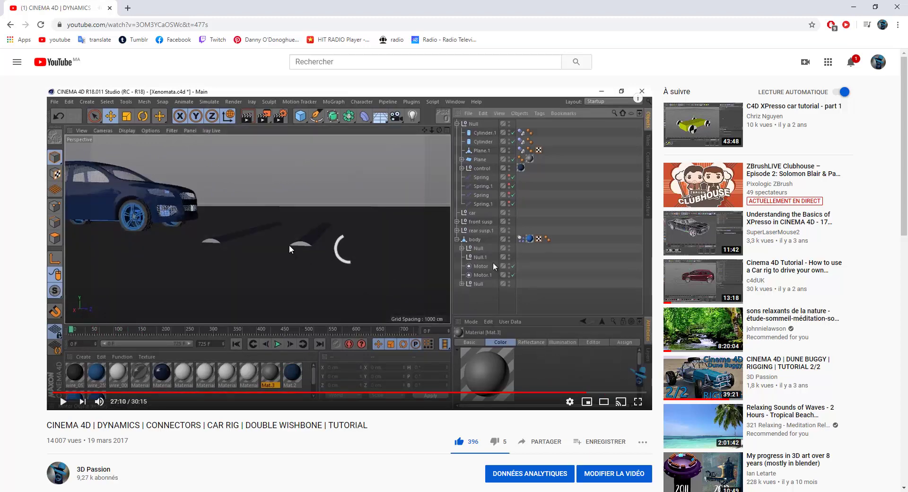
left_click(235, 274)
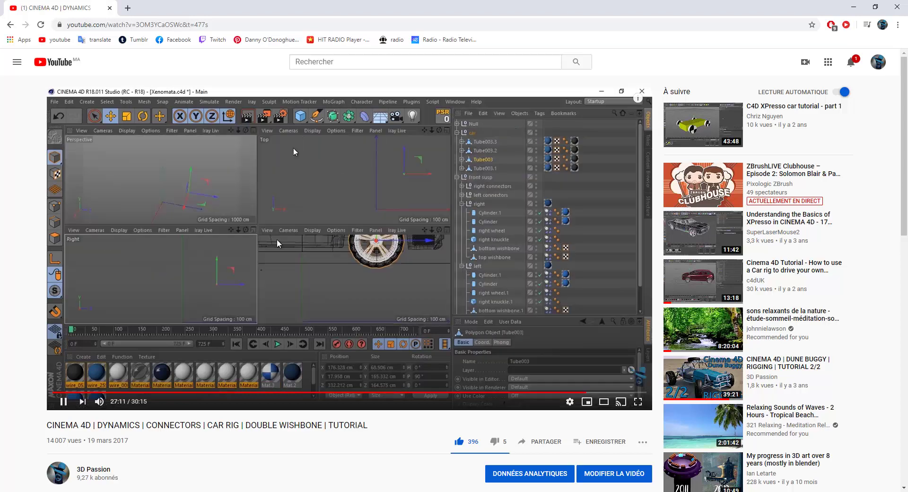
left_click(406, 245)
Expand the video description to reveal the project file download link.
scroll(148, 284, "down", 1)
scroll(116, 276, "down", 4)
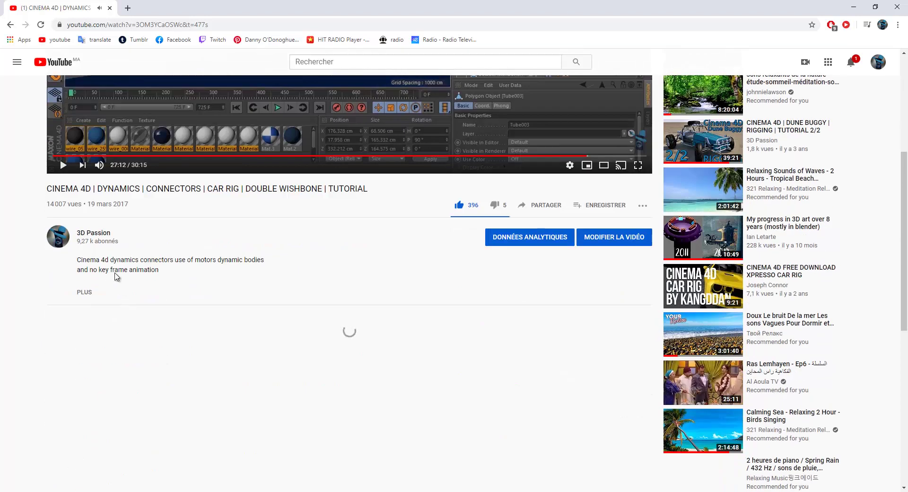
left_click(81, 293)
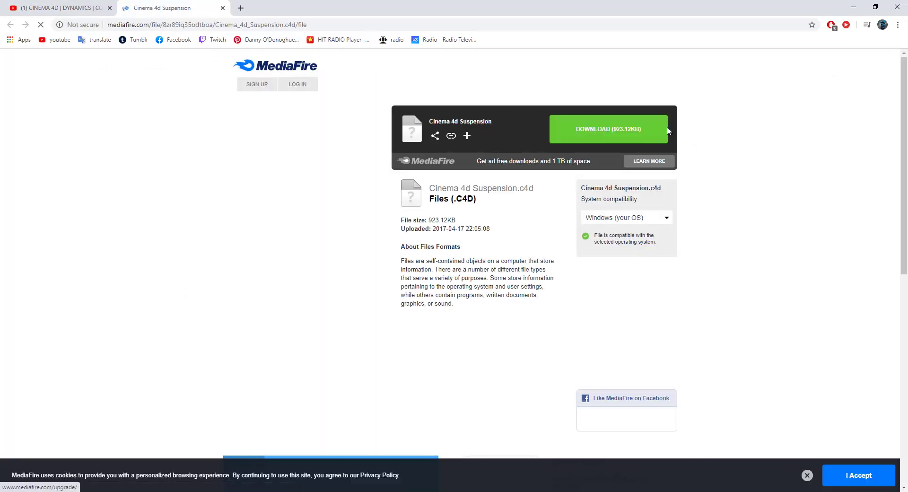
Download Cinema 4d Suspension.c4d from MediaFire and open it from the download shelf.
left_click(621, 136)
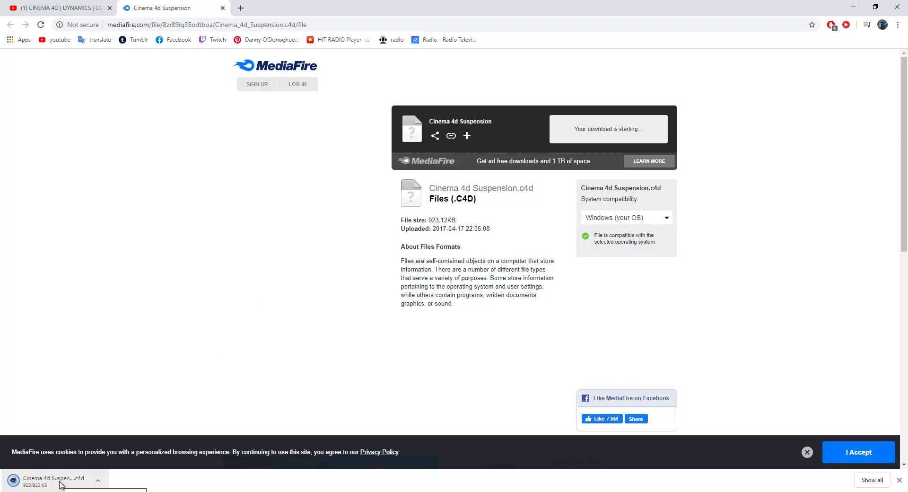
left_click(60, 482)
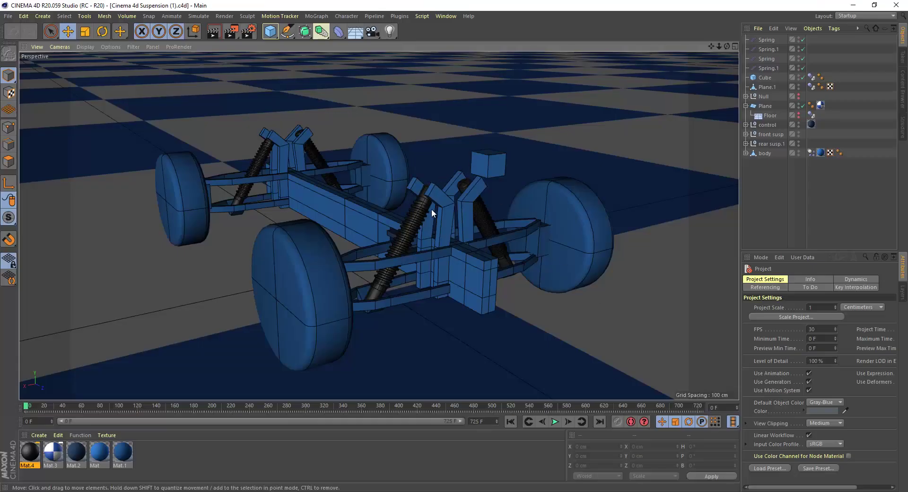
Zoom out, play the suspension rig animation, stop it and rewind to frame 0.
scroll(425, 220, "down", 5)
mouse_move(405, 231)
left_mouse_down("alt")
mouse_move(497, 248)
mouse_move(589, 230)
mouse_move(578, 239)
left_mouse_up("alt")
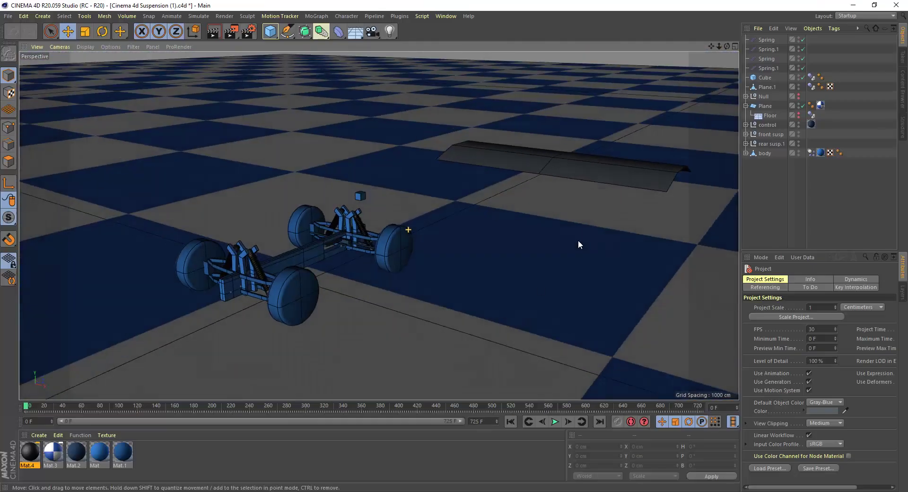
left_click(555, 421)
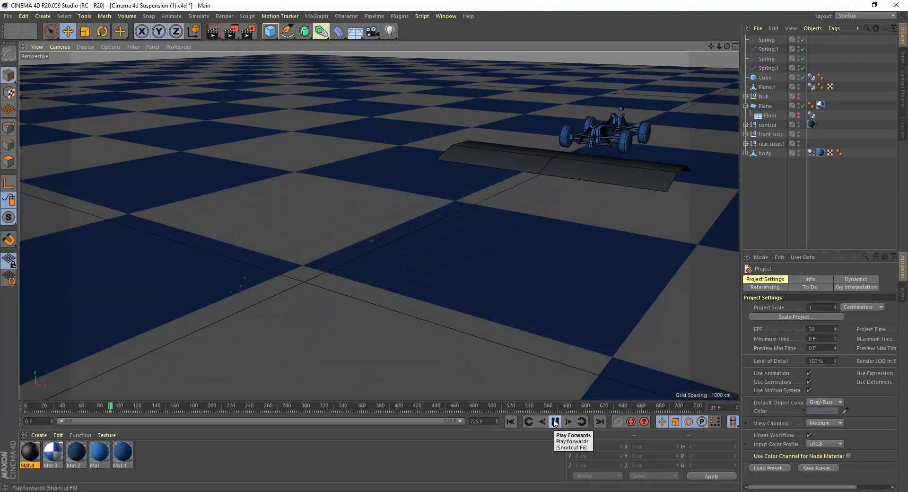
left_click(554, 421)
left_click(510, 421)
Move in closer on the car, widen the Object Manager and select the body object.
left_click_drag(359, 268, 311, 192, "alt")
right_click_drag(311, 191, 416, 199, "alt")
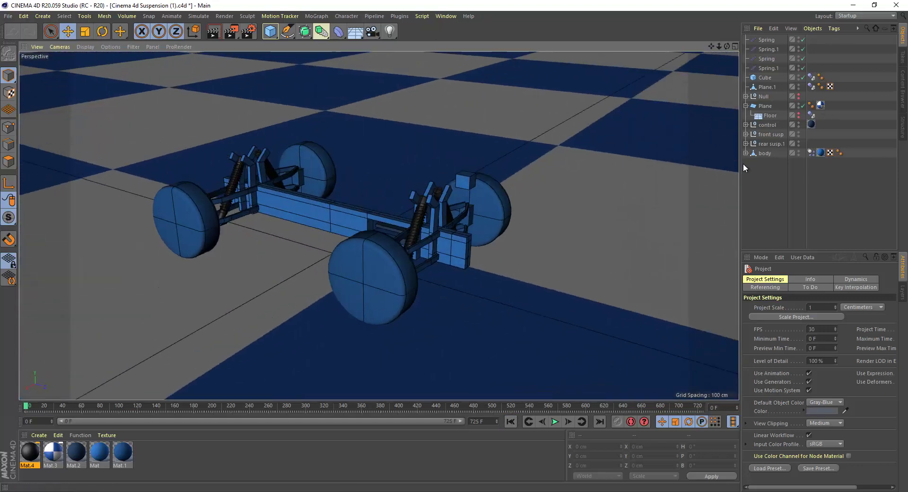
left_click_drag(740, 165, 603, 166)
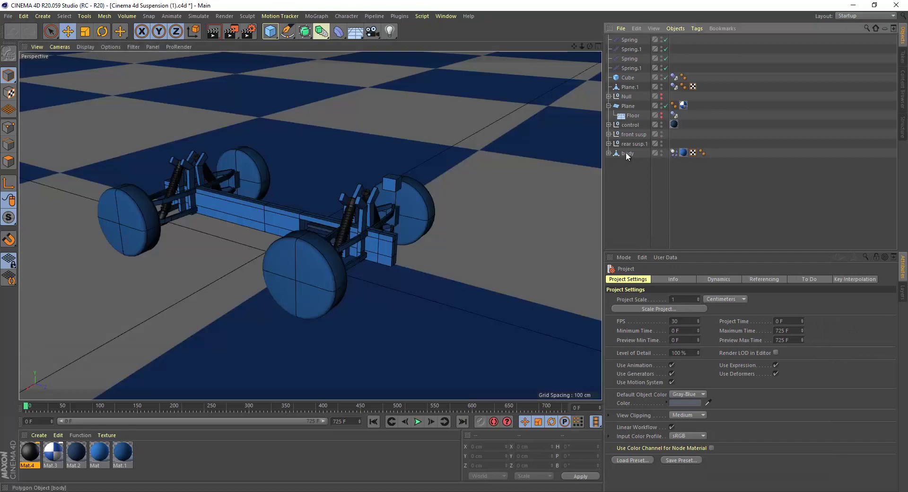
left_click(626, 153)
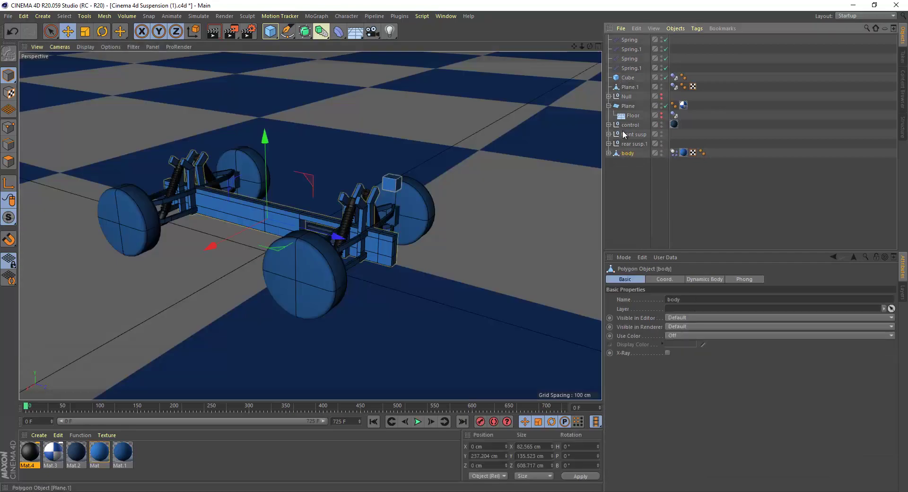
mouse_move(407, 203)
left_mouse_down("alt")
mouse_move(284, 246)
mouse_move(380, 234)
mouse_move(353, 232)
mouse_move(387, 217)
mouse_move(402, 180)
left_mouse_up("alt")
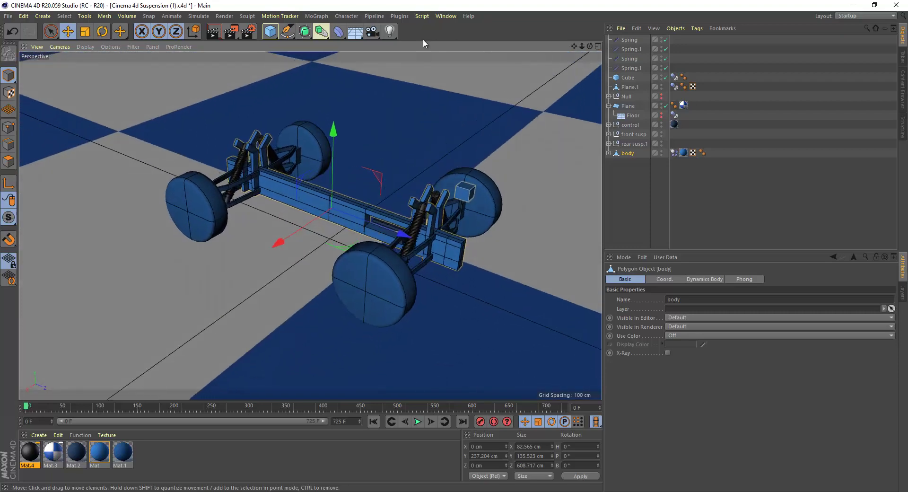
Switch to the Untitled 2 vehicle scene.
left_click(446, 16)
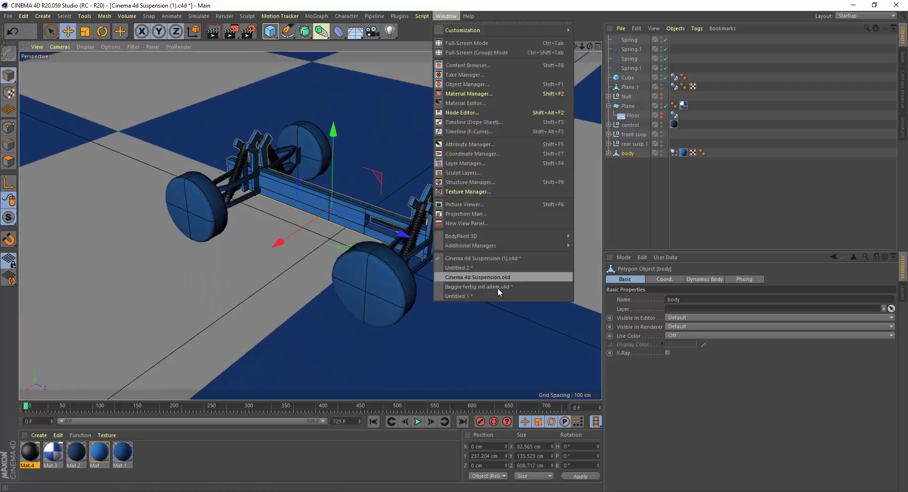
left_click(480, 269)
left_click_drag(471, 208, 537, 180, "alt")
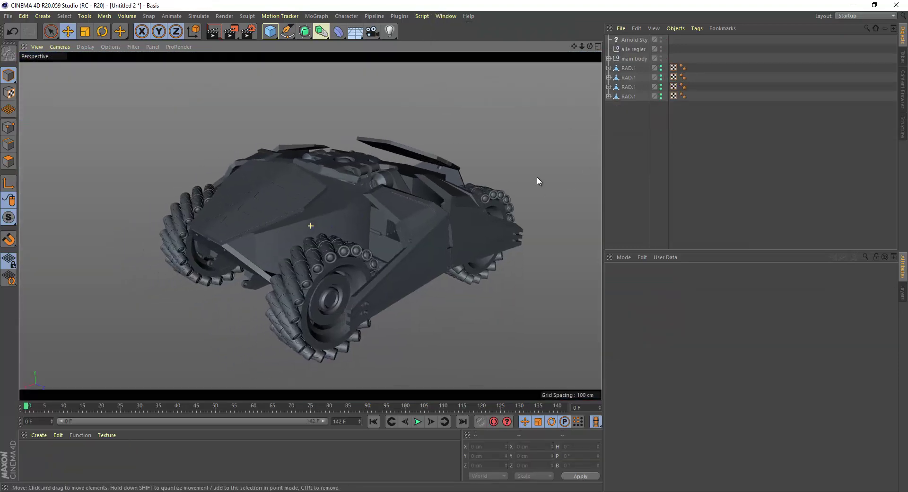
Test-move the main body away from the wheels, then undo the move.
left_click(634, 59)
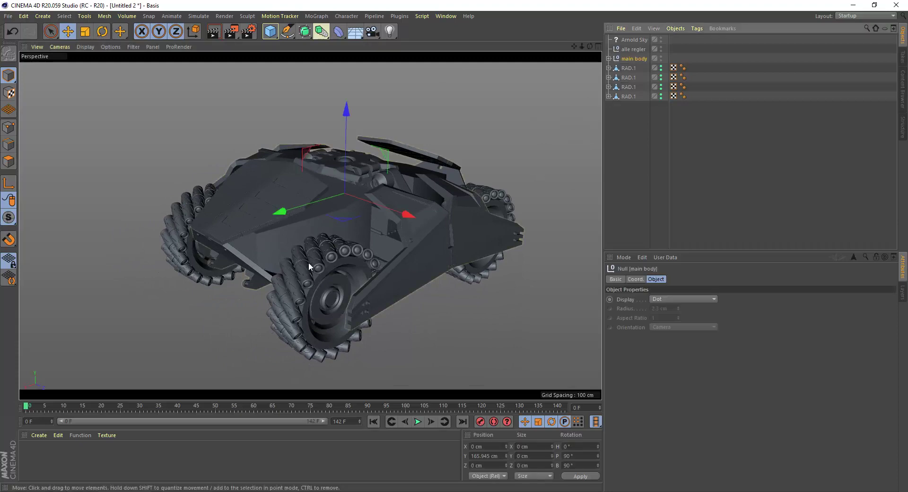
left_click_drag(336, 260, 319, 259, "alt")
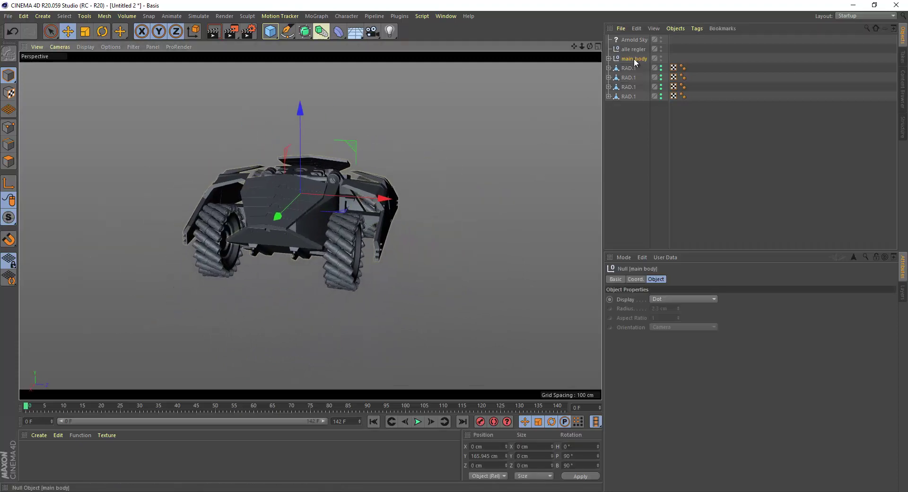
left_click_drag(370, 199, 591, 203)
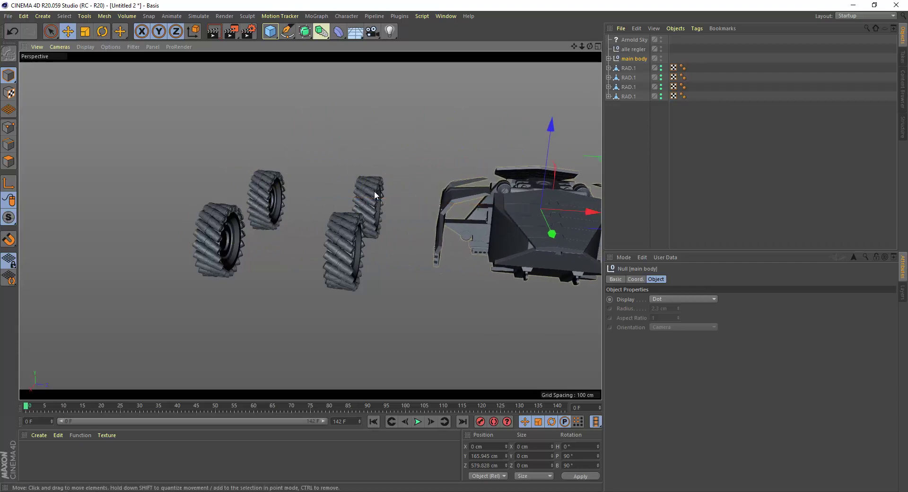
mouse_move(375, 191)
left_mouse_down("alt")
mouse_move(441, 232)
mouse_move(437, 220)
mouse_move(427, 225)
mouse_move(451, 218)
left_mouse_up("alt")
key("ctrl+z")
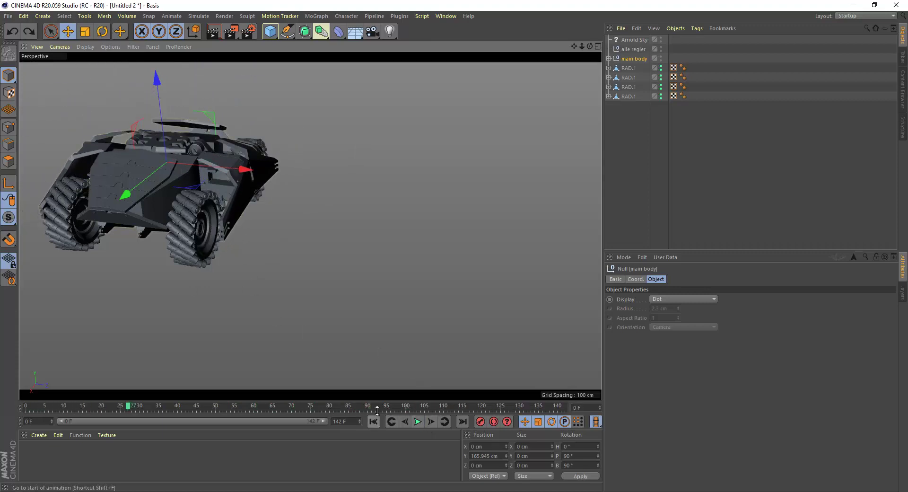
Rewind to frame 0 and select the main body together with all four RAD wheels.
key("shift+f")
left_click(627, 77)
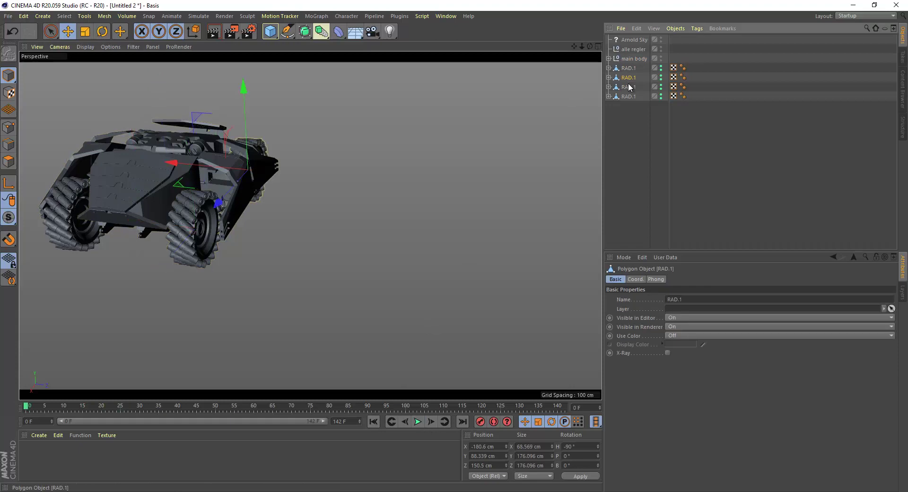
left_click(631, 96)
mouse_move(212, 200)
left_mouse_down("alt")
mouse_move(387, 208)
mouse_move(305, 233)
mouse_move(331, 217)
left_mouse_up("alt")
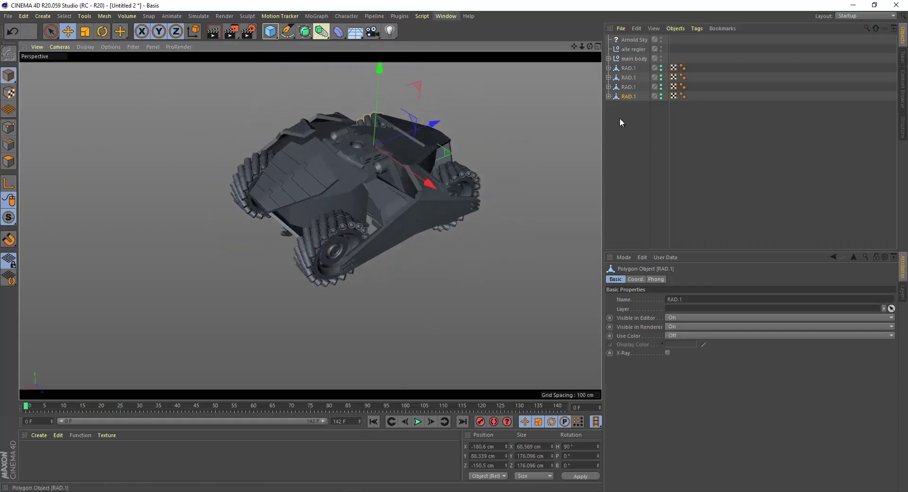
left_click_drag(625, 116, 625, 57)
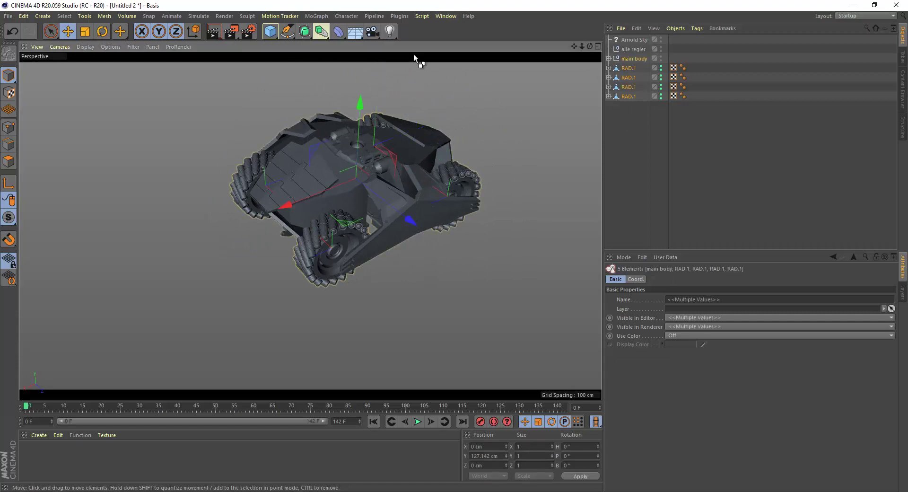
left_click(446, 16)
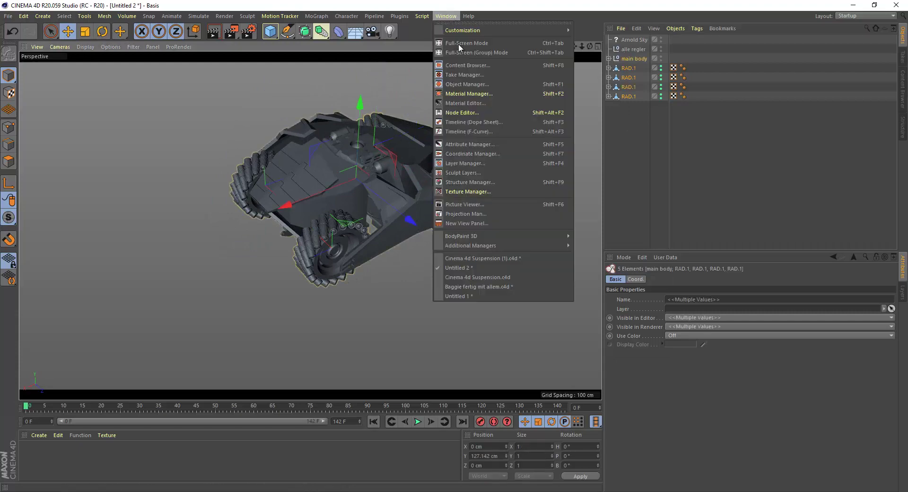
left_click(638, 28)
left_click(445, 16)
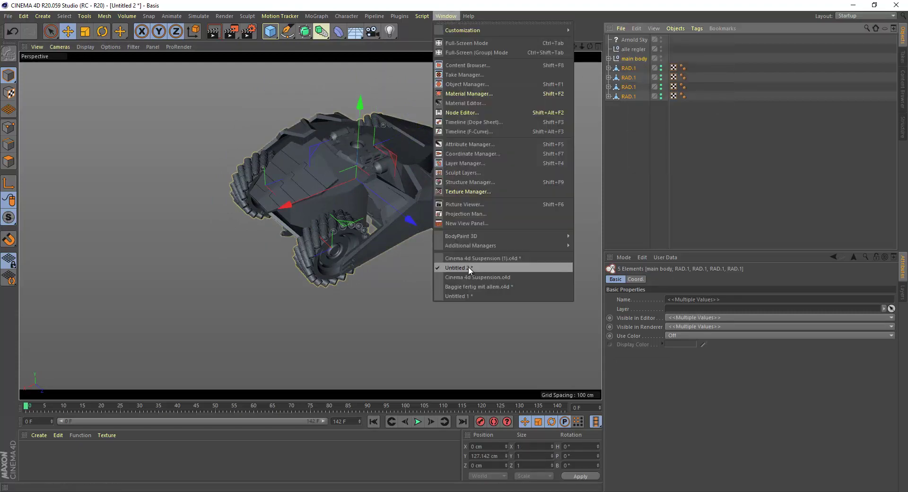
Paste the main body and wheel objects into the Cinema 4d Suspension scene.
left_click(484, 258)
scroll(488, 253, "down", 5)
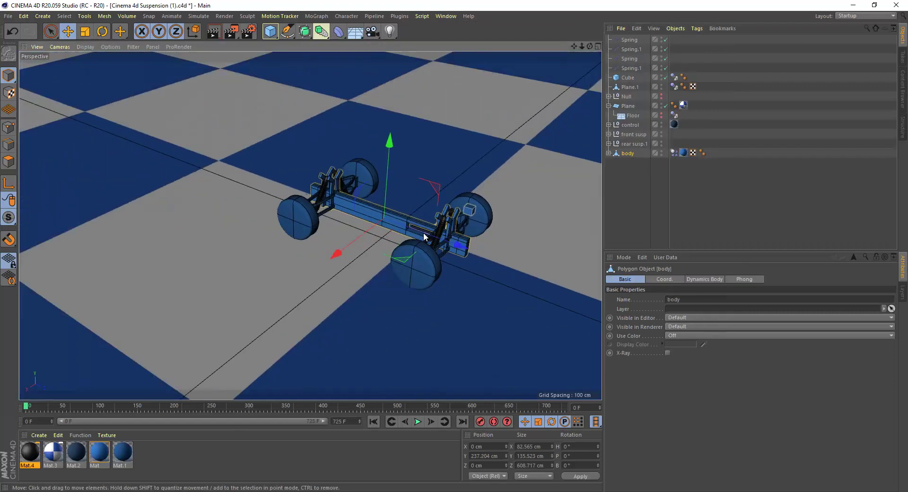
left_click_drag(424, 232, 618, 197, "alt")
left_click(627, 194)
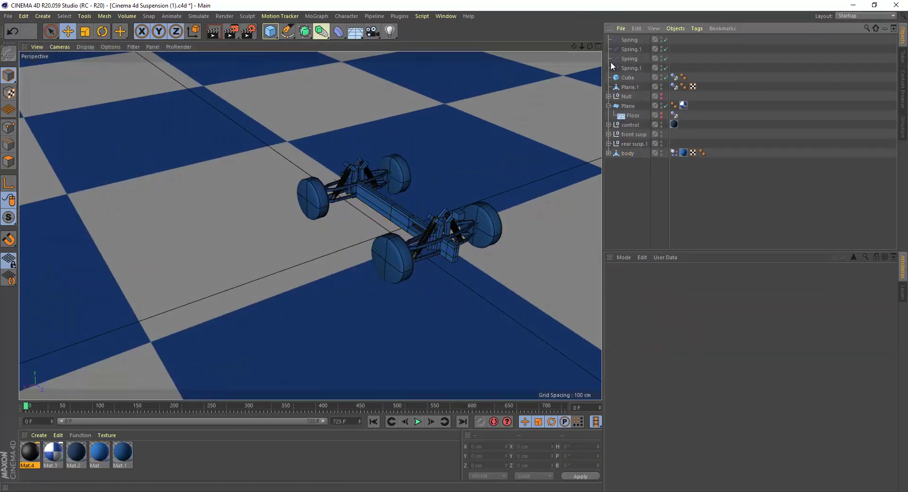
left_click(640, 29)
left_click(660, 87)
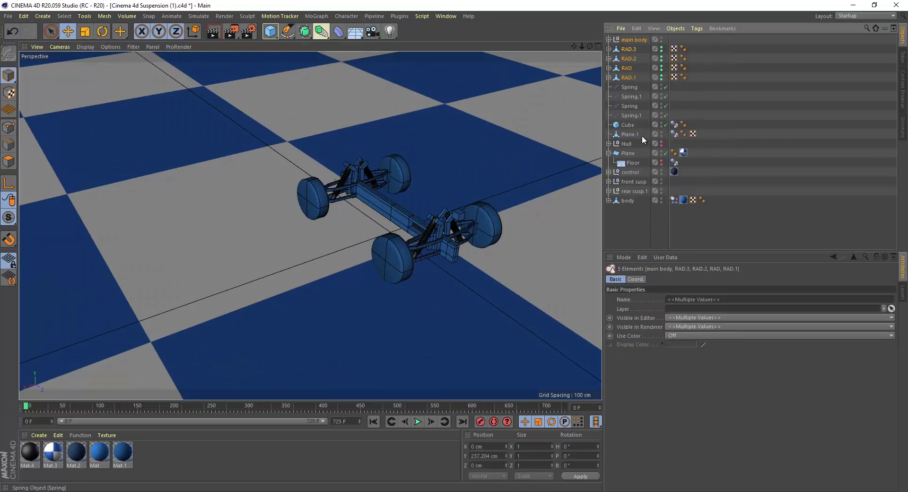
Rotate the pasted car 90° in heading and raise it above the chassis.
scroll(380, 241, "up", 5)
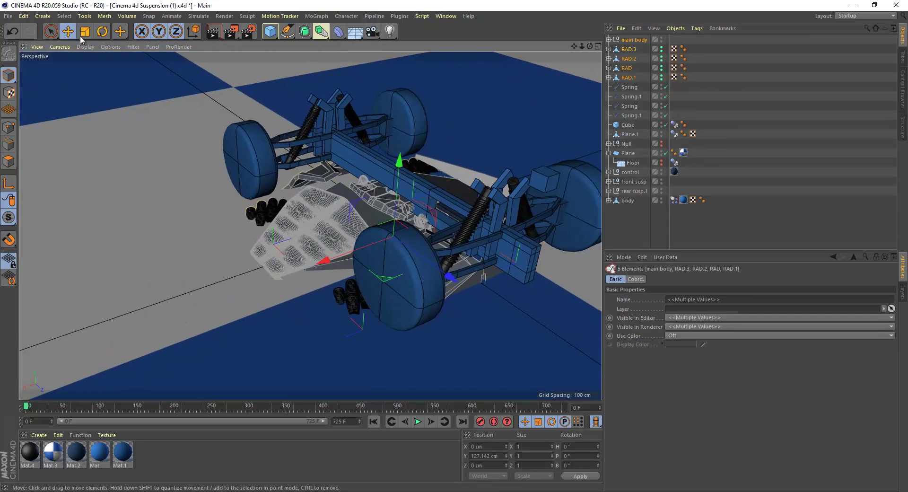
left_click(104, 34)
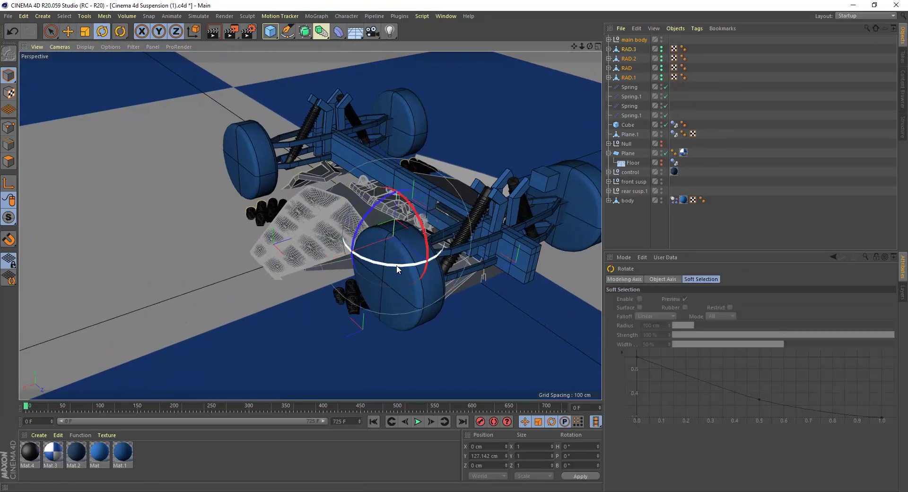
left_click_drag(399, 267, 481, 237)
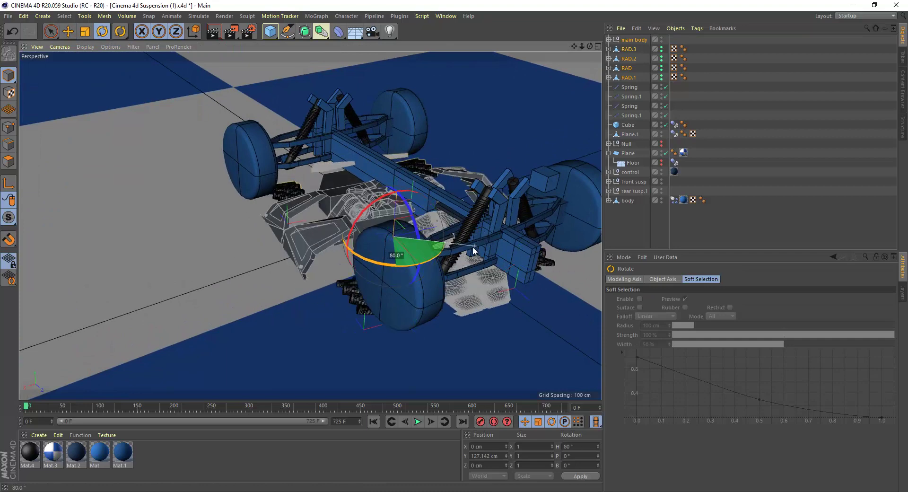
left_click(68, 31)
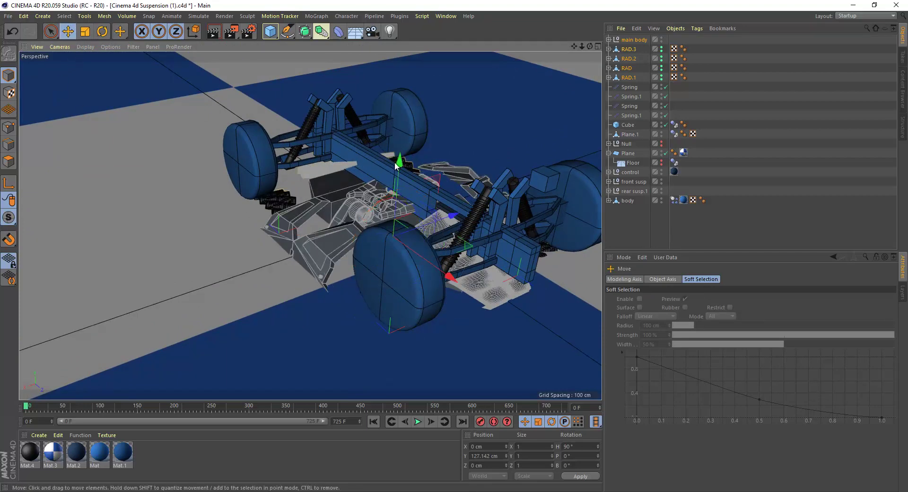
left_click_drag(400, 160, 401, 85)
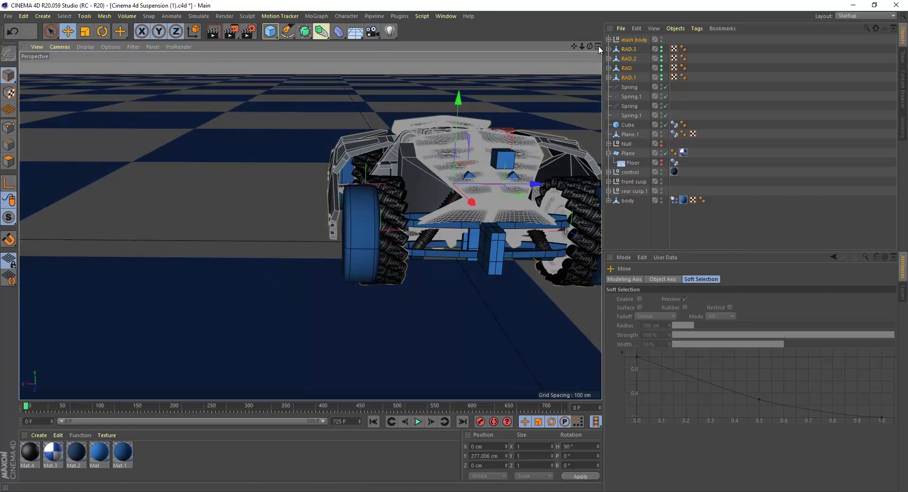
In the Front view, scale the car body and tyres to about 111% to fit the rig.
left_click(598, 45)
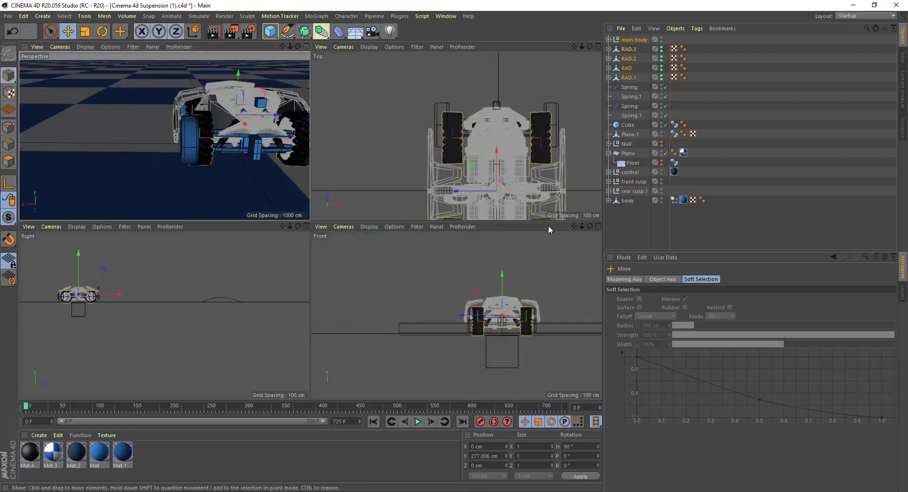
left_click(598, 226)
scroll(478, 238, "up", 5)
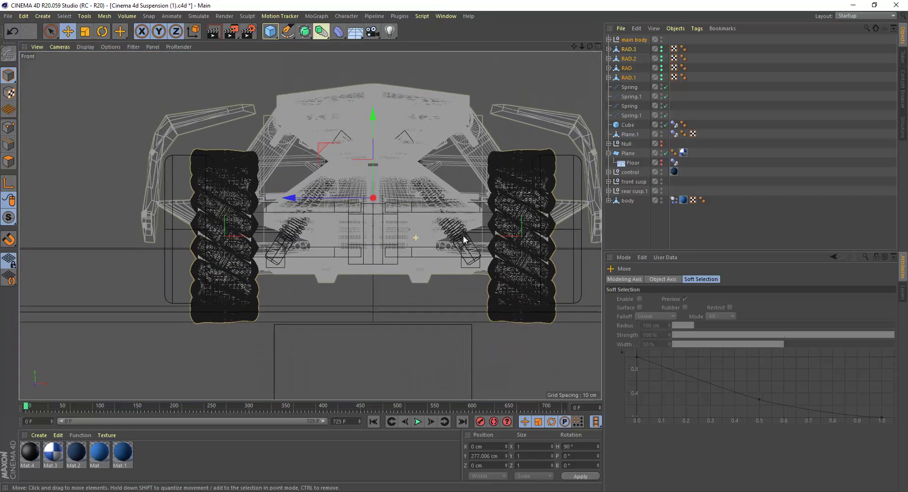
scroll(455, 242, "down", 2)
scroll(395, 244, "down", 3)
left_click(86, 31)
left_click_drag(492, 128, 546, 110)
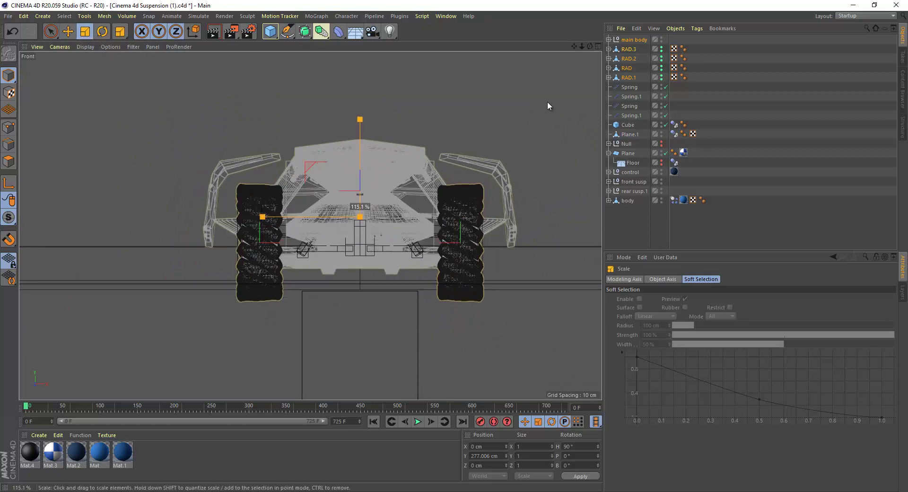
mouse_move(522, 143)
left_mouse_down()
mouse_move(519, 153)
mouse_move(523, 147)
left_mouse_up()
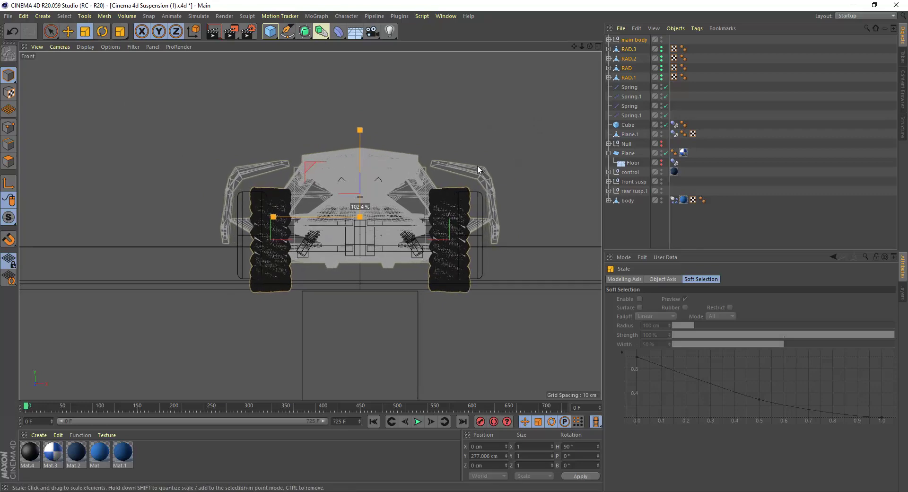
scroll(515, 168, "up", 5)
middle_click_drag(515, 168, 568, 104, "alt")
scroll(596, 132, "down", 3)
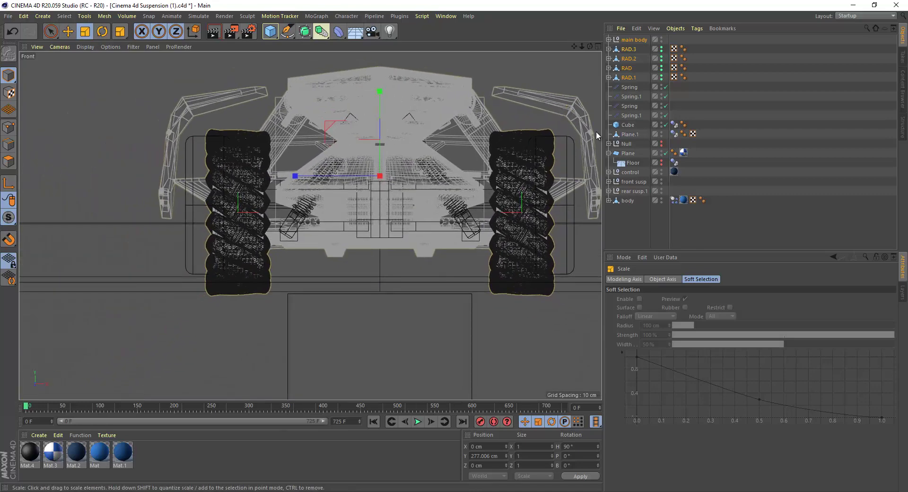
mouse_move(604, 137)
left_mouse_down()
mouse_move(662, 137)
mouse_move(456, 249)
left_mouse_up()
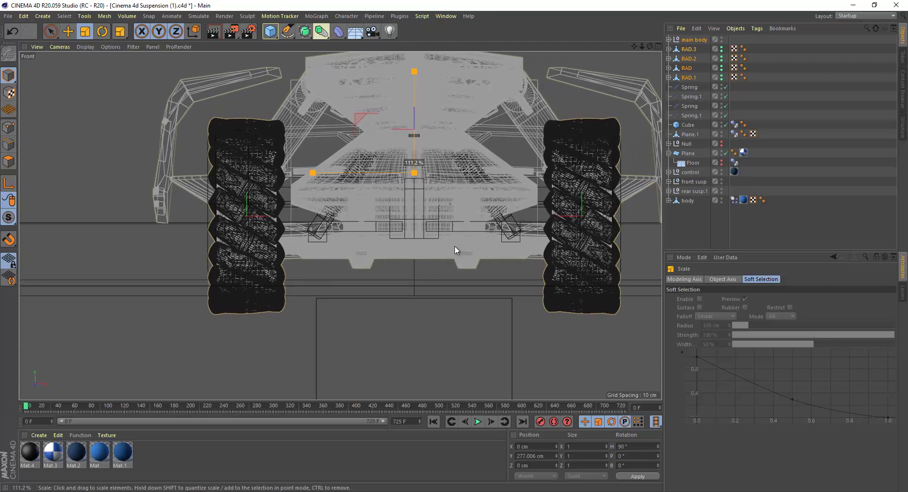
left_click_drag(455, 249, 455, 249)
In the side view, nudge the car body lengthwise and raise it slightly.
left_click(657, 46)
left_click(337, 227)
scroll(251, 203, "up", 5)
scroll(246, 164, "up", 5)
left_click(68, 31)
mouse_move(239, 112)
left_mouse_down()
mouse_move(95, 114)
mouse_move(266, 108)
left_mouse_up()
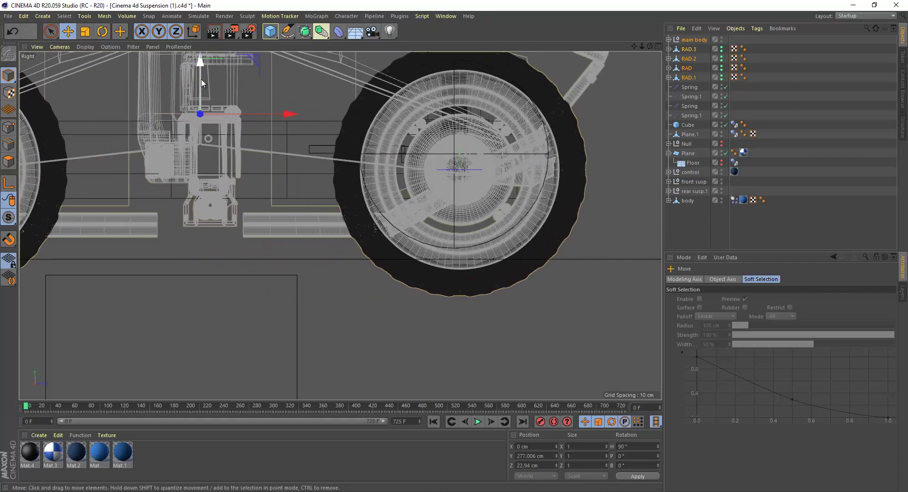
left_click_drag(201, 77, 200, 68)
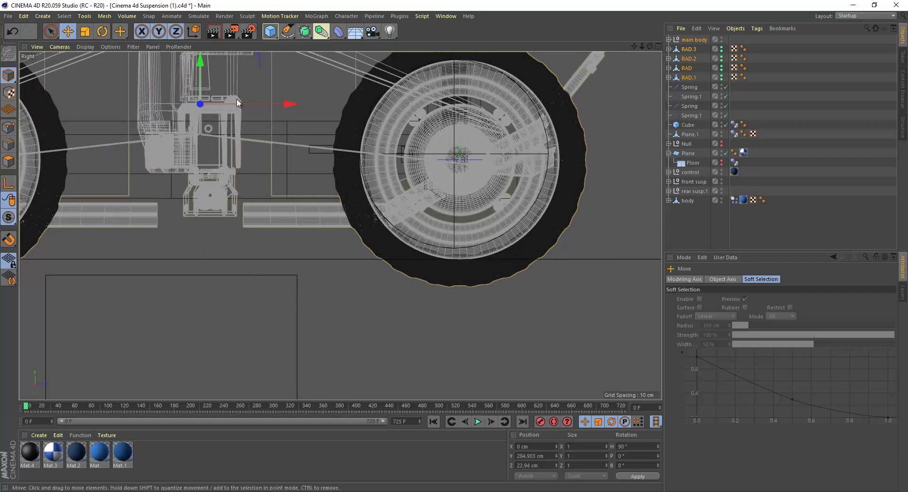
left_click_drag(245, 104, 244, 107)
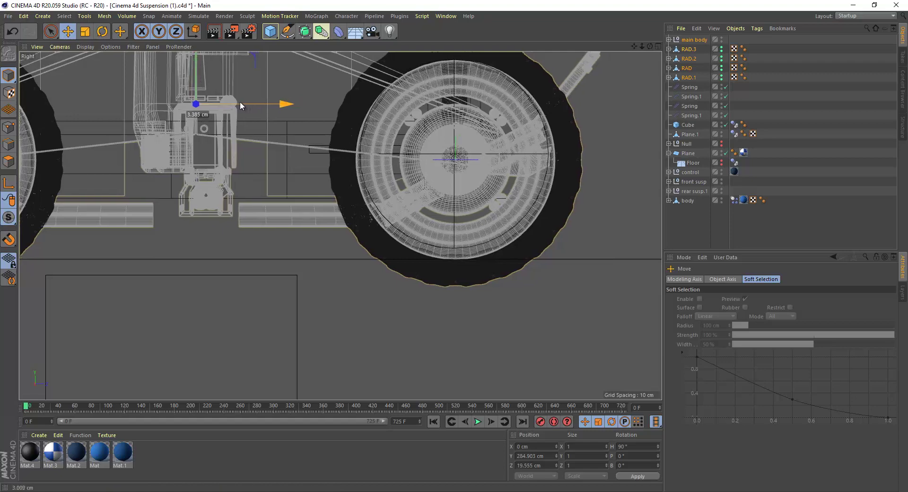
left_click_drag(195, 67, 194, 65)
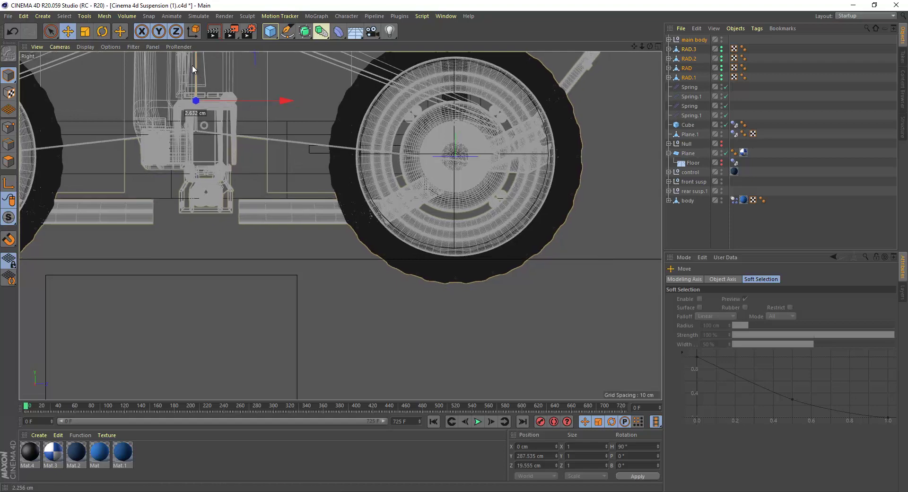
left_click_drag(238, 100, 236, 101)
Frame both wheels and raise the body a little higher to line up the tyres.
scroll(234, 95, "down", 3)
middle_click_drag(231, 126, 248, 177)
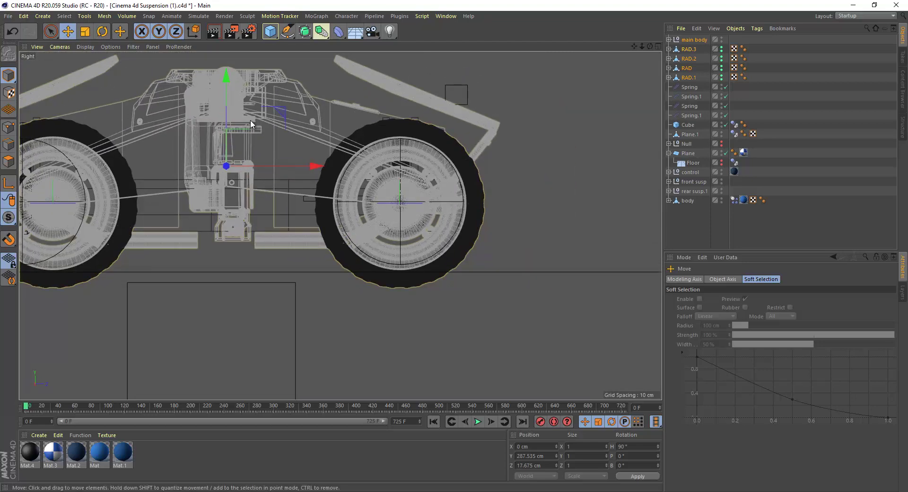
left_click_drag(281, 109, 282, 110)
scroll(268, 123, "down", 5)
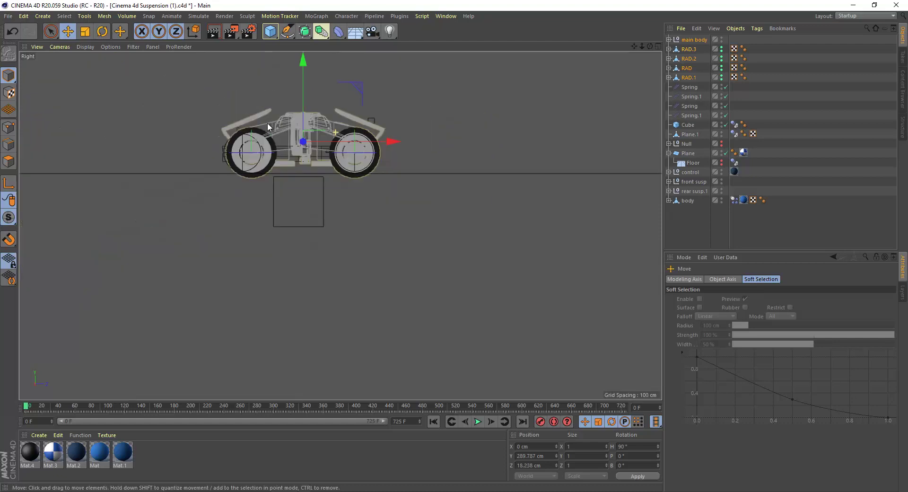
Group the main body and four RAD wheels under a new Null.1 and hide it in the viewport.
scroll(272, 156, "down", 2)
key("F1")
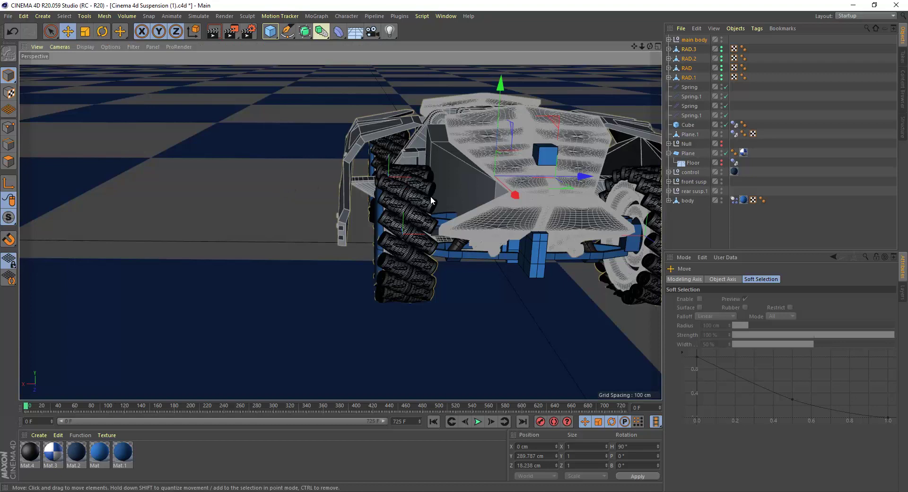
left_click_drag(452, 194, 557, 213, "alt")
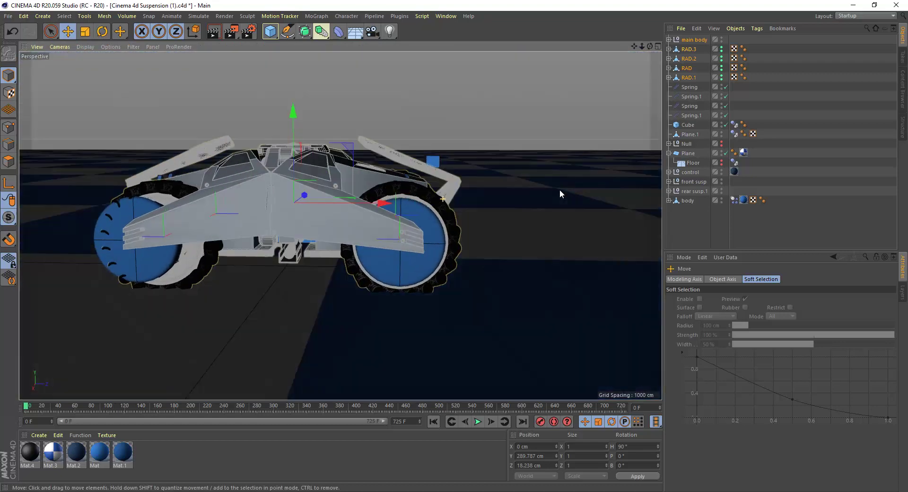
scroll(384, 208, "up", 2)
scroll(412, 212, "up", 2)
scroll(438, 197, "up", 2)
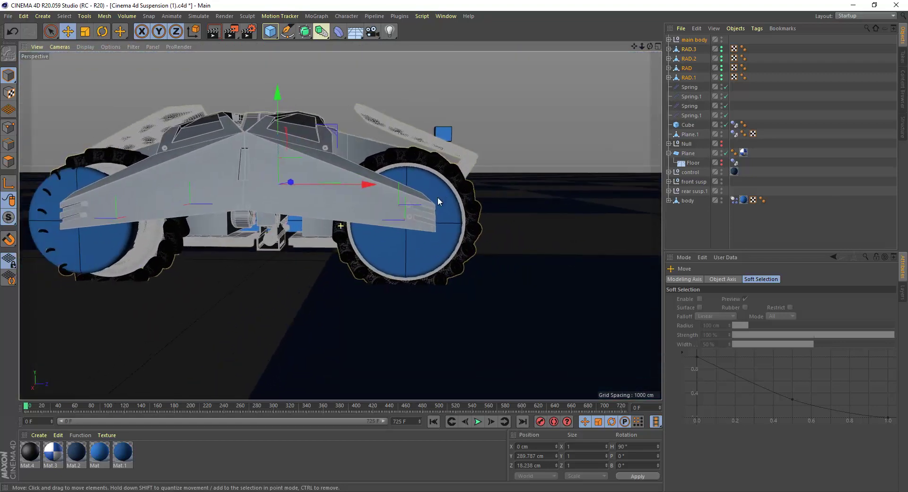
left_click_drag(446, 192, 473, 180, "alt")
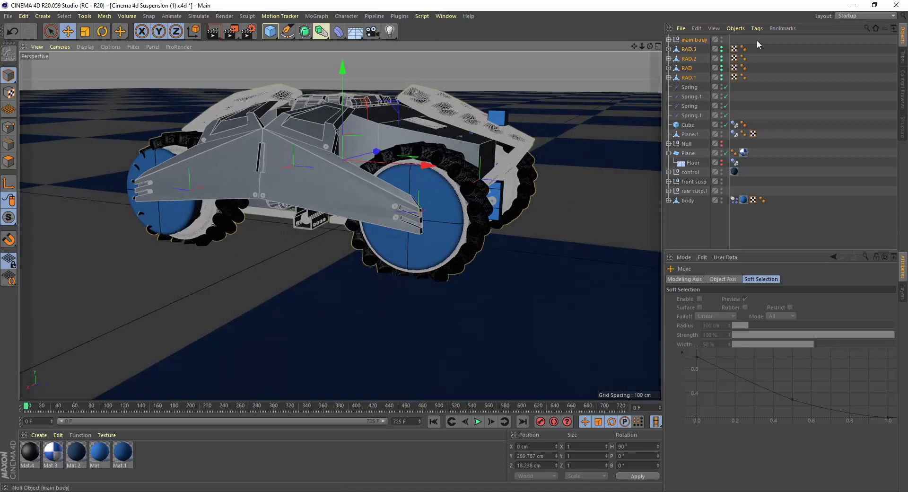
left_click_drag(765, 39, 680, 79)
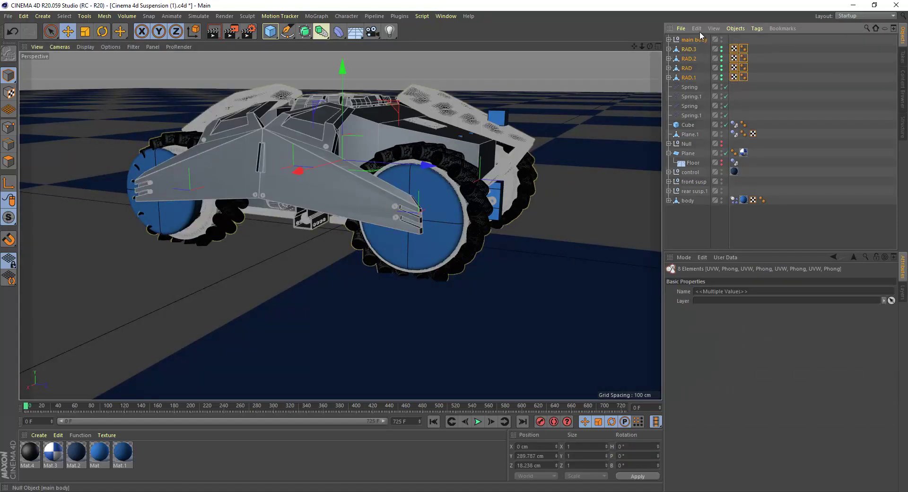
left_click(272, 31)
left_click(283, 44)
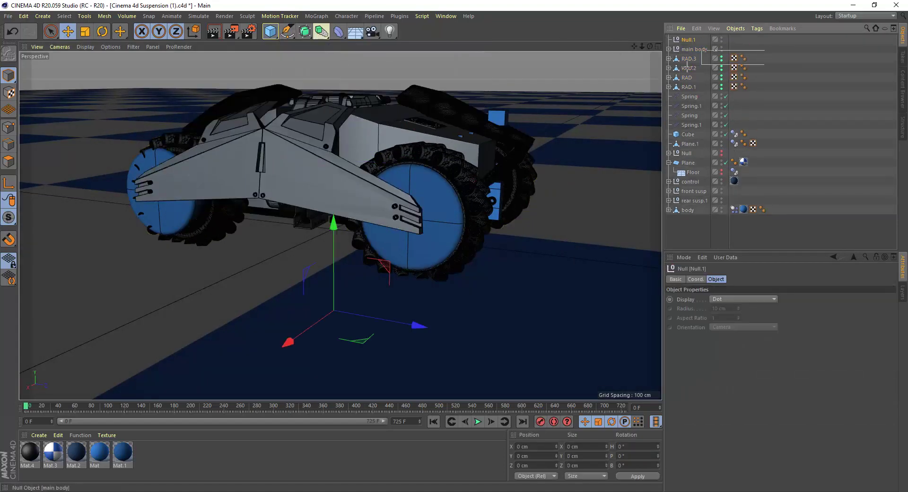
left_click_drag(669, 87, 670, 87)
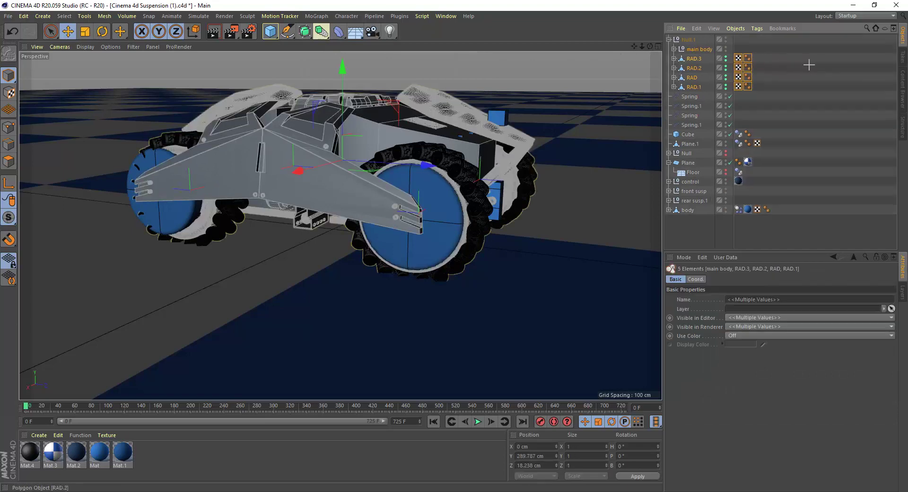
left_click_drag(686, 43, 687, 39)
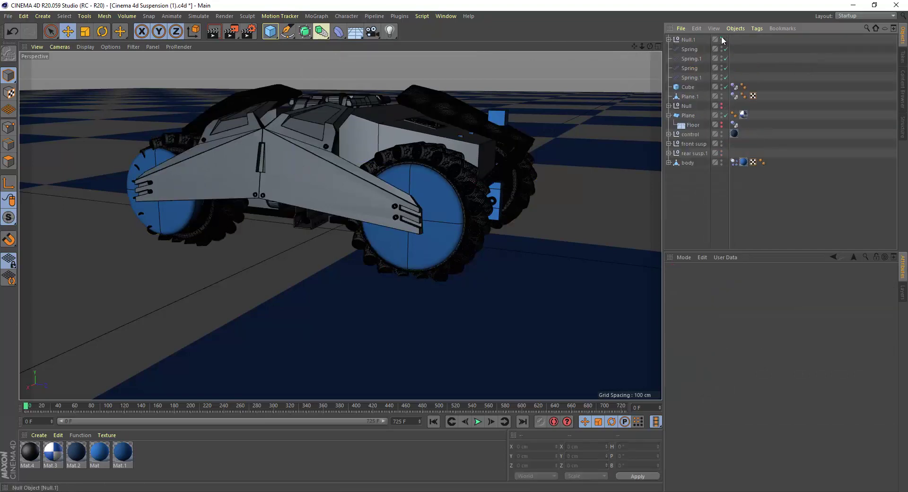
double_click(721, 38)
Toggle the editor visibility of the tyre treads on the four RAD wheels inside Null.1.
left_click(668, 39)
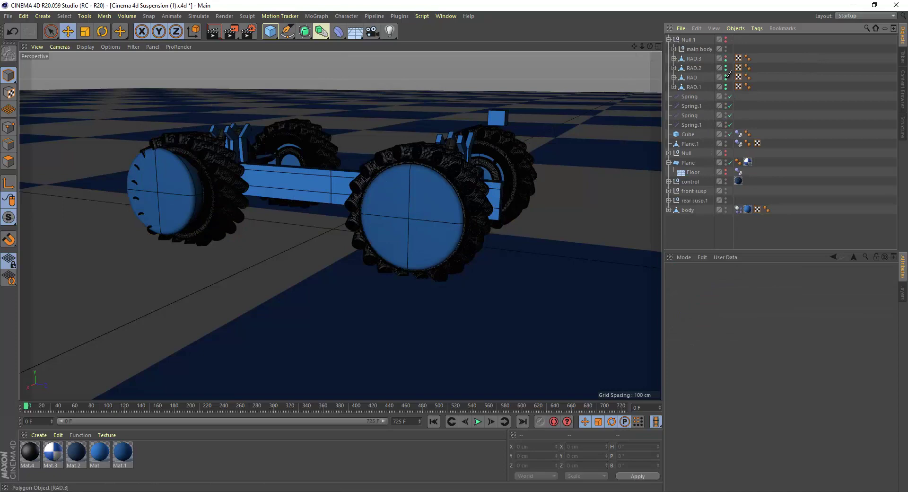
left_click_drag(726, 77, 726, 88)
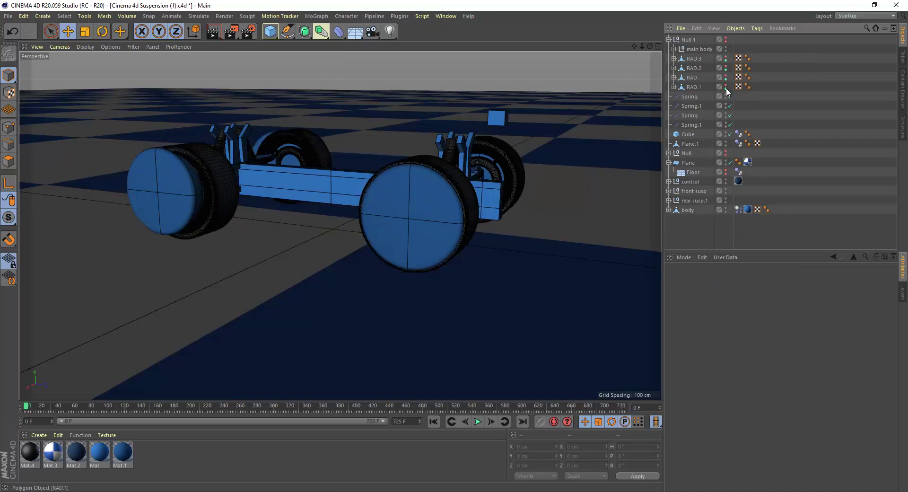
left_click(726, 57)
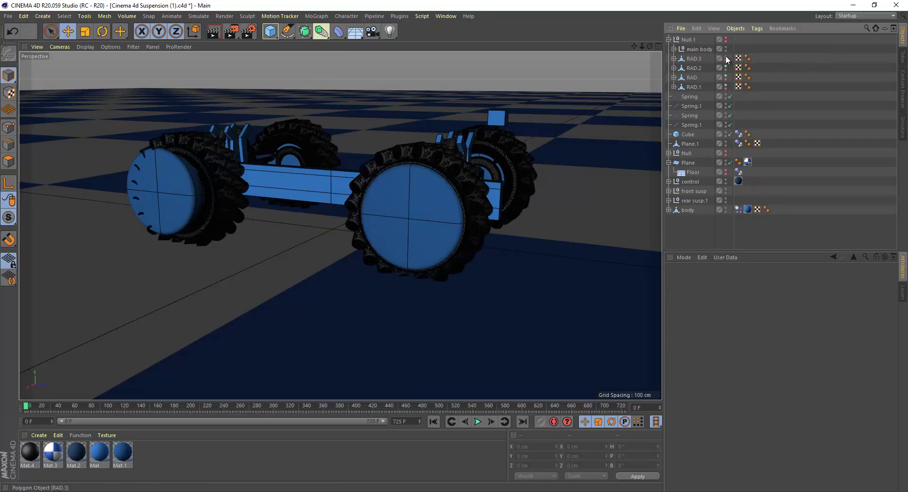
left_click(726, 67)
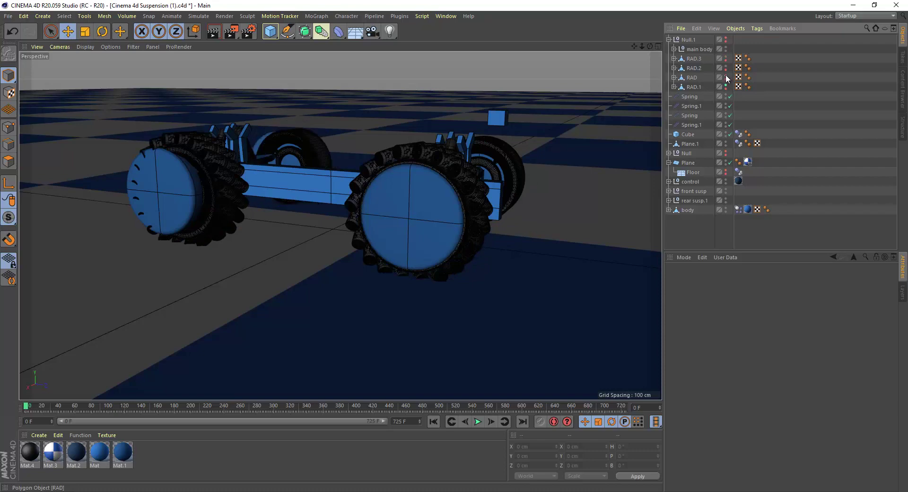
left_click(726, 77)
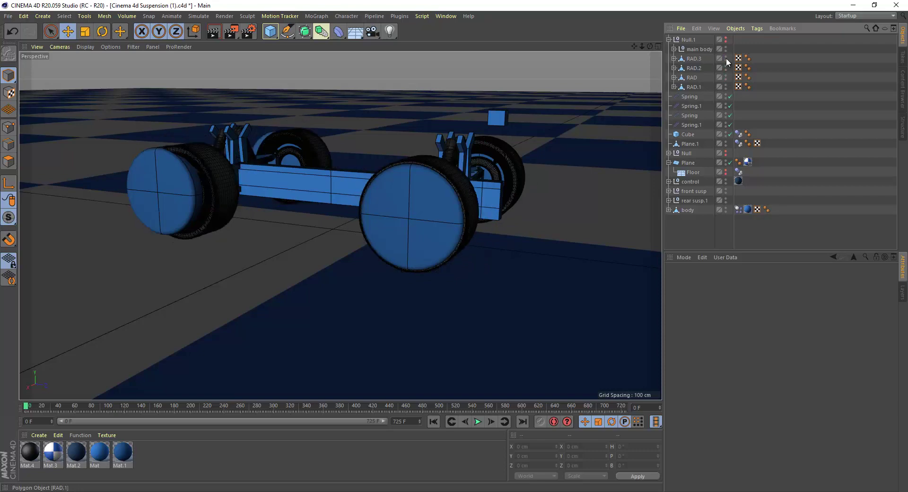
left_click(669, 40)
Hide the Zylinder.5 tyre mesh in all four RAD groups, setting their visibility dots red.
mouse_move(409, 173)
left_mouse_down("alt")
mouse_move(376, 186)
mouse_move(449, 188)
mouse_move(418, 191)
left_mouse_up("alt")
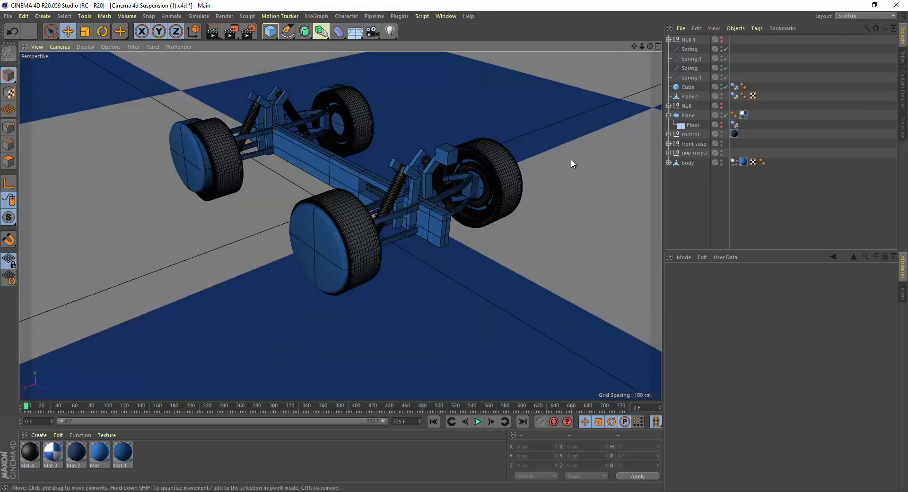
left_click(511, 176)
left_click(668, 39)
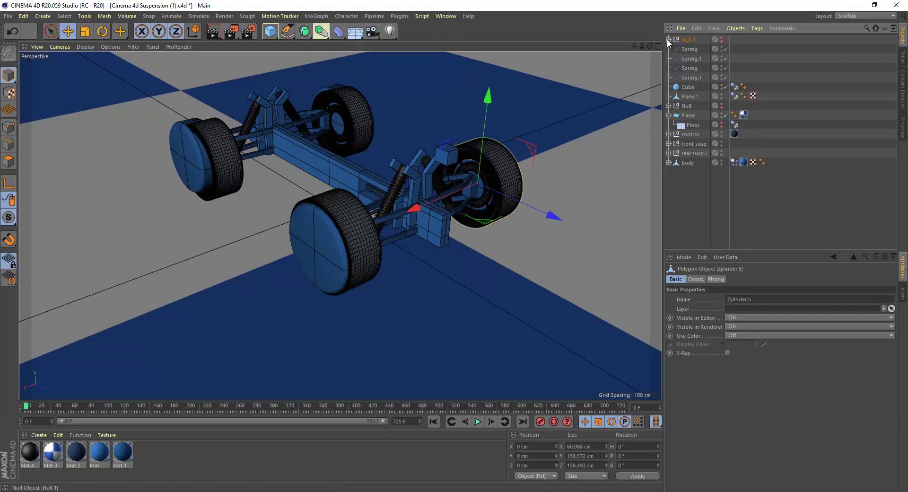
left_click(673, 58)
left_click(674, 77)
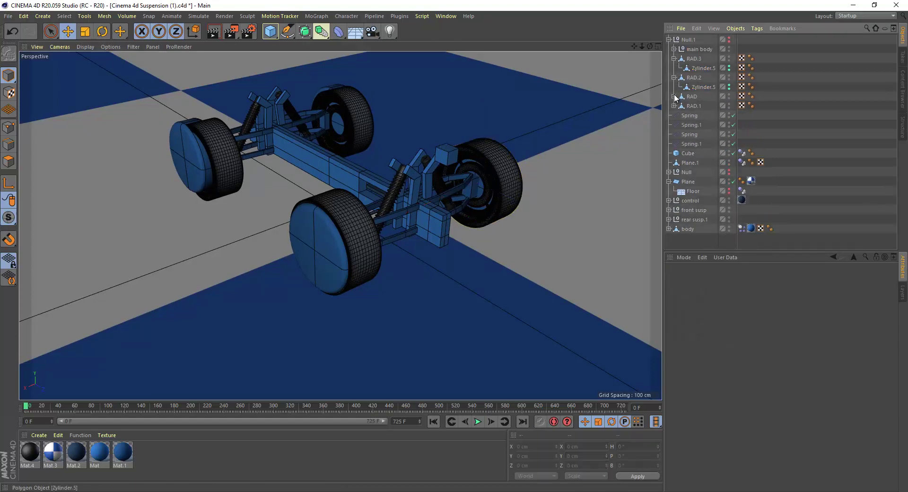
left_click(674, 96)
left_click(674, 115)
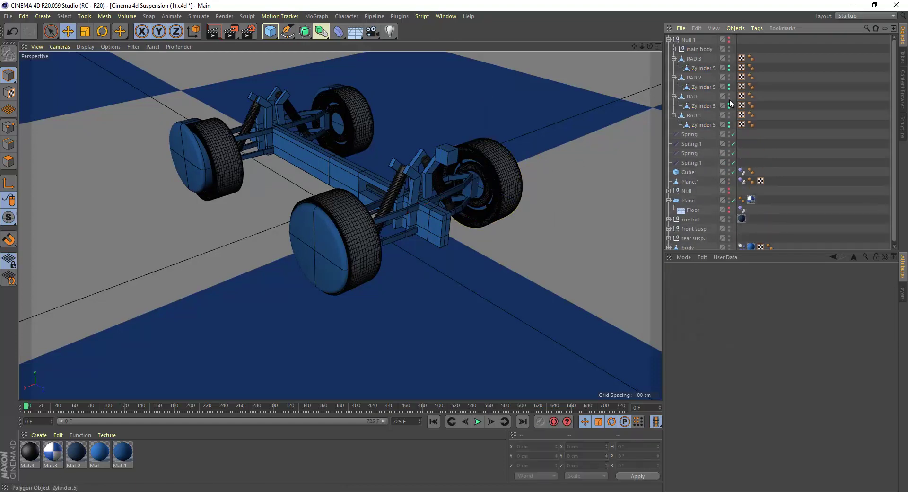
left_click_drag(729, 124, 729, 67)
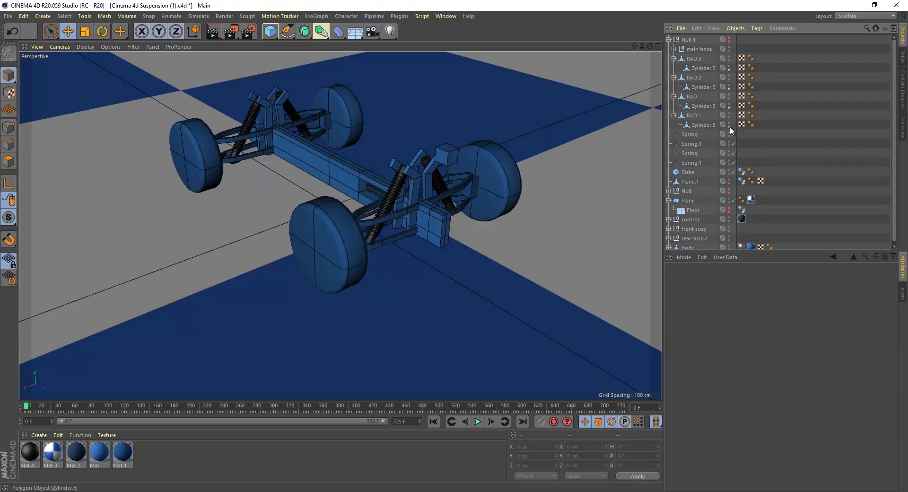
left_click(729, 86)
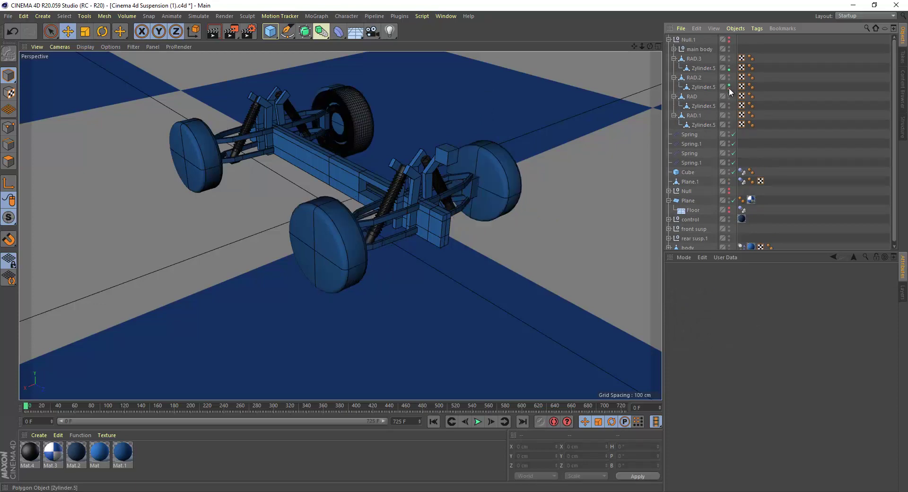
left_click(729, 86)
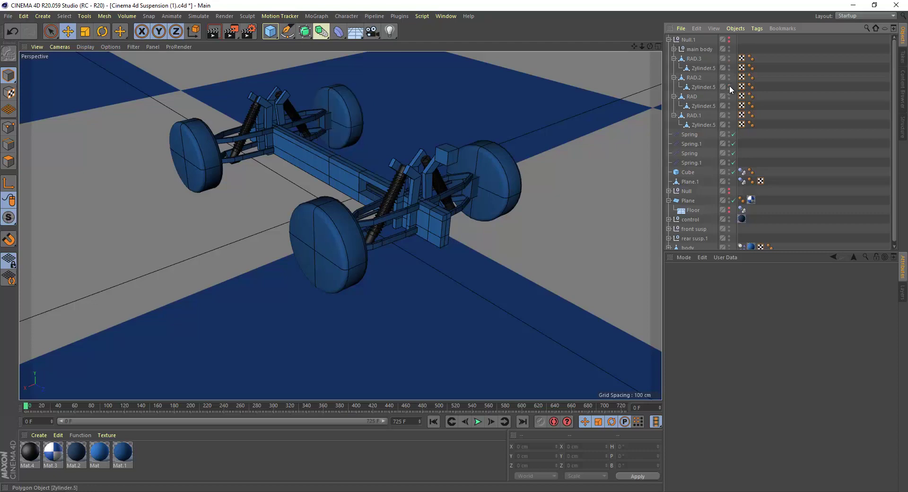
left_click(668, 40)
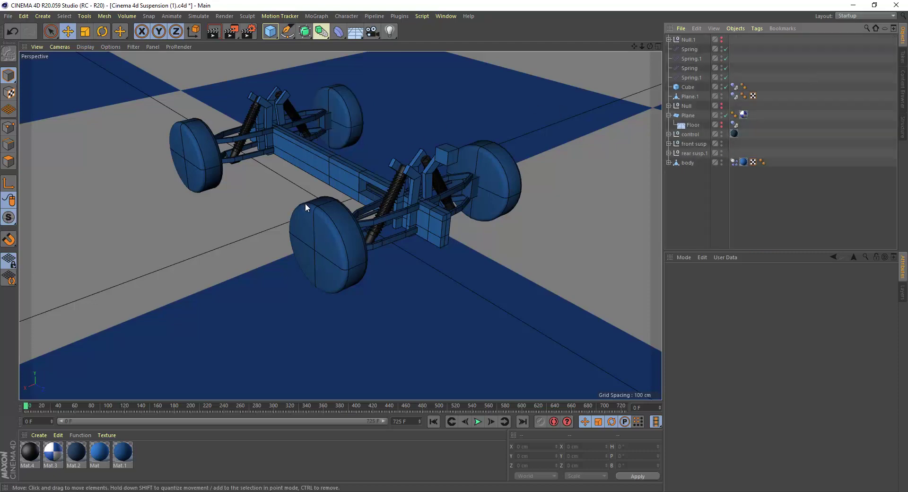
Select the wheel cylinders and make the Null.1 car body visible again.
left_click(296, 217)
left_click(511, 188, "shift")
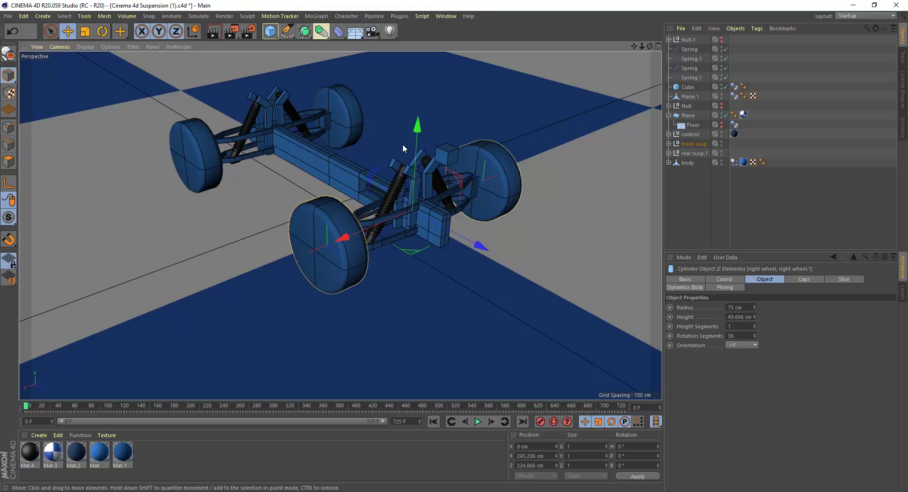
left_click(350, 101, "shift")
left_click(721, 39)
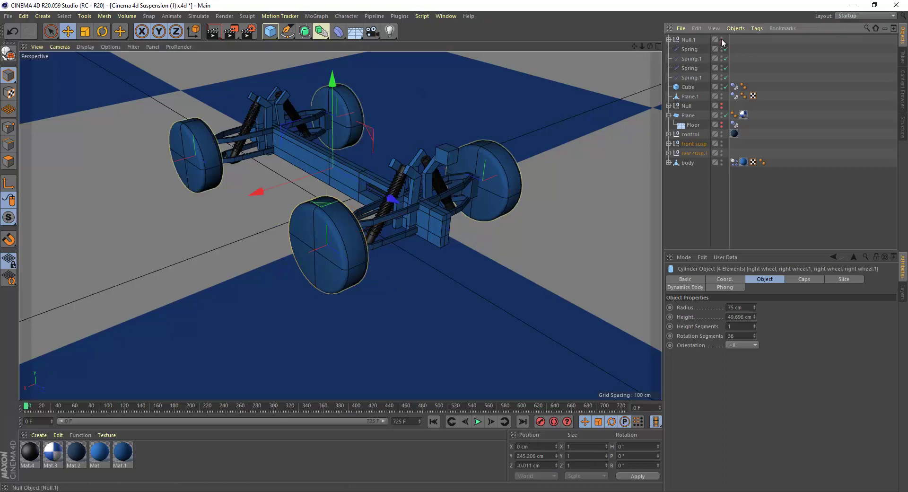
scroll(358, 222, "up", 3)
scroll(347, 248, "up", 3)
scroll(353, 245, "up", 2)
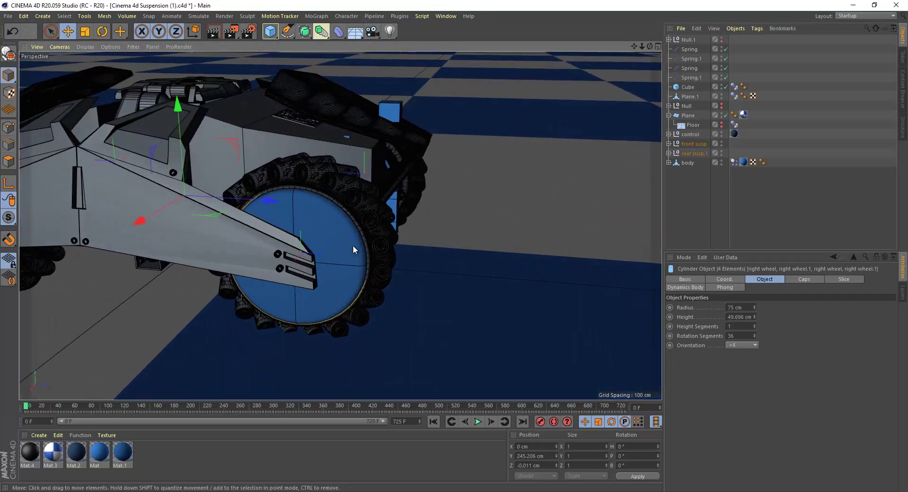
scroll(353, 245, "up", 1)
Adjust the wheel cylinders' radius against the body, settling on 100 cm.
left_click_drag(753, 308, 754, 308)
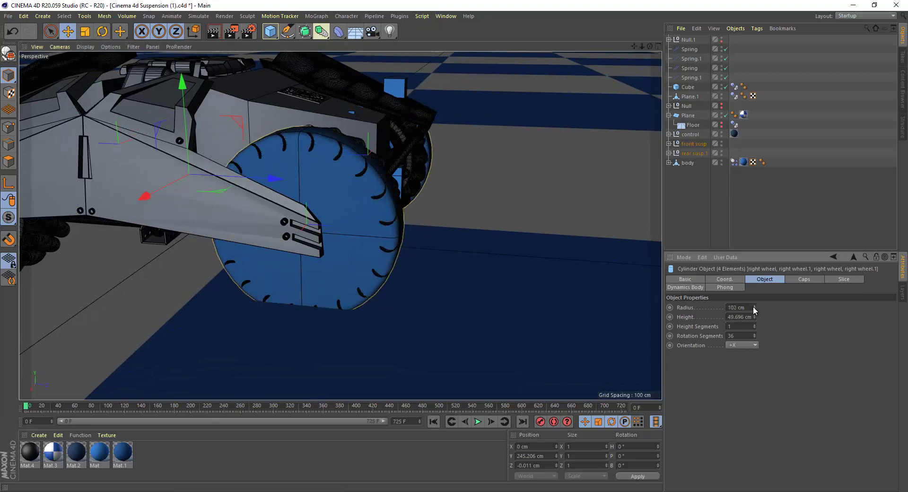
left_click_drag(752, 305, 750, 307)
left_click_drag(406, 228, 277, 241, "alt")
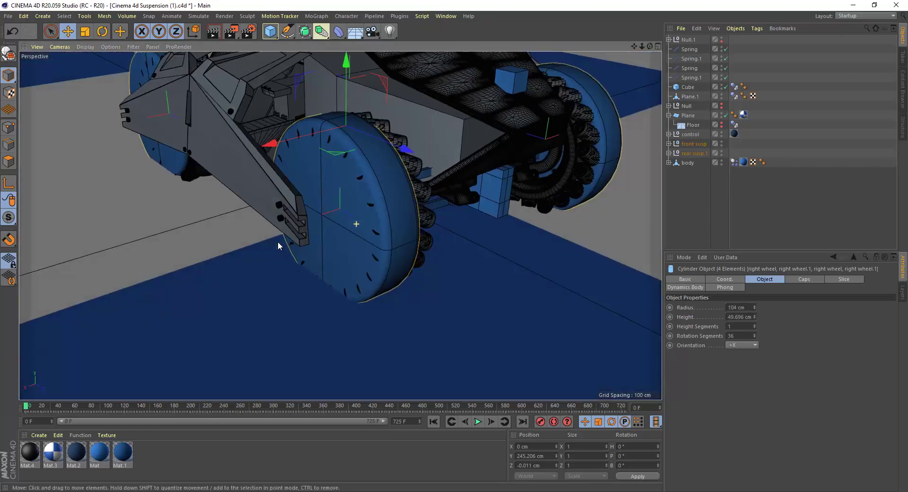
scroll(422, 209, "up", 3)
left_click_drag(421, 209, 337, 216, "alt")
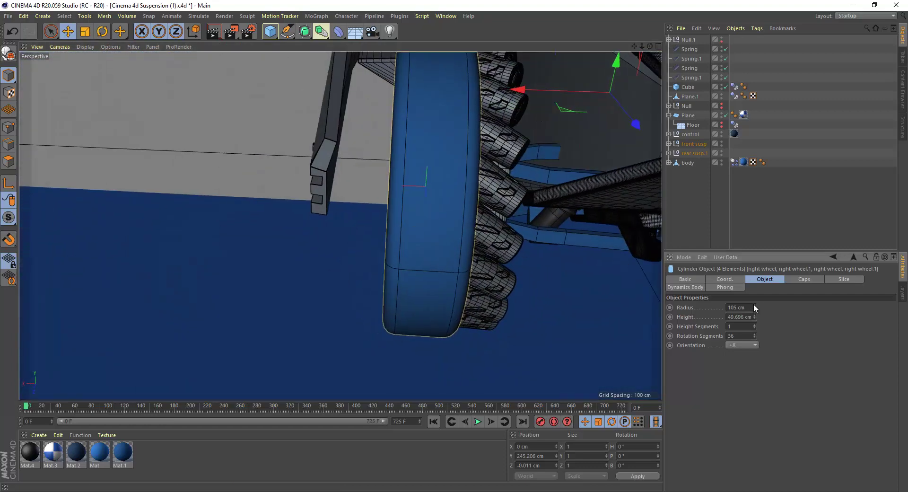
left_click_drag(753, 305, 753, 307)
scroll(569, 168, "down", 3)
left_click_drag(374, 177, 341, 255, "alt")
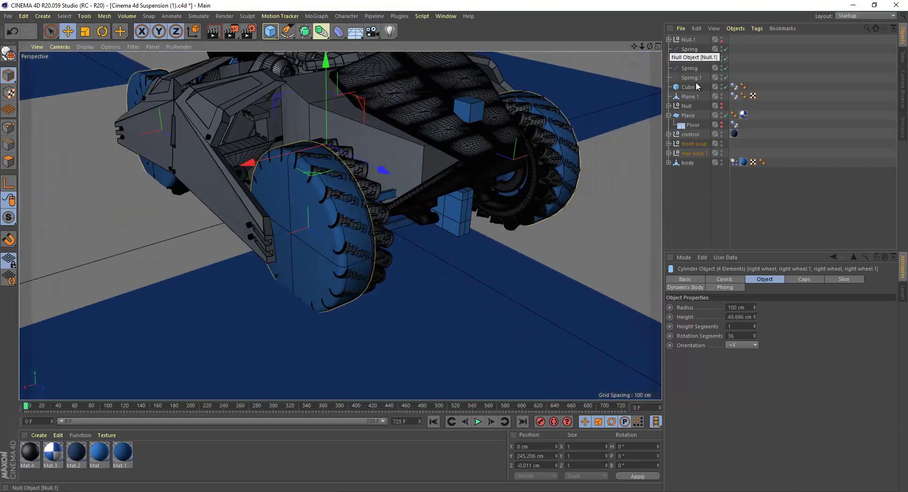
Hide the car body and zoom out to frame the whole suspension rig.
left_click(739, 45)
left_click(719, 37)
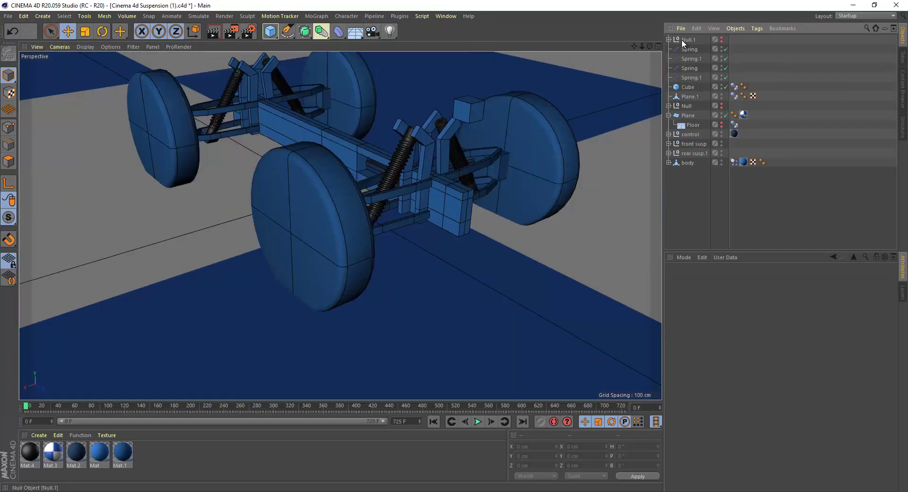
left_click(668, 39)
left_click(669, 39)
right_click_drag(475, 184, 275, 216, "alt")
scroll(274, 212, "down", 1)
Play the dynamics simulation as the rig drives toward the ramp, then stop and rewind.
left_click(478, 420)
middle_click_drag(396, 280, 262, 205, "alt")
scroll(263, 198, "up", 2)
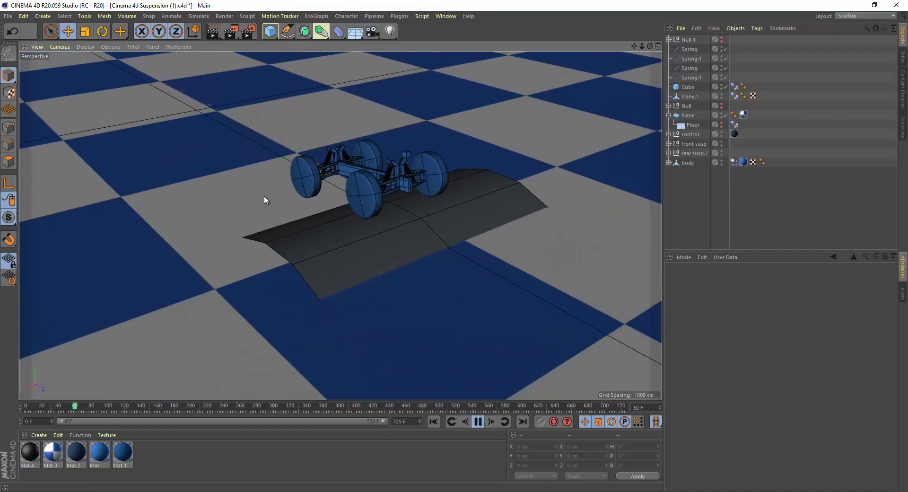
left_click(478, 421)
left_click(433, 421)
Replay the simulation from a top-down view and return to frame 0.
mouse_move(253, 109)
left_mouse_down("alt")
mouse_move(375, 115)
mouse_move(302, 149)
mouse_move(373, 158)
mouse_move(351, 157)
mouse_move(407, 220)
left_mouse_up("alt")
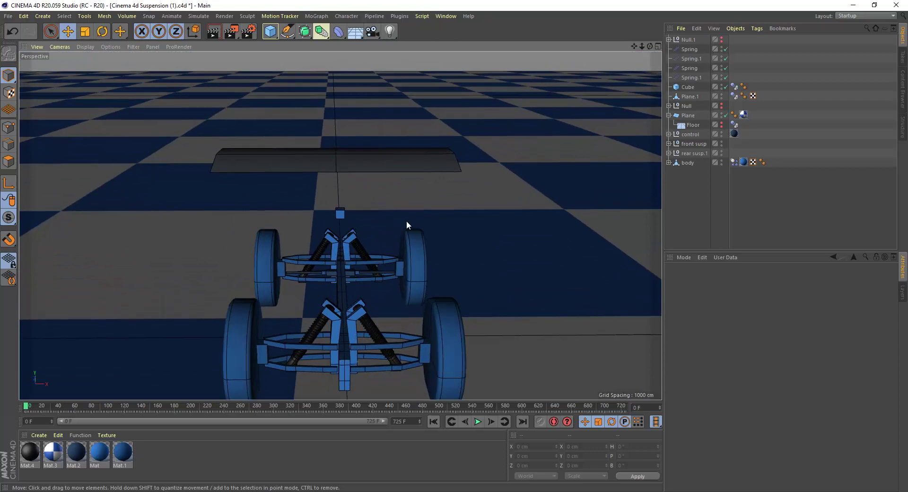
left_click(478, 421)
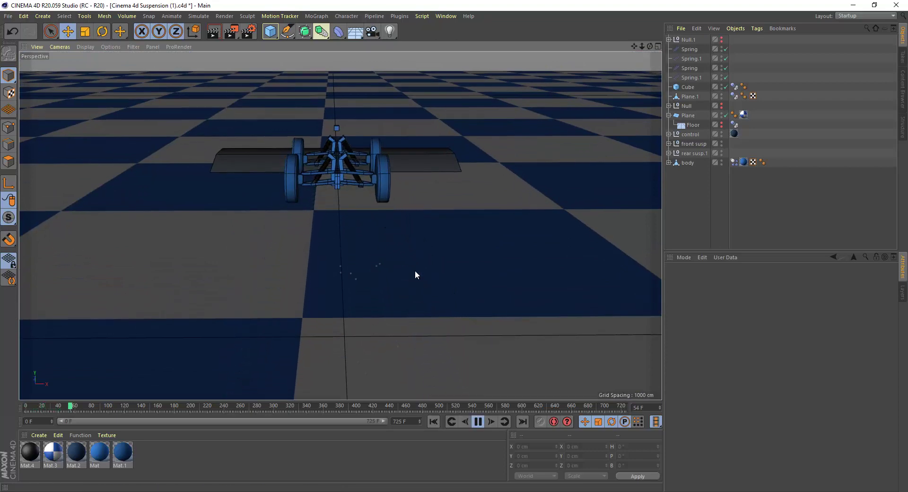
left_click(433, 422)
mouse_move(433, 399)
left_mouse_down("alt")
mouse_move(353, 260)
mouse_move(258, 274)
left_mouse_up("alt")
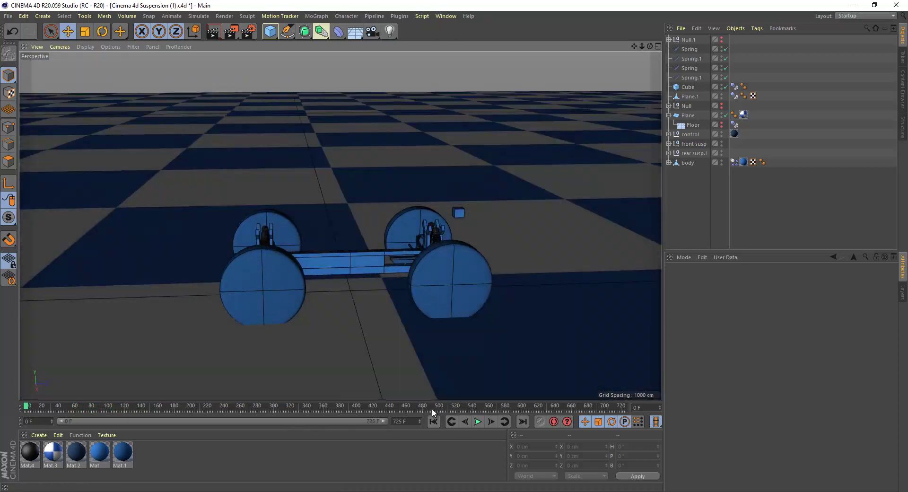
Show the car body again and select the rear susp.1 null, undoing a trial move.
left_click(722, 40)
scroll(379, 289, "up", 3)
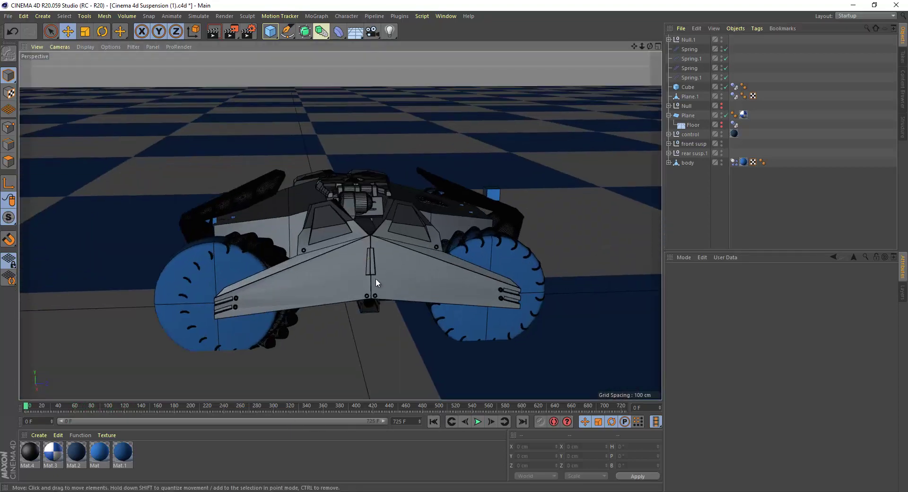
mouse_move(380, 289)
left_mouse_down("alt")
mouse_move(436, 299)
mouse_move(366, 195)
mouse_move(422, 214)
mouse_move(271, 183)
mouse_move(350, 192)
mouse_move(376, 254)
left_mouse_up("alt")
left_click(387, 272)
left_click(694, 154)
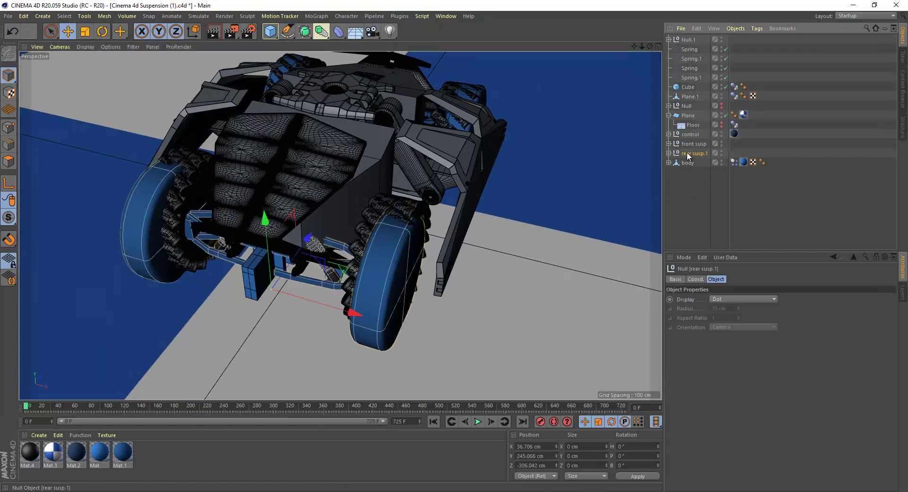
mouse_move(314, 224)
left_mouse_down("alt")
mouse_move(199, 207)
mouse_move(261, 236)
mouse_move(490, 166)
left_mouse_up("alt")
key("ctrl+z")
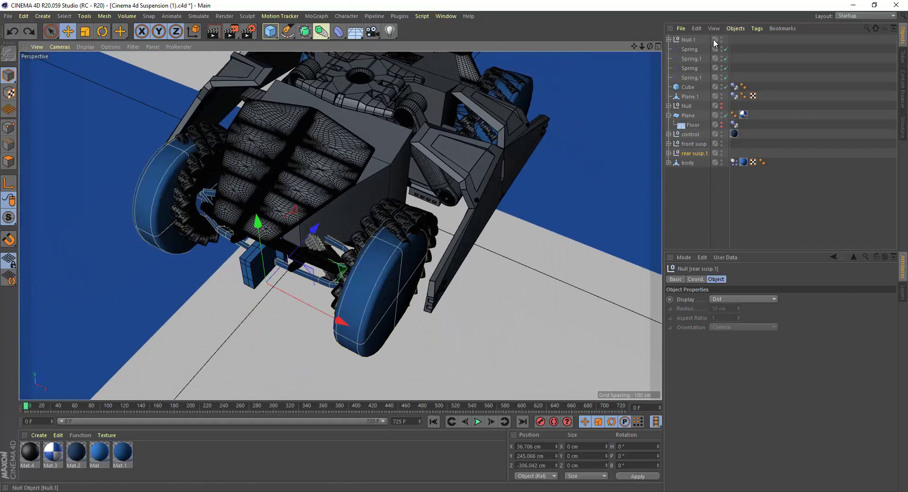
With the body hidden, replay the simulation onto the ramp and rewind to frame 0.
left_click(721, 39)
mouse_move(303, 218)
left_mouse_down("alt")
mouse_move(269, 182)
mouse_move(277, 179)
left_mouse_up("alt")
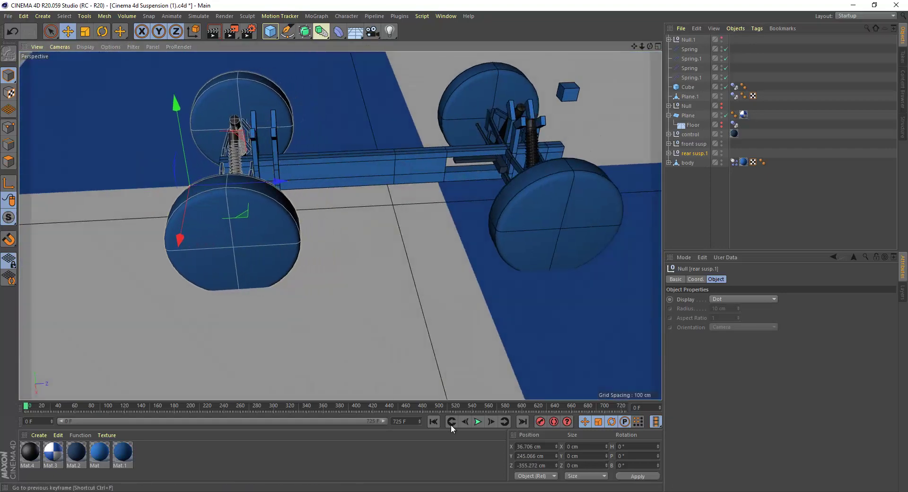
left_click(477, 421)
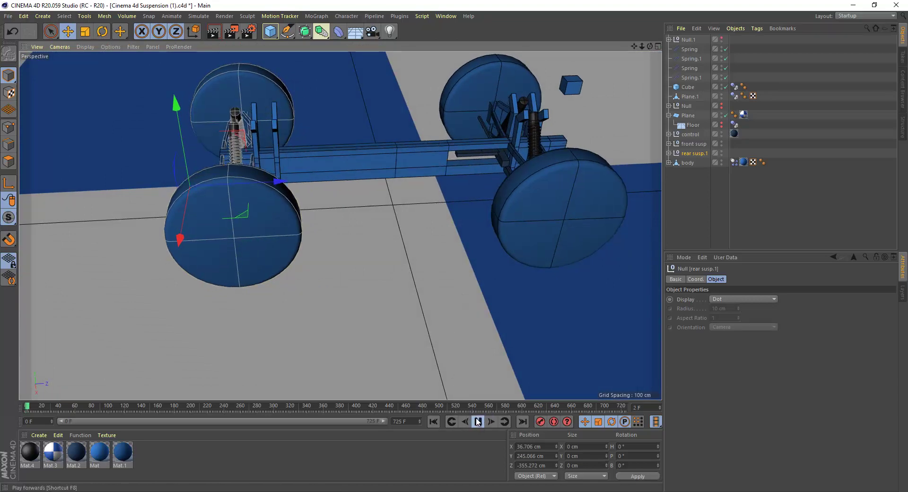
scroll(407, 243, "down", 3)
left_click_drag(407, 243, 226, 233, "alt")
scroll(293, 261, "up", 3)
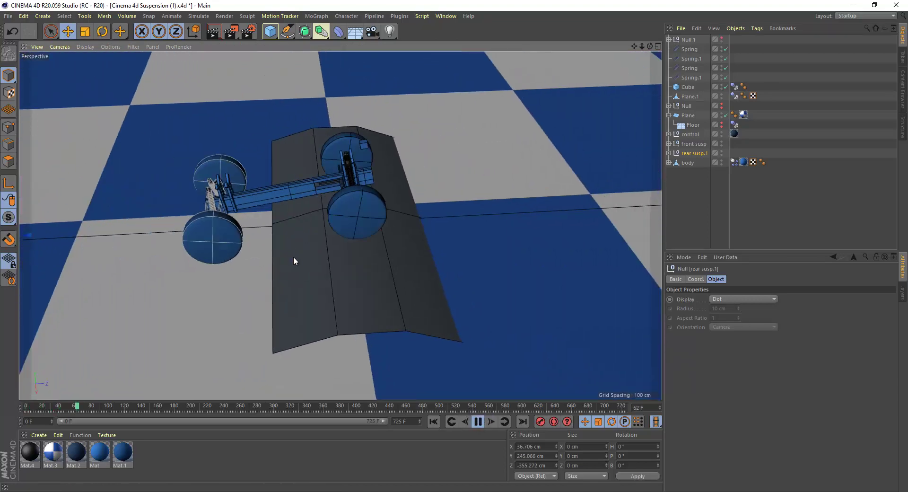
left_click(477, 421)
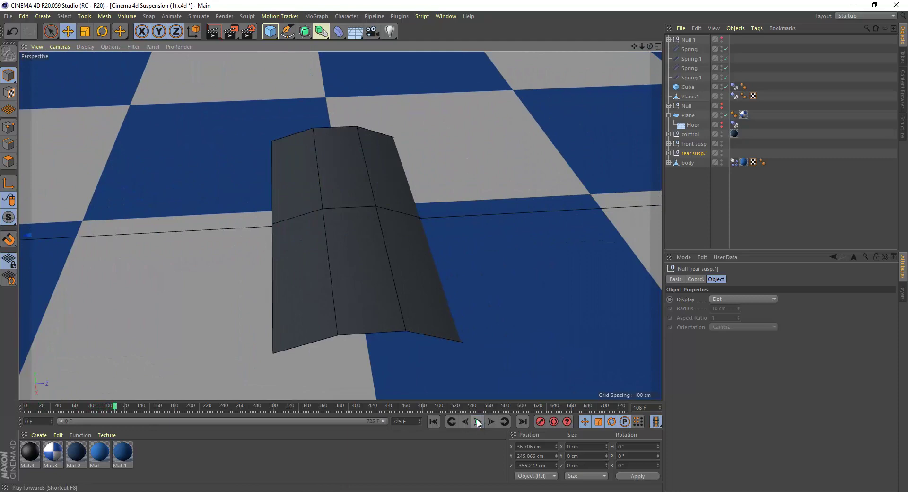
left_click(433, 421)
scroll(303, 277, "down", 3)
left_click_drag(296, 276, 438, 269, "alt")
scroll(343, 231, "up", 3)
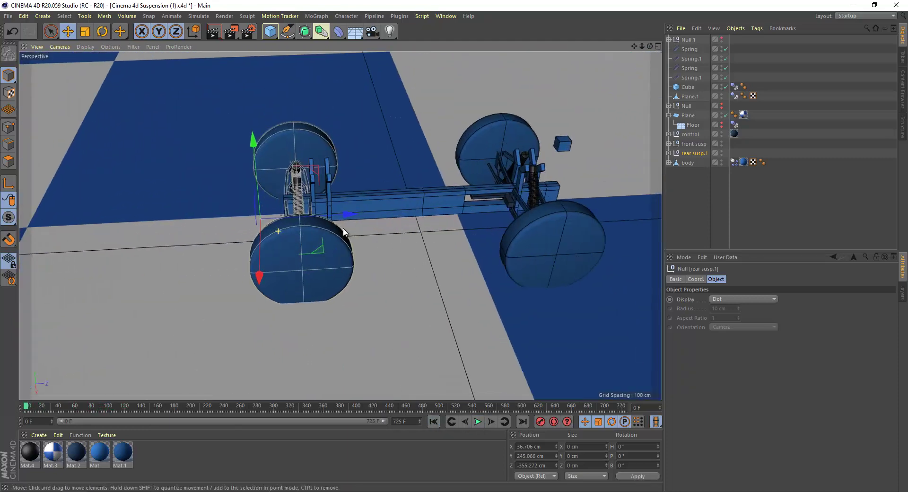
In the Right view, slide rear susp.1 about 85 cm along Z to meet the rear tyres.
left_click(658, 46)
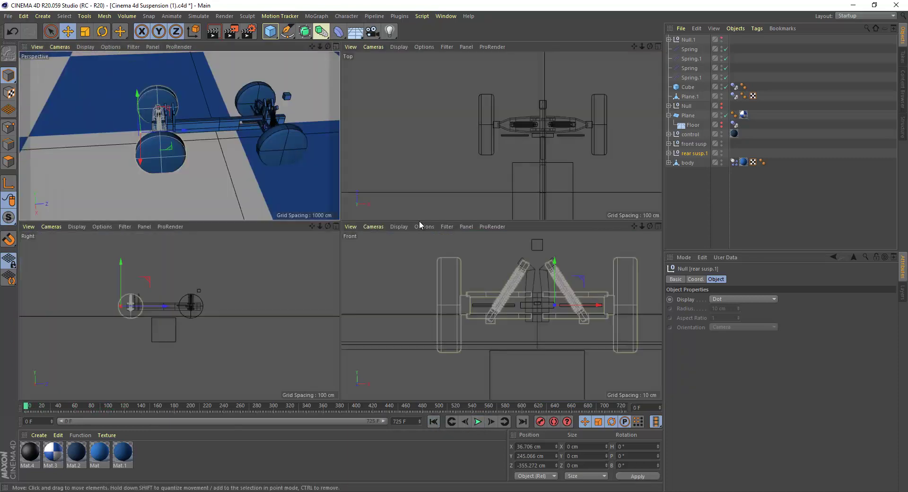
left_click(335, 226)
left_click(720, 40)
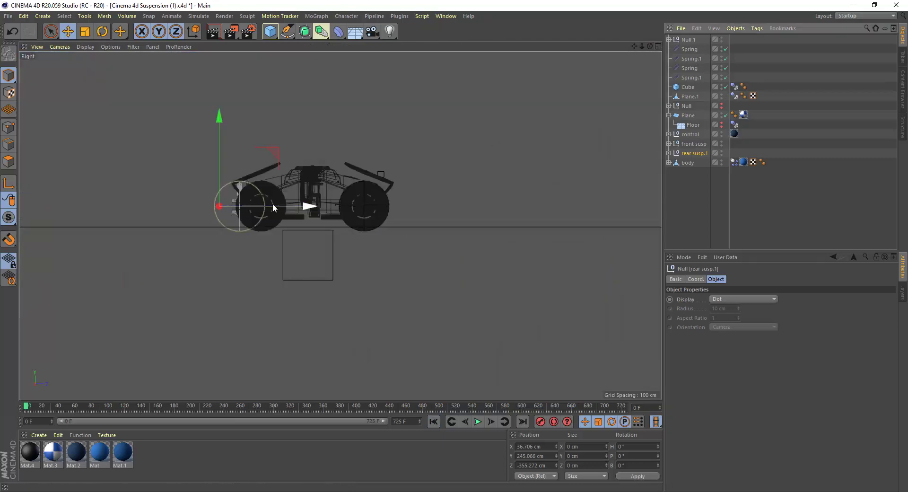
scroll(263, 200, "up", 4)
scroll(288, 194, "up", 1)
left_click_drag(298, 231, 353, 230)
middle_click_drag(413, 214, 288, 233, "alt")
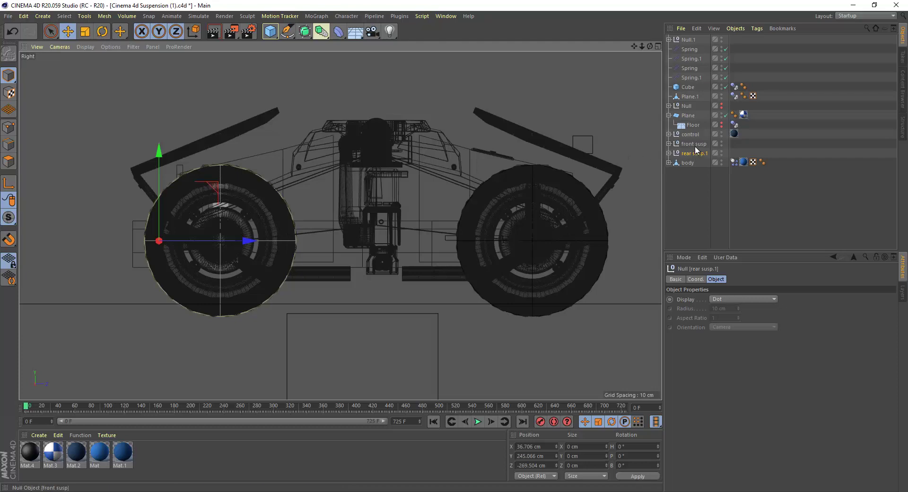
key("F1")
mouse_move(341, 222)
left_mouse_down("alt")
mouse_move(491, 222)
mouse_move(337, 157)
mouse_move(325, 208)
mouse_move(432, 249)
mouse_move(269, 211)
mouse_move(409, 234)
mouse_move(545, 163)
mouse_move(420, 151)
mouse_move(413, 199)
mouse_move(271, 216)
mouse_move(361, 194)
mouse_move(286, 260)
mouse_move(410, 224)
mouse_move(375, 225)
mouse_move(388, 220)
left_mouse_up("alt")
Deselect the rear suspension and expand Null.1, collapsing the wheels' child lists.
left_click(681, 199)
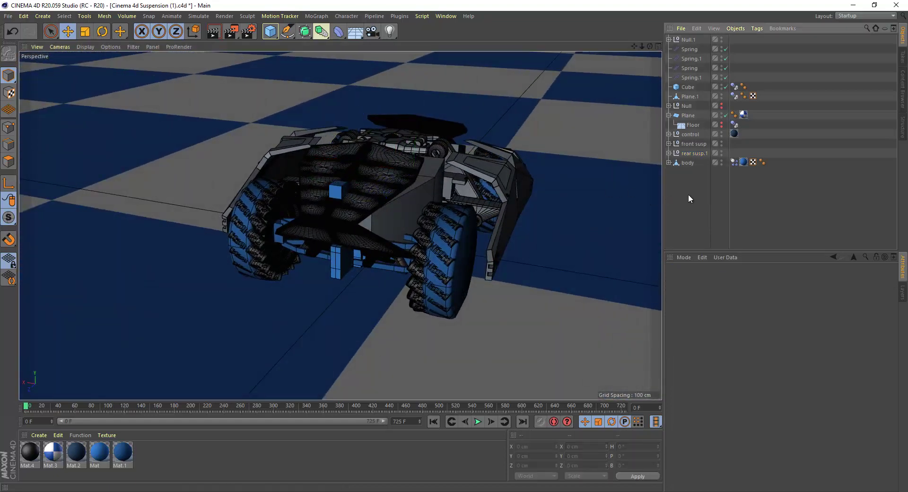
left_click(668, 39)
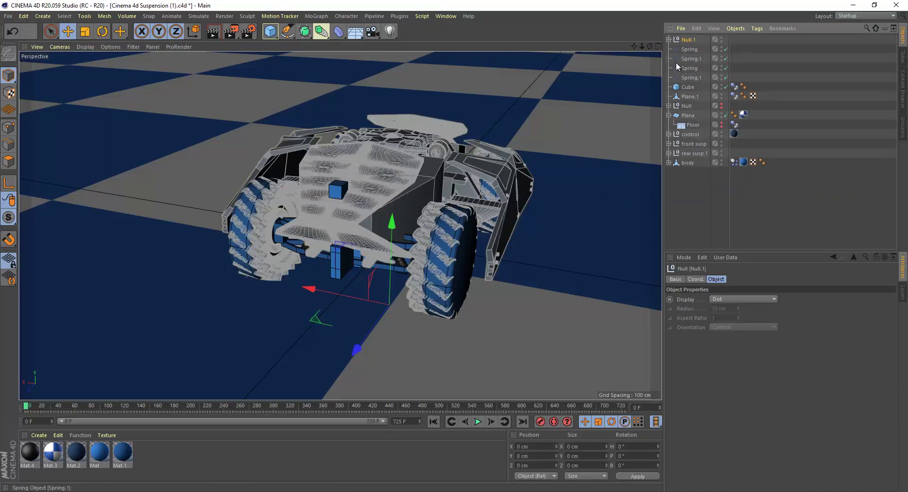
left_click_drag(402, 236, 432, 220, "alt")
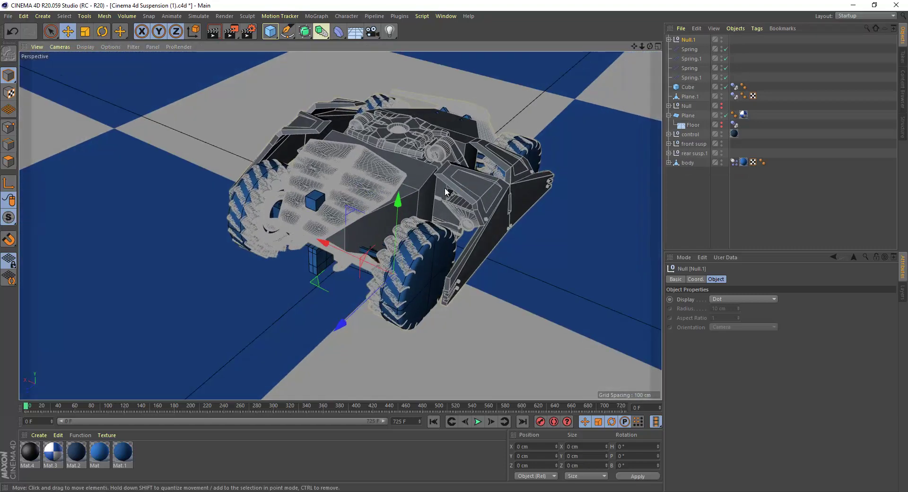
left_click(669, 40)
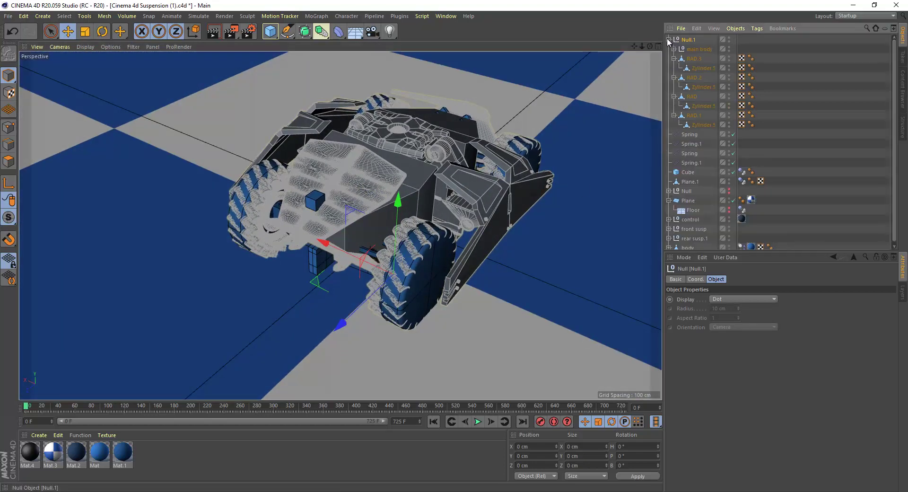
left_click(673, 67)
left_click(672, 87)
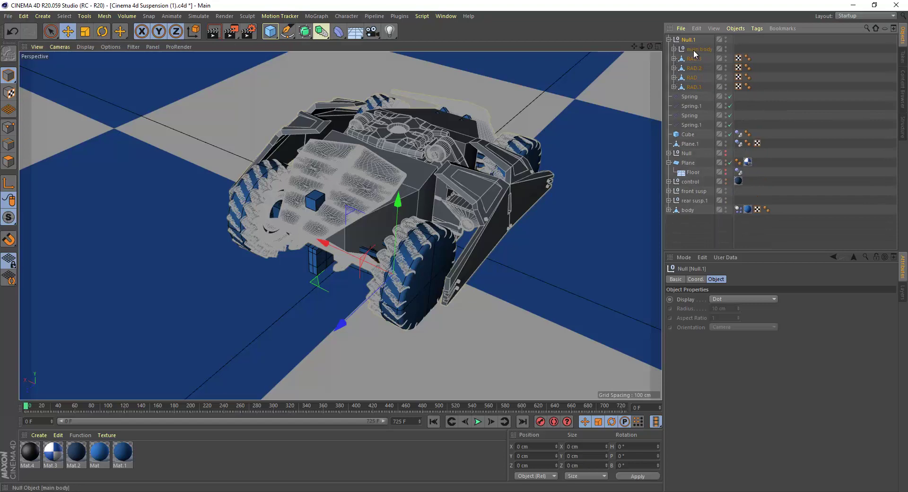
Parent the main body null under the body object and collapse the body hierarchy.
left_click(694, 49)
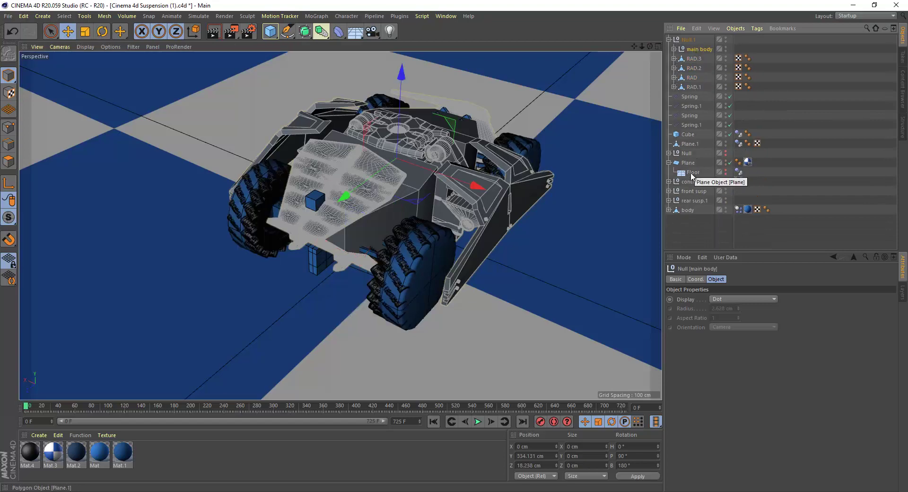
left_click(684, 211)
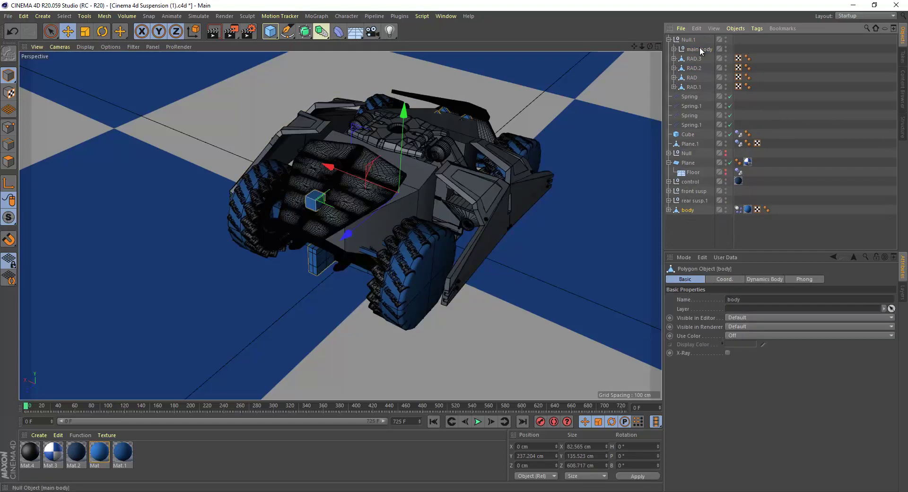
left_click_drag(685, 212, 683, 211)
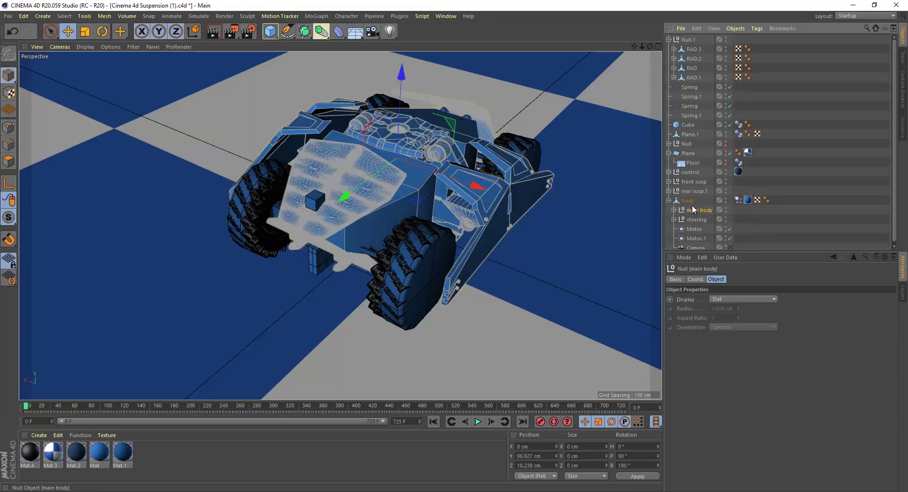
left_click(725, 198)
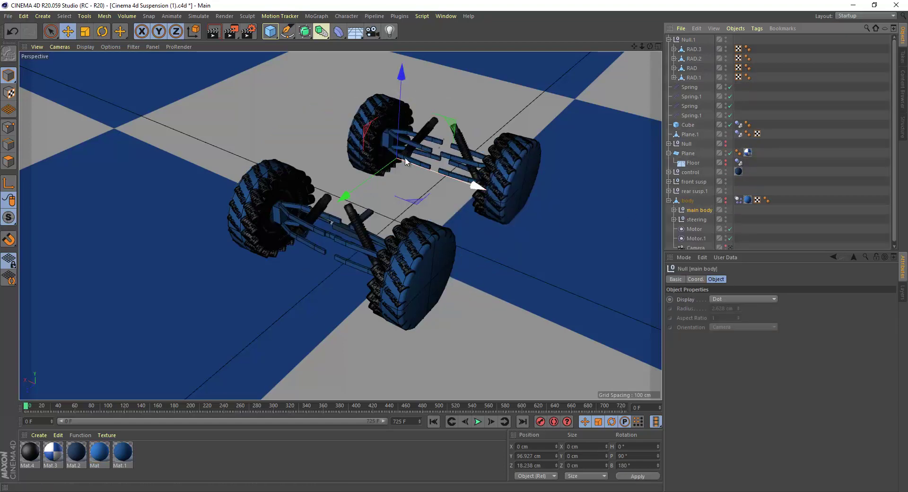
left_click(726, 210)
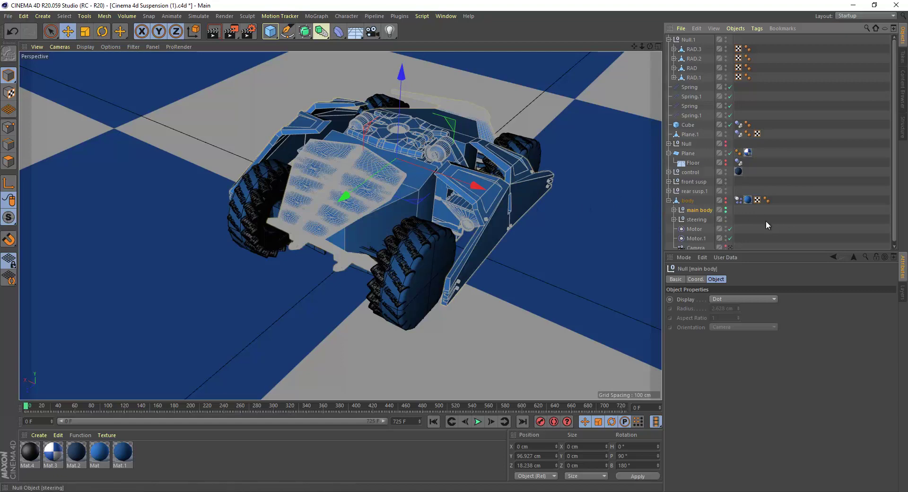
left_click(661, 201)
left_click(669, 201)
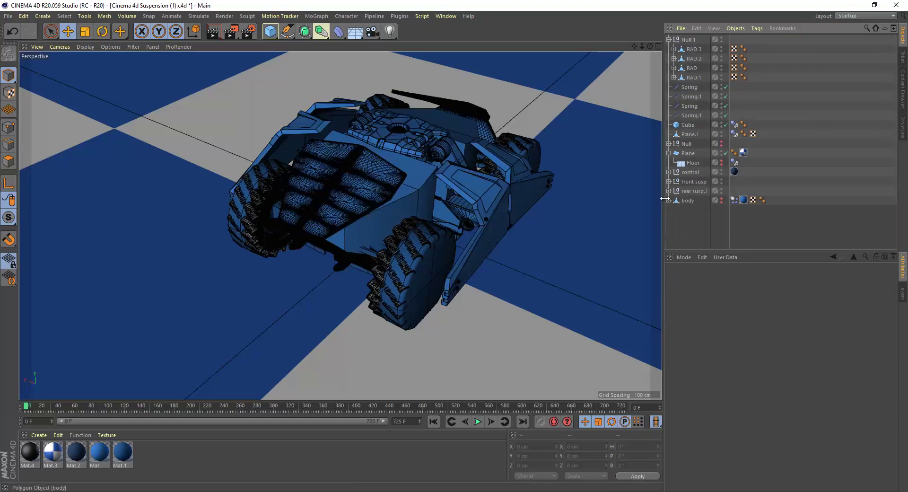
left_click_drag(458, 160, 417, 176, "alt")
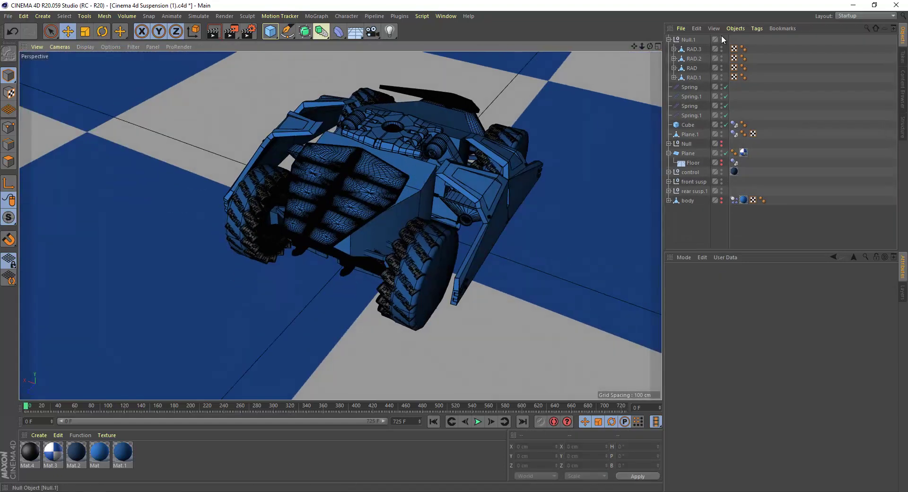
Run the dynamics simulation with the body riding on the rig, then stop it.
left_click(669, 39)
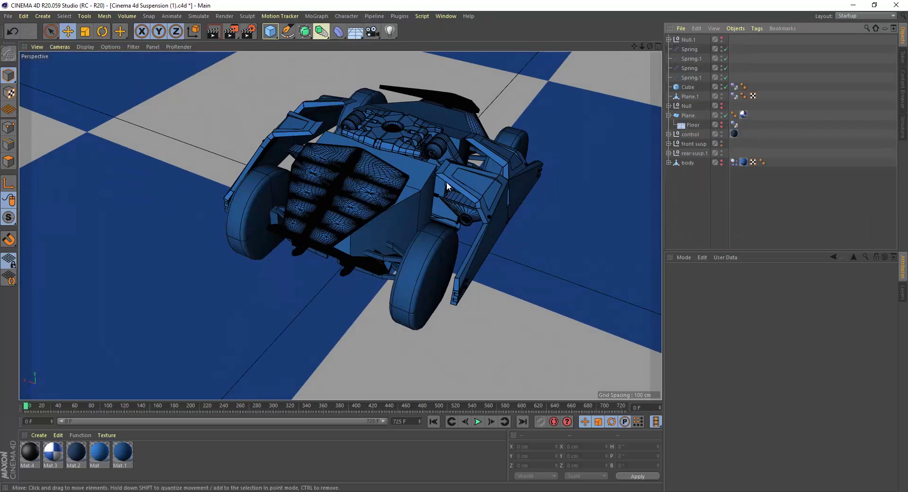
mouse_move(427, 191)
left_mouse_down("alt")
mouse_move(438, 164)
mouse_move(512, 184)
mouse_move(386, 214)
mouse_move(461, 173)
mouse_move(336, 183)
mouse_move(470, 333)
left_mouse_up("alt")
left_click(477, 421)
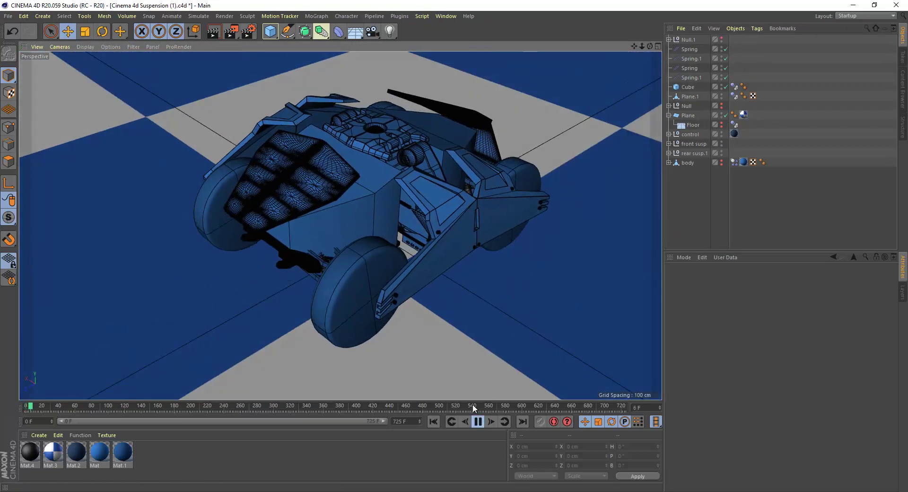
left_click_drag(351, 256, 246, 220, "alt")
scroll(247, 220, "up", 3)
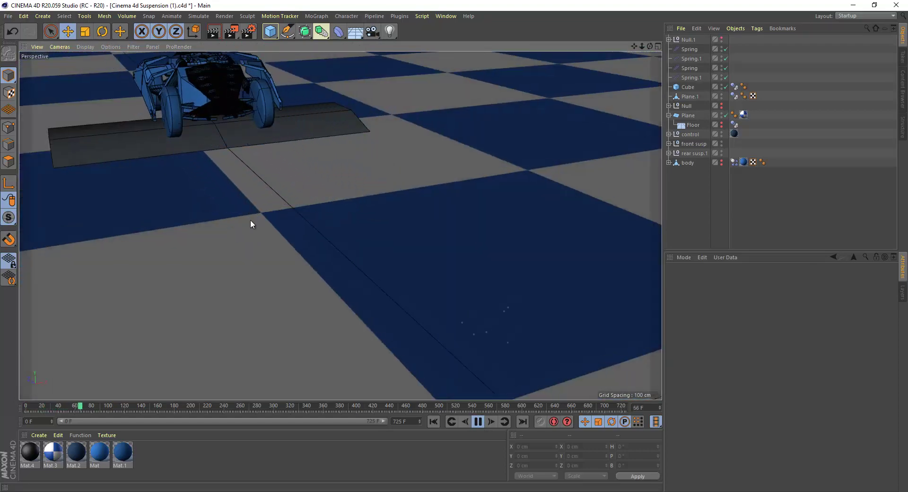
scroll(211, 161, "down", 3)
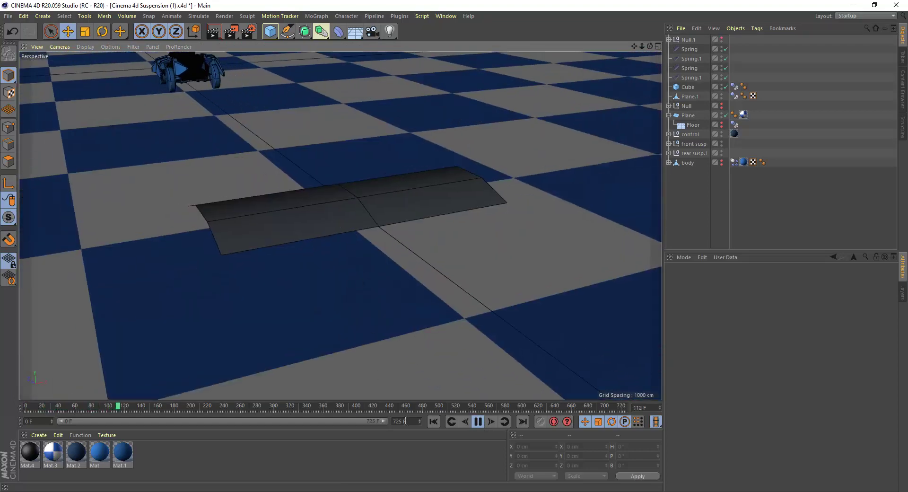
left_click(477, 421)
Look through the scene Camera in Gouraud Shading and replay the simulation from frame 0.
left_click(669, 163)
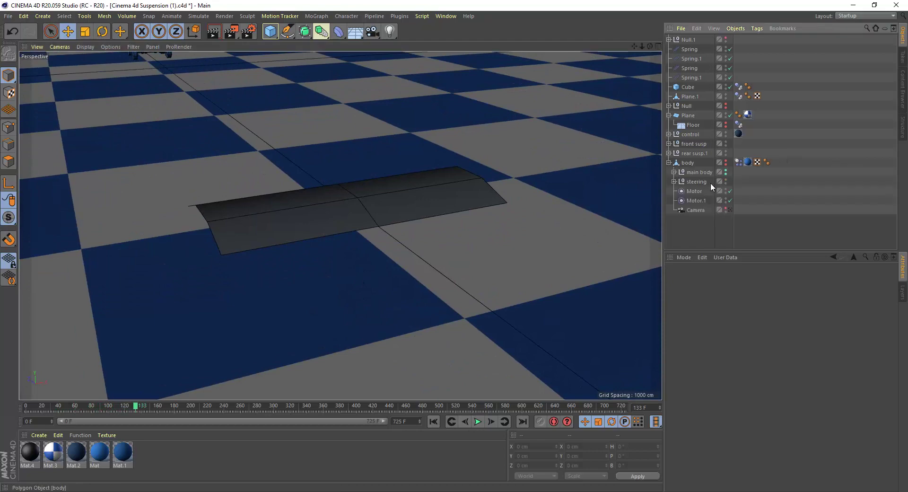
left_click(731, 210)
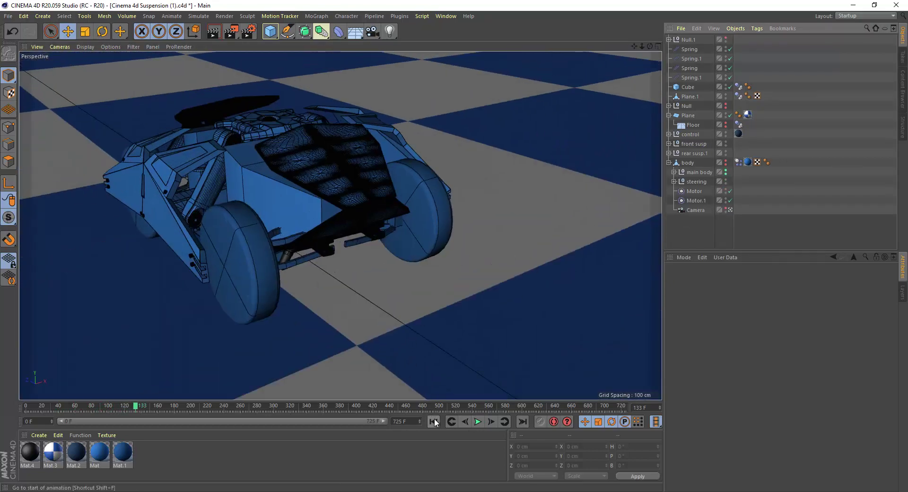
left_click(434, 422)
left_click(88, 47)
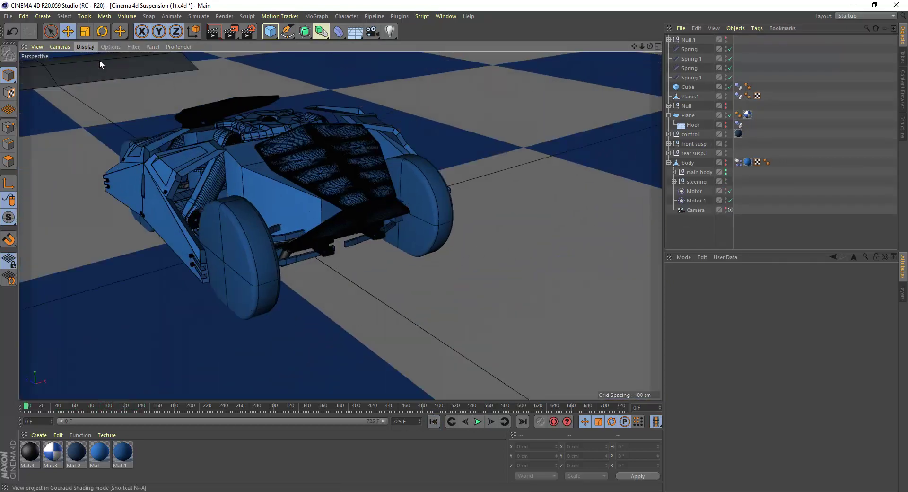
mouse_move(99, 60)
left_mouse_down("alt")
mouse_move(398, 178)
mouse_move(245, 192)
mouse_move(331, 195)
mouse_move(458, 397)
left_mouse_up("alt")
left_click(477, 422)
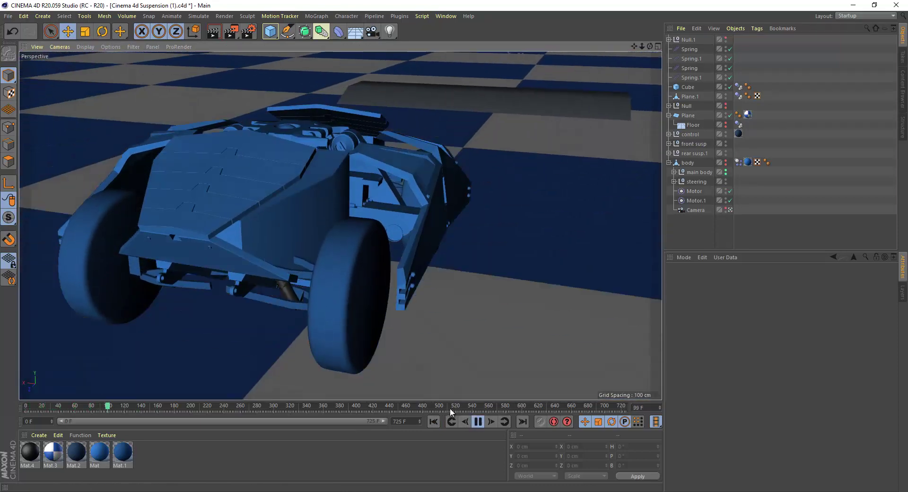
left_click(433, 421)
scroll(451, 180, "up", 5)
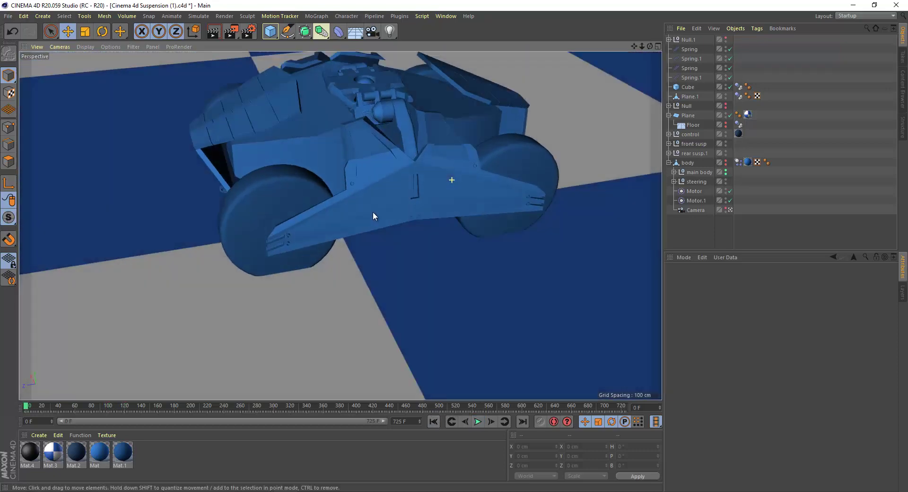
scroll(380, 209, "down", 3)
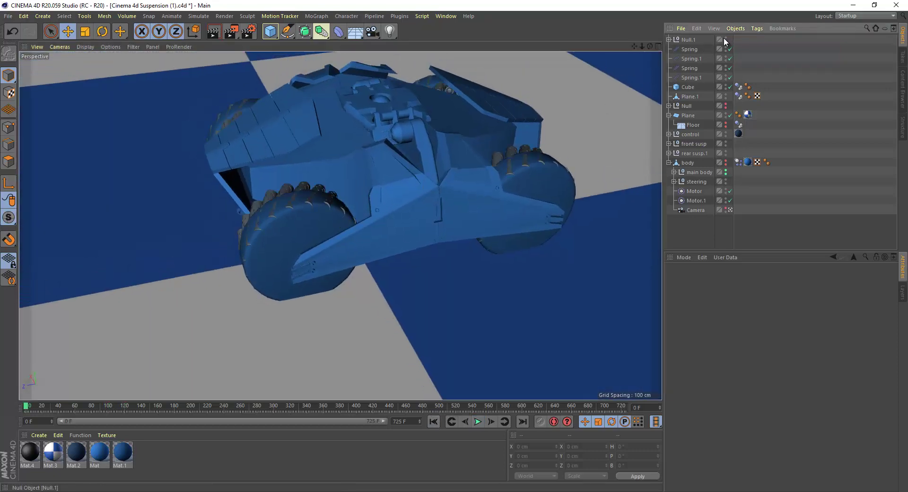
Rename wheel RAD.3 to 'front left'.
mouse_move(503, 172)
left_mouse_down("alt")
mouse_move(421, 212)
mouse_move(474, 204)
mouse_move(194, 217)
mouse_move(411, 217)
mouse_move(430, 213)
mouse_move(450, 185)
left_mouse_up("alt")
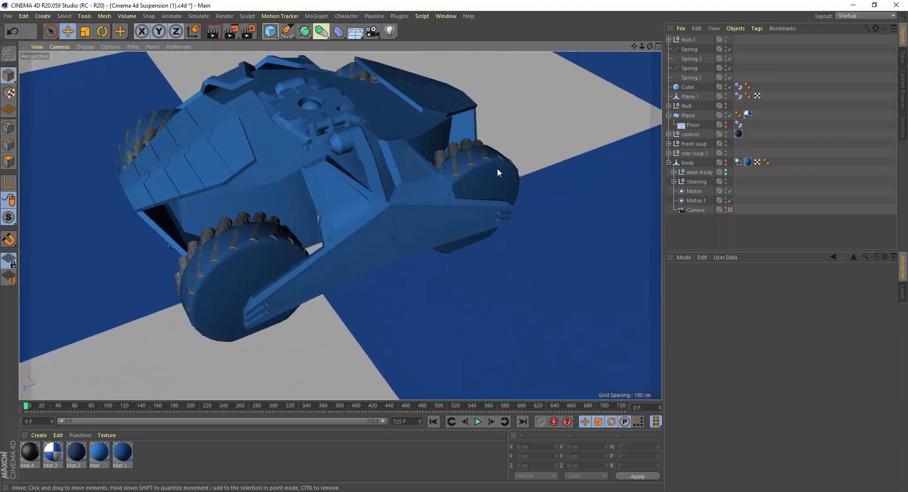
left_click(669, 39)
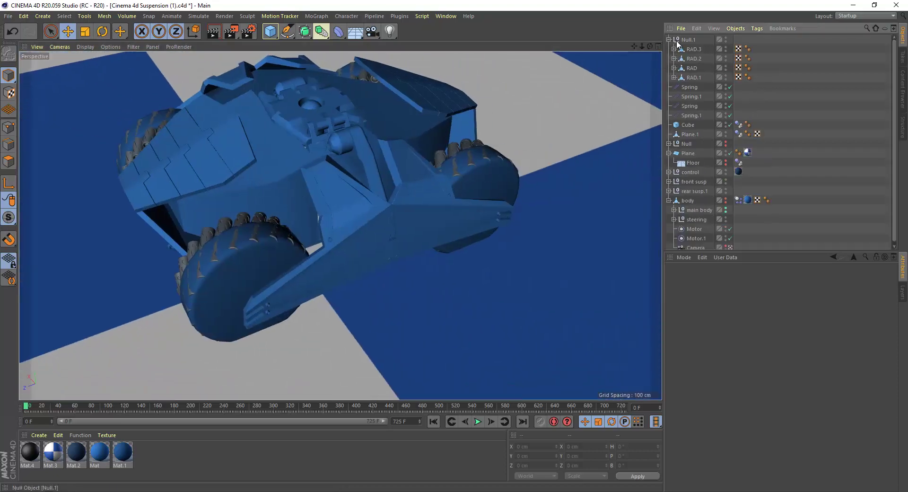
left_click(693, 49)
mouse_move(370, 148)
left_mouse_down("alt")
mouse_move(169, 115)
mouse_move(351, 141)
mouse_move(315, 161)
mouse_move(139, 172)
mouse_move(380, 167)
mouse_move(392, 236)
left_mouse_up("alt")
double_click(694, 50)
type("front")
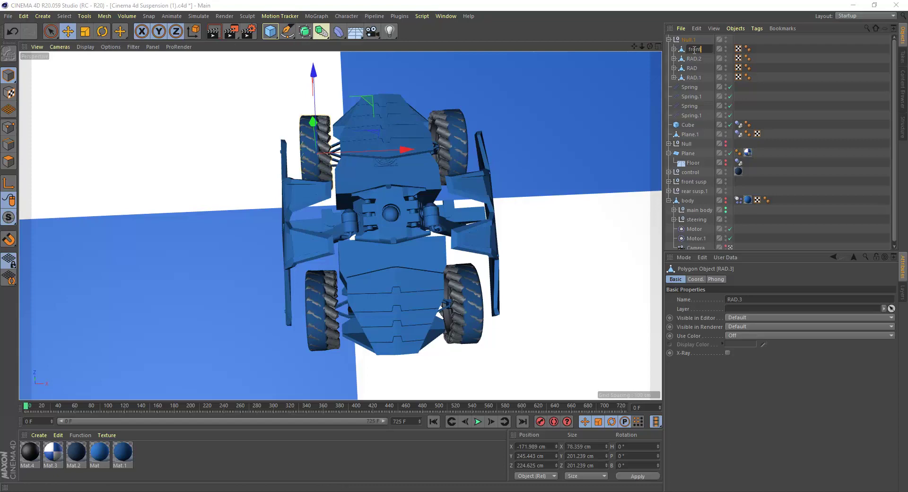
type(" left")
key("Return")
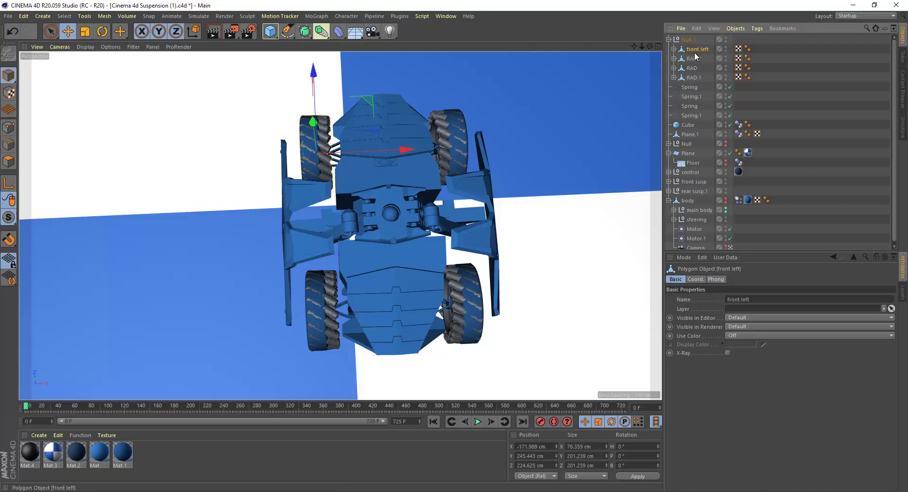
Rename wheel RAD.2 to 'back left'.
left_click(696, 58)
key("F2")
key("F1")
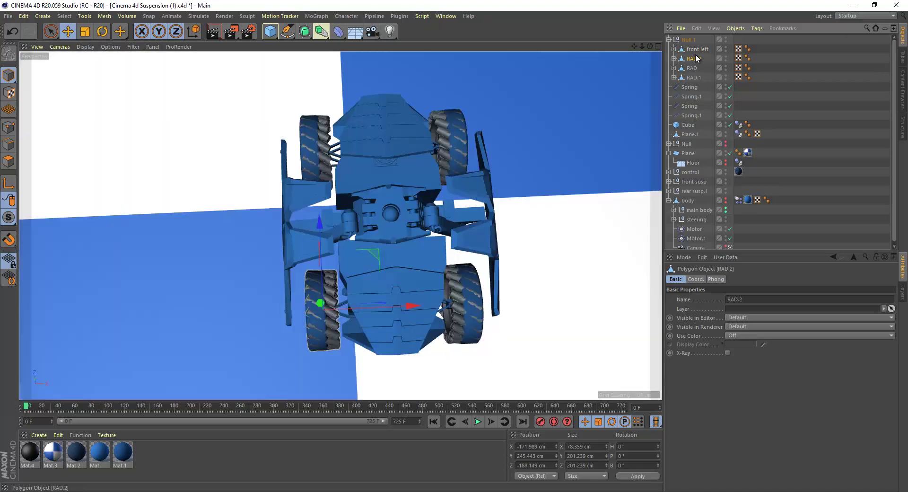
double_click(696, 59)
type("back left")
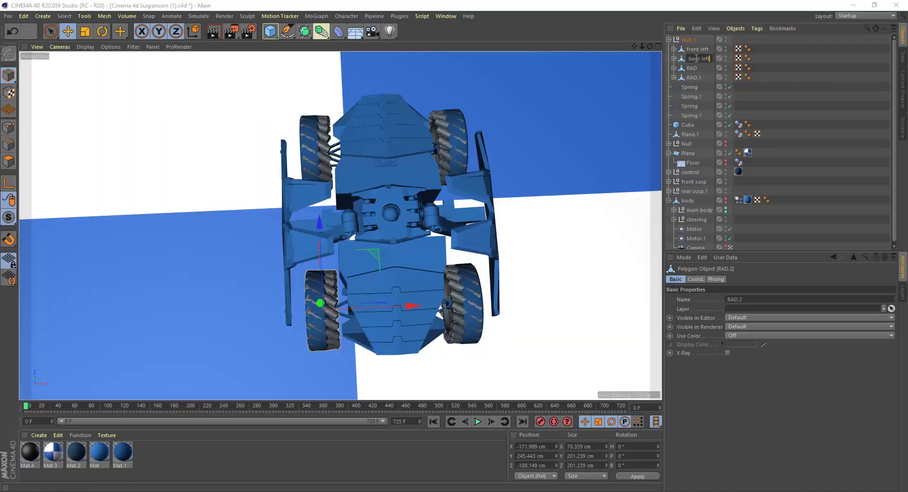
key("Return")
Rename wheels RAD and RAD.1 to 'front right' and 'back right'.
left_click(691, 68)
double_click(694, 68)
type("rear right")
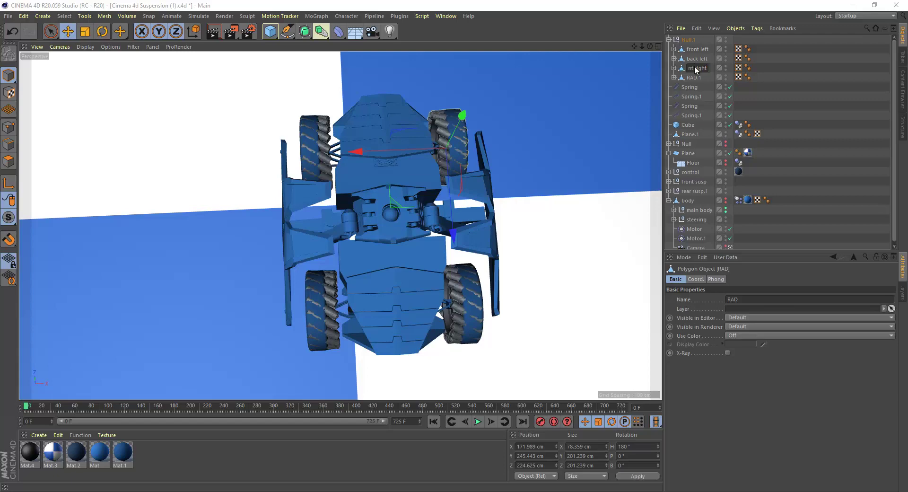
key("Return")
double_click(697, 77)
type("ack right")
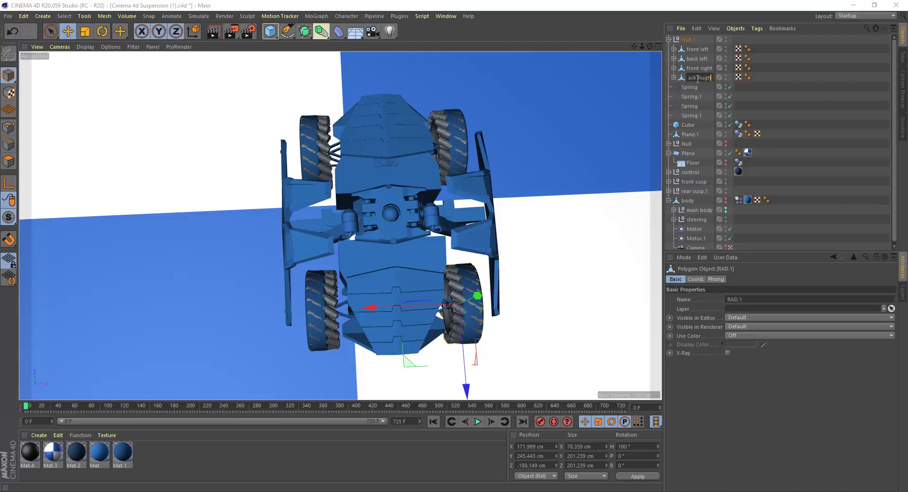
key("Return")
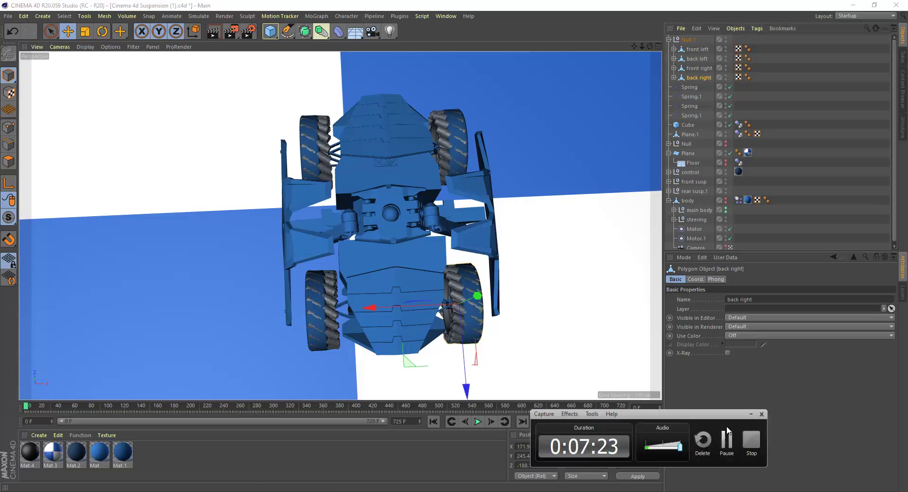
mouse_move(450, 199)
left_mouse_down("alt")
mouse_move(356, 140)
mouse_move(410, 176)
mouse_move(192, 134)
mouse_move(424, 216)
mouse_move(393, 225)
mouse_move(531, 284)
mouse_move(600, 270)
mouse_move(504, 235)
mouse_move(481, 268)
mouse_move(485, 291)
mouse_move(394, 299)
mouse_move(486, 239)
mouse_move(504, 181)
mouse_move(363, 186)
mouse_move(392, 182)
left_mouse_up("alt")
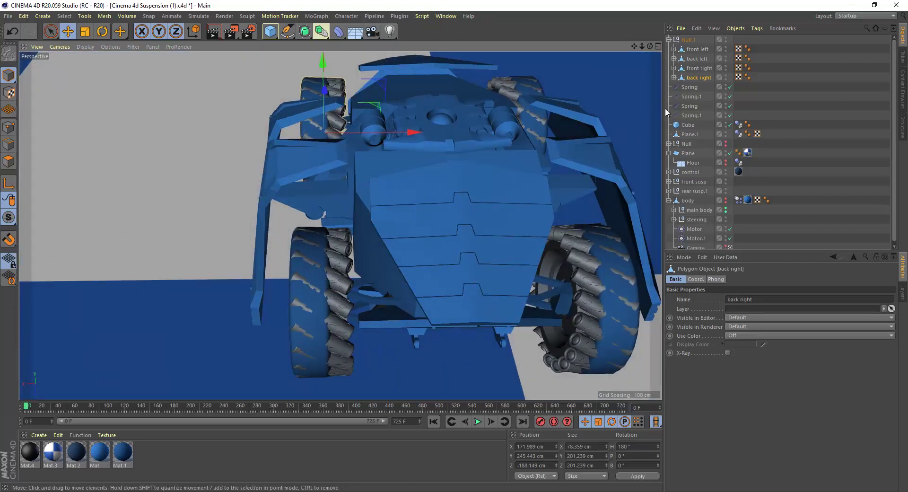
Hide the treaded wheels and expand the front suspension group to find its wheel cylinders.
left_click(724, 37)
left_click(310, 279)
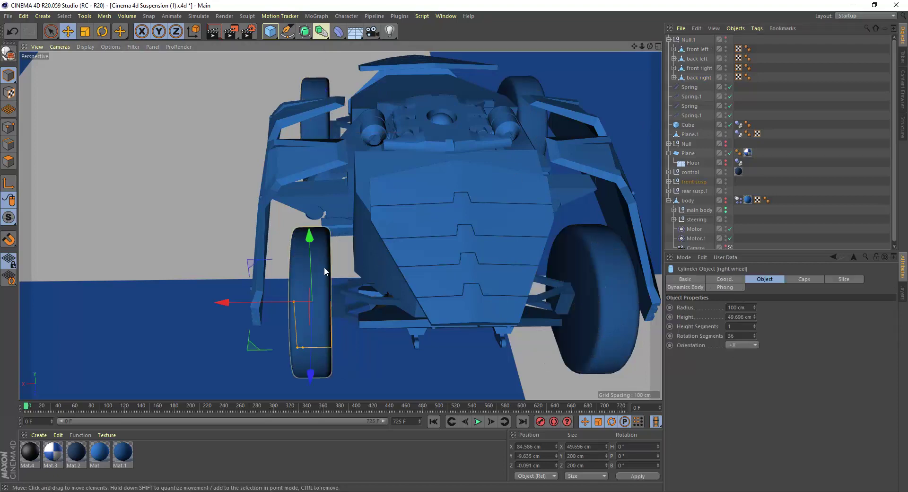
left_click(595, 272)
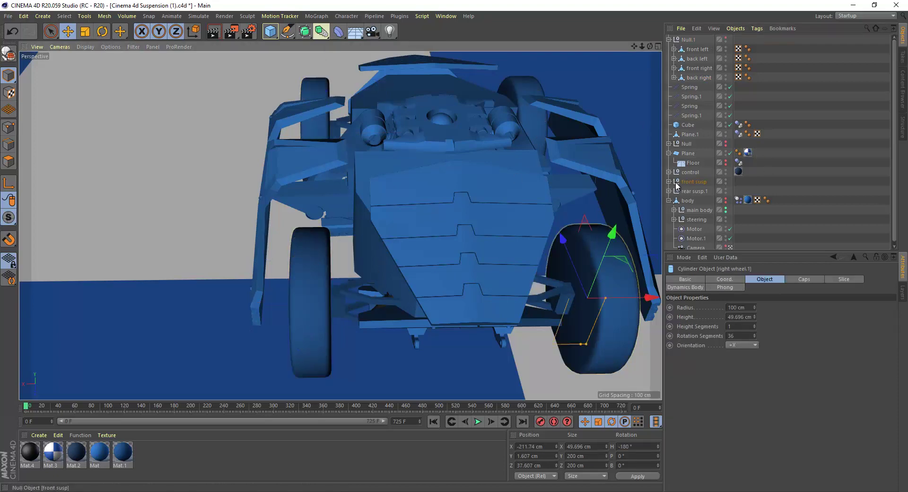
left_click(669, 182)
left_click(673, 169)
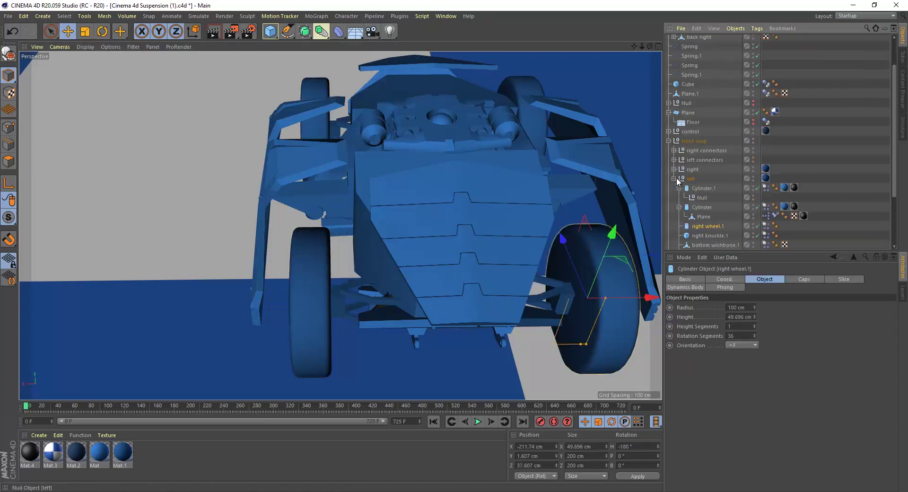
left_click_drag(716, 251, 717, 374)
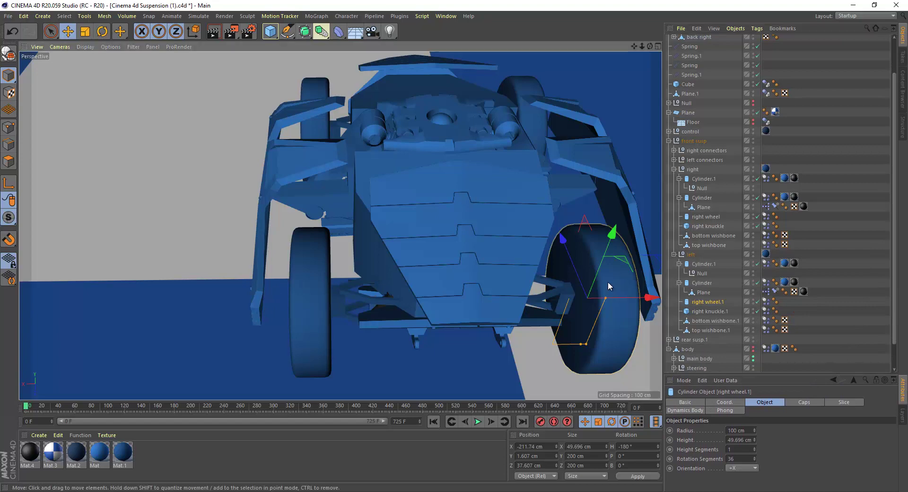
left_click(709, 311)
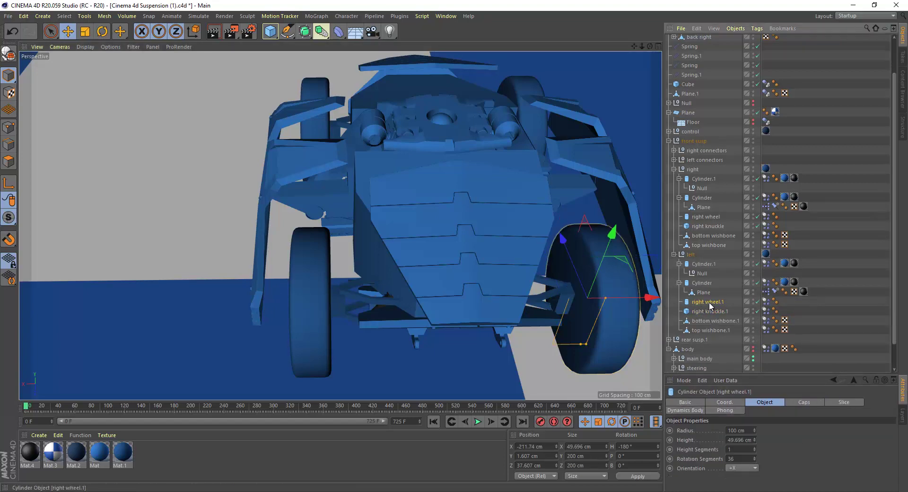
left_click(305, 290)
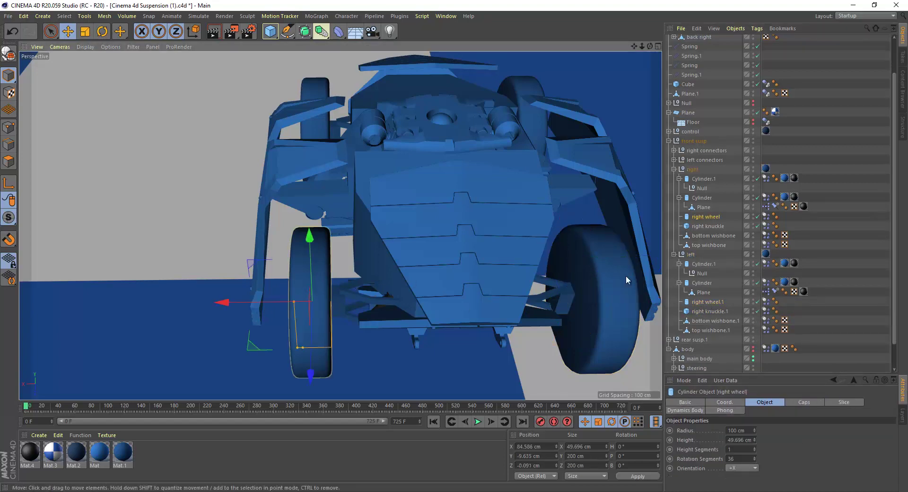
Rename the right front suspension wheel to 'front right'.
double_click(705, 215)
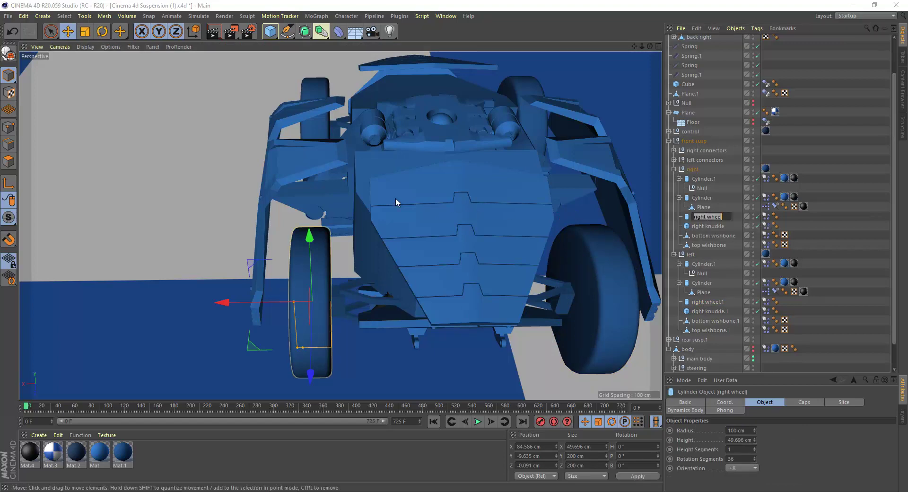
key("Return")
scroll(364, 171, "down", 3)
scroll(387, 128, "down", 3)
mouse_move(388, 124)
left_mouse_down("alt")
mouse_move(592, 175)
mouse_move(444, 133)
mouse_move(441, 175)
left_mouse_up("alt")
double_click(708, 217)
type("front righ")
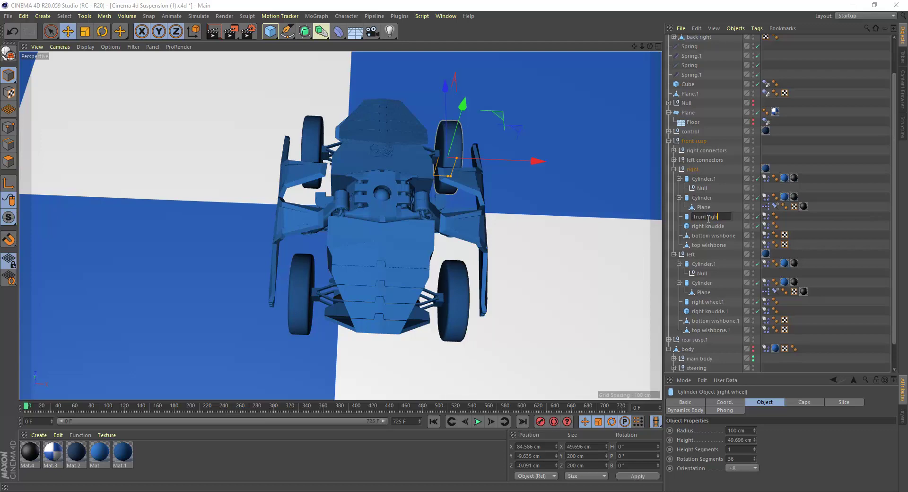
type("t")
key("Return")
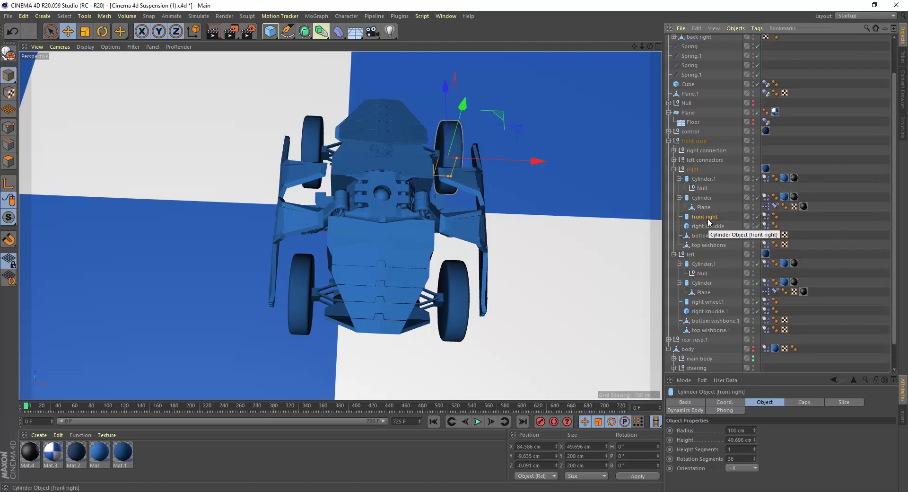
Rename the other front suspension wheel to 'front left'.
left_click(710, 300)
double_click(709, 302)
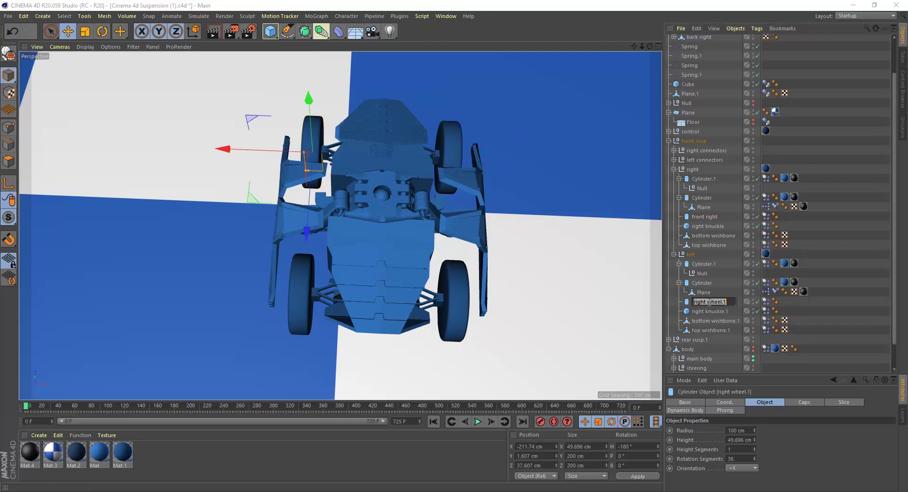
key("BackSpace")
type("t")
key("Return")
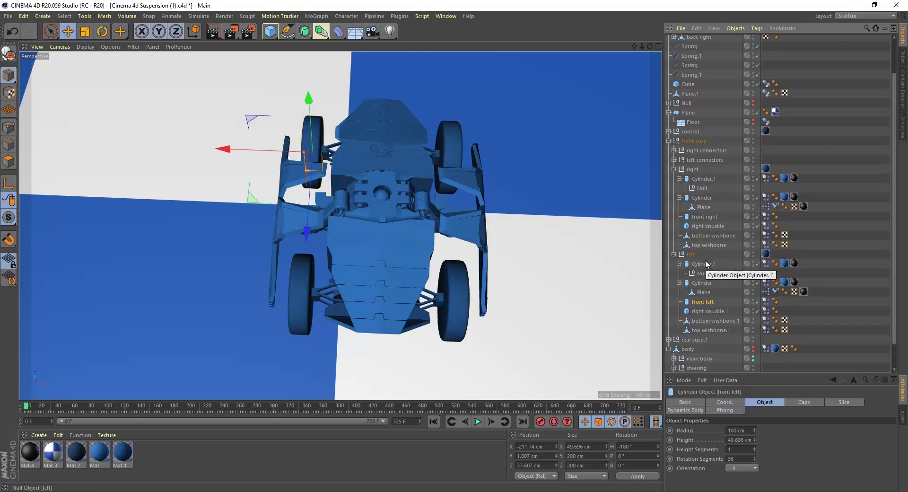
Parent both 'front right' and 'front left' wheels under the control object.
left_click(707, 217, "ctrl")
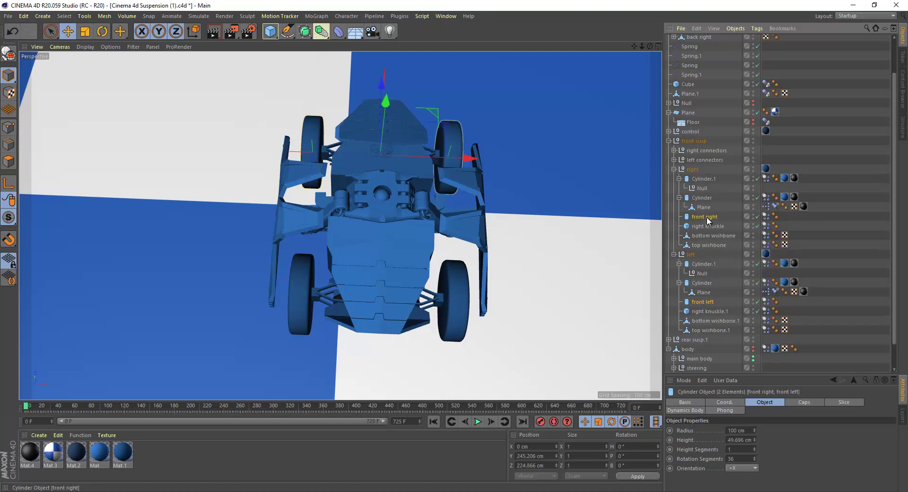
left_click_drag(707, 216, 689, 137)
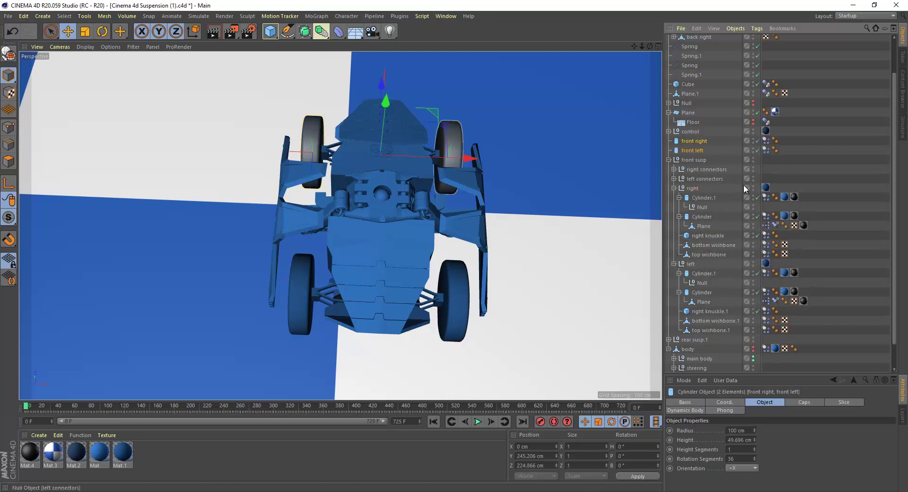
left_click(814, 174)
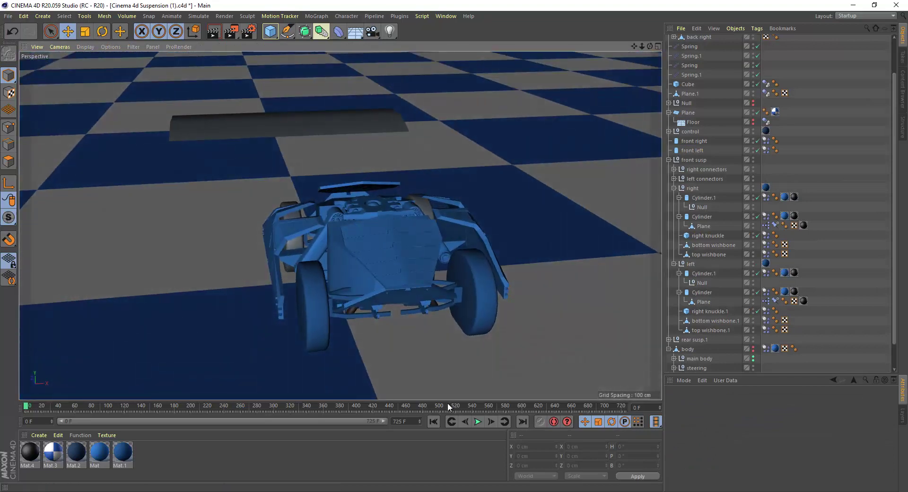
Test-play the simulation, then stop and return to the first frame.
left_click(479, 422)
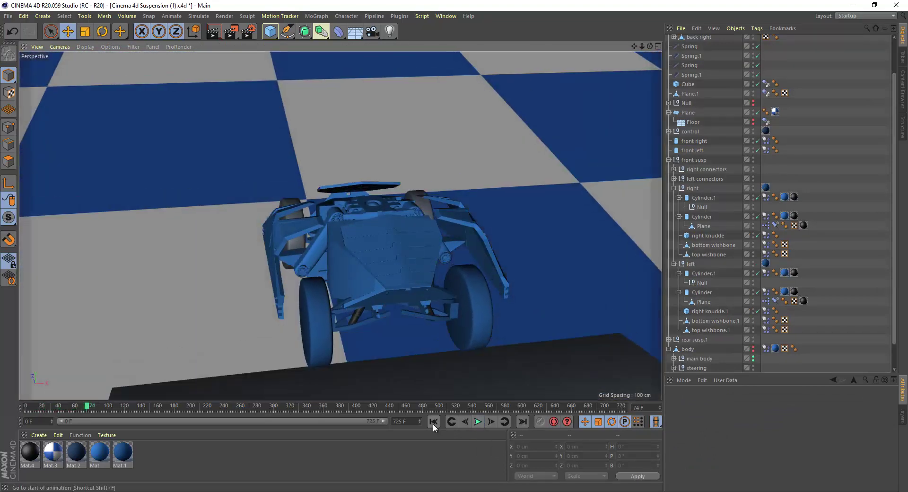
left_click(433, 422)
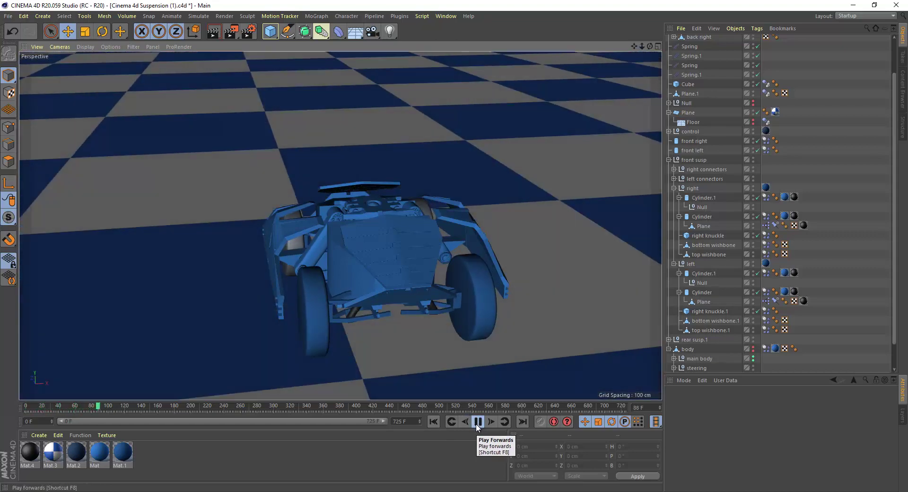
left_click(478, 422)
left_click(433, 422)
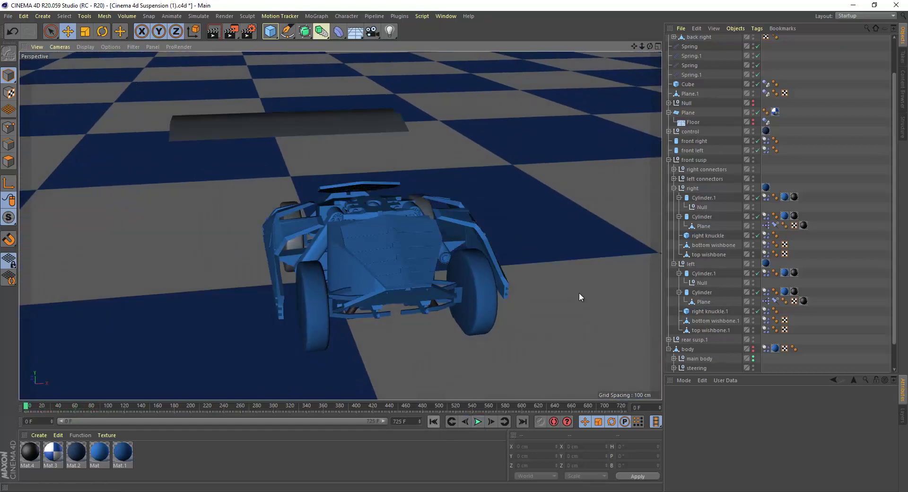
Rename the first rear wheel cylinder to 'back left'.
scroll(709, 99, "up", 3)
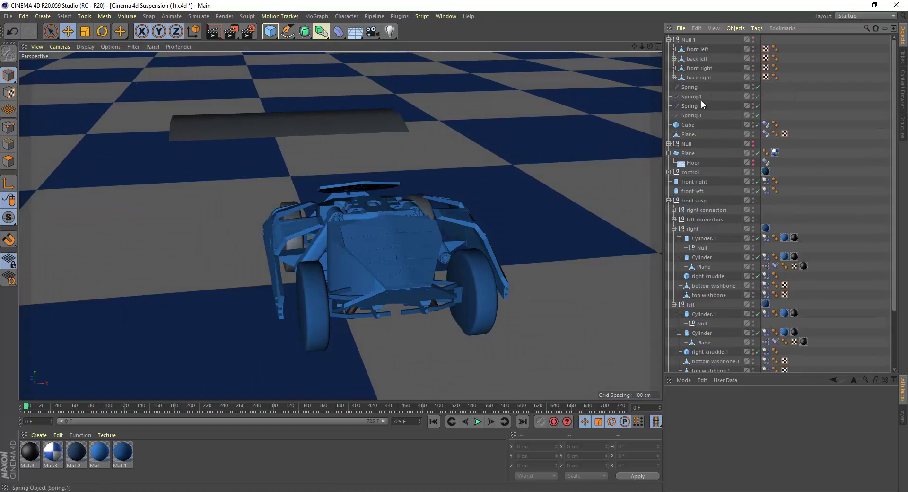
left_click(691, 192)
left_click(313, 300)
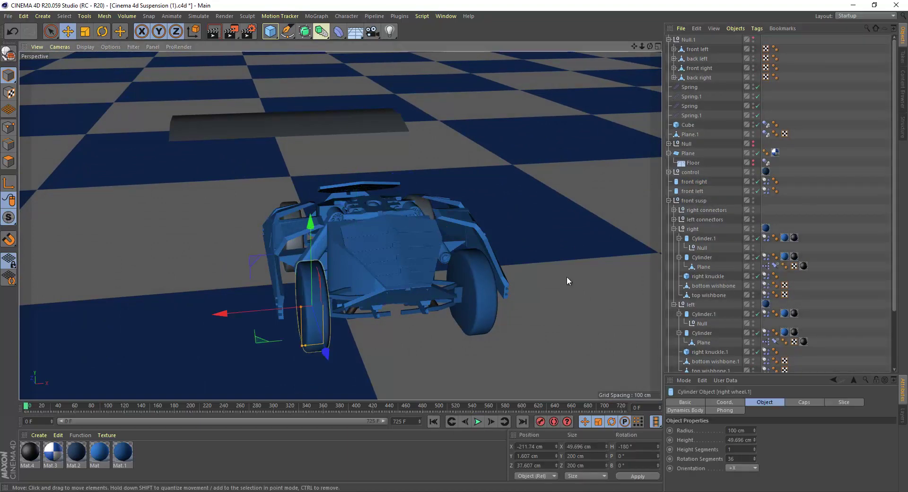
scroll(691, 307, "down", 6)
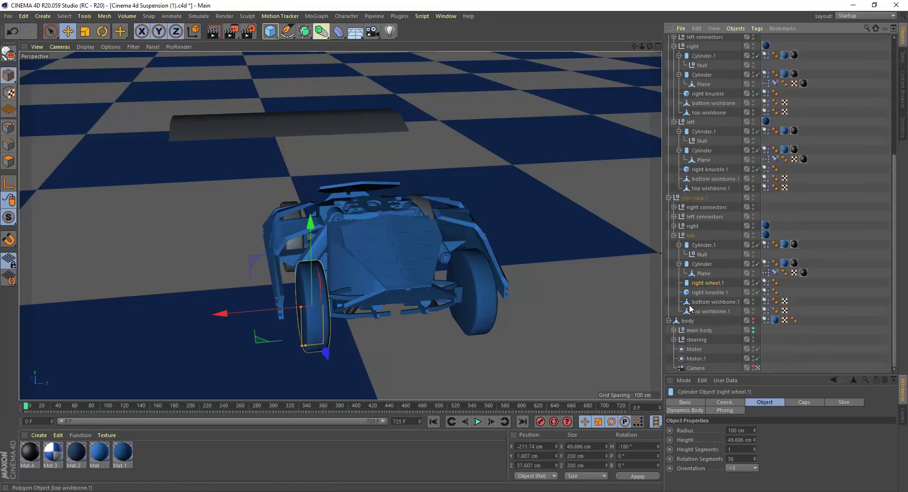
double_click(704, 283)
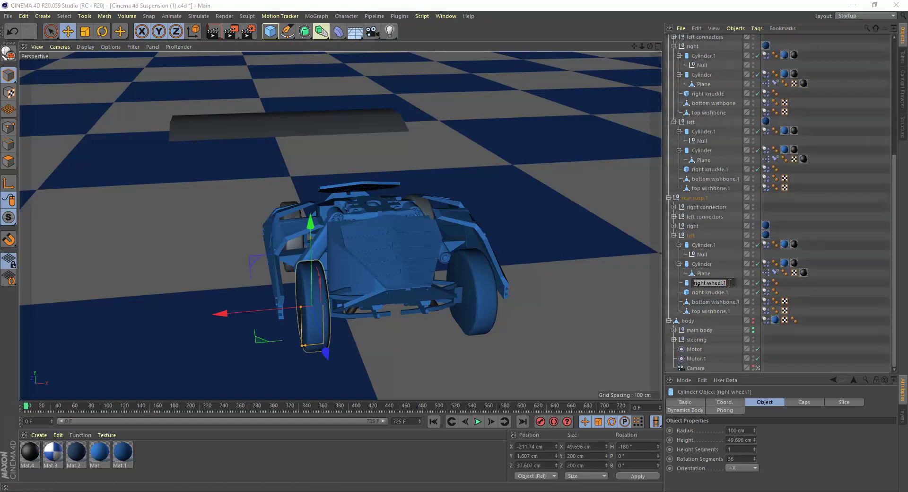
key("BackSpace")
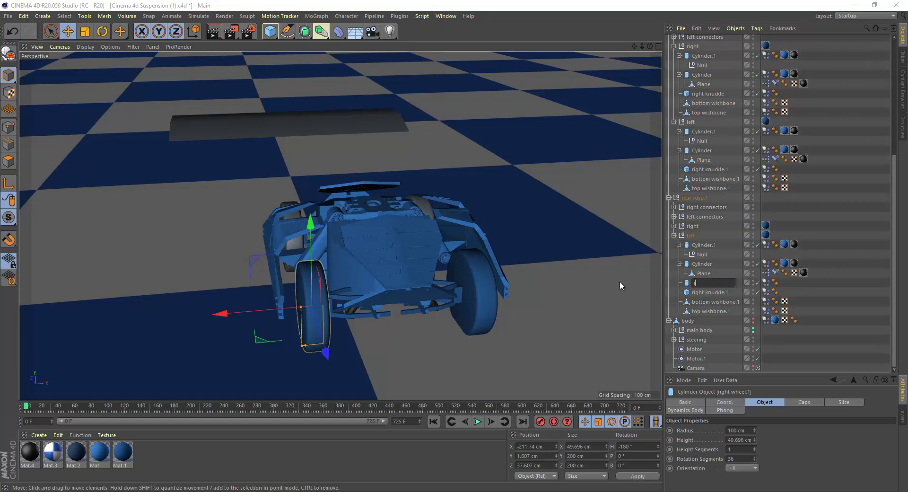
type("back left")
key("Return")
Rename the right rear wheel cylinder to 'back right'.
left_click(479, 286)
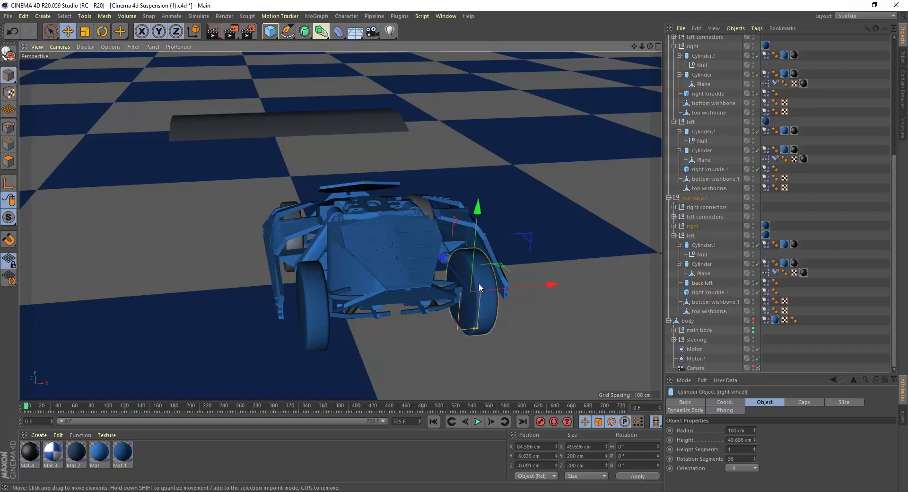
left_click(678, 227)
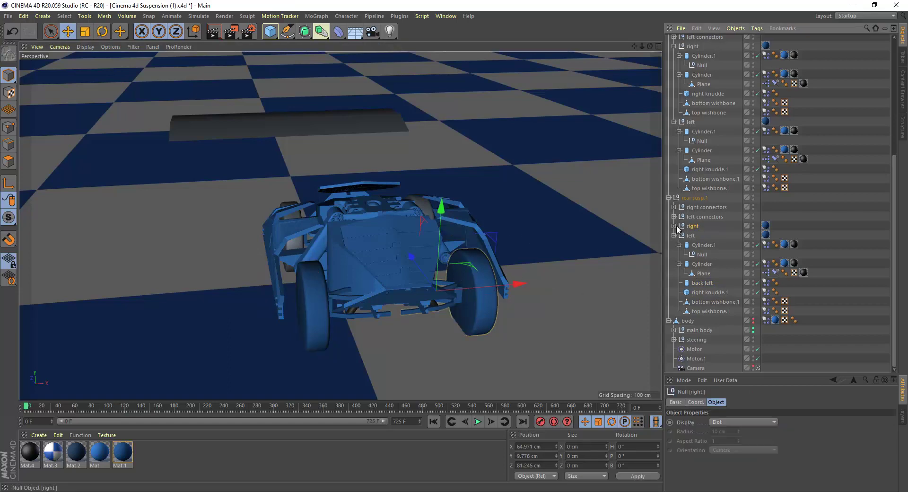
left_click(674, 226)
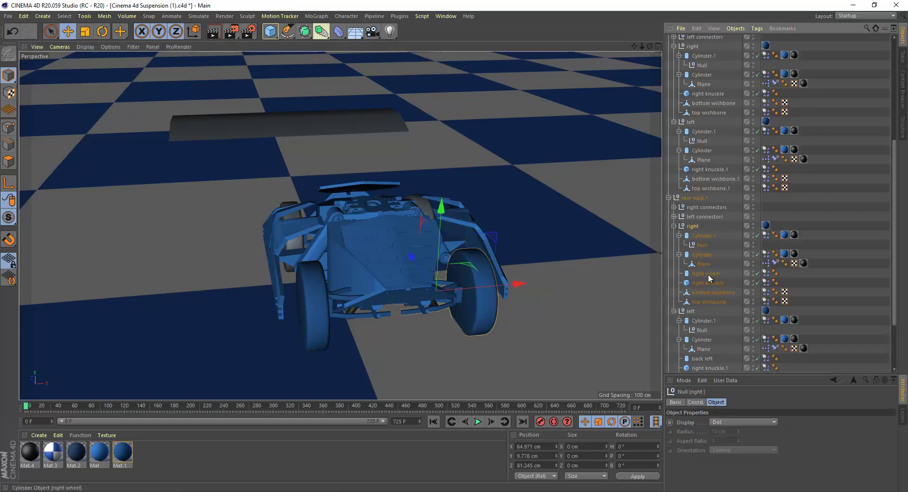
left_click(706, 273)
double_click(707, 273)
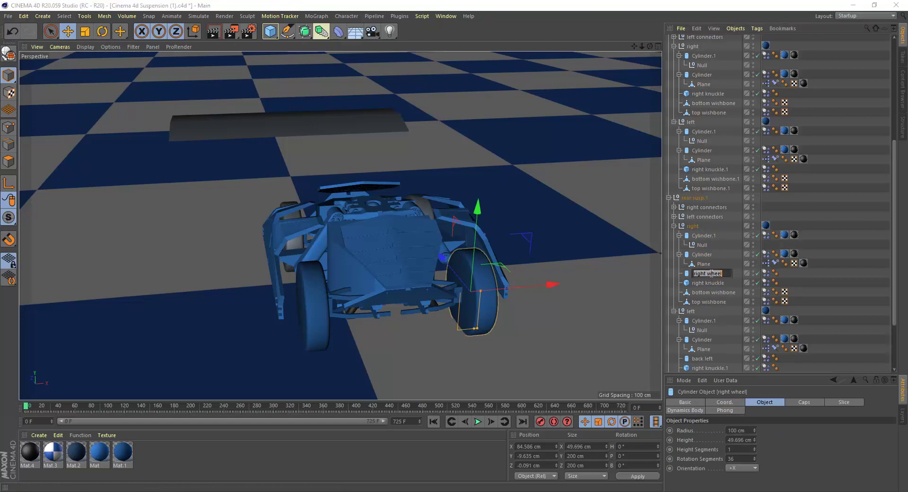
type("back right")
key("Return")
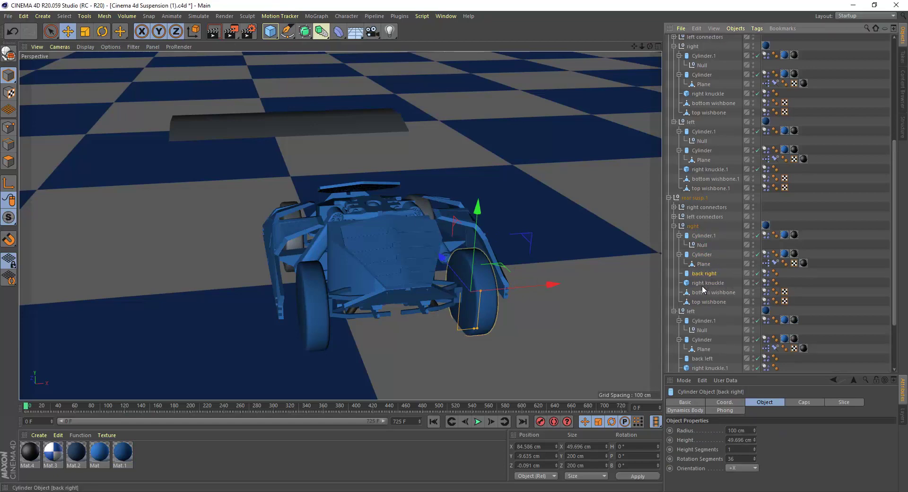
Select both rear wheels and the two front wheels, moving them to the top of the hierarchy.
scroll(704, 292, "down", 4)
left_click(705, 283, "ctrl")
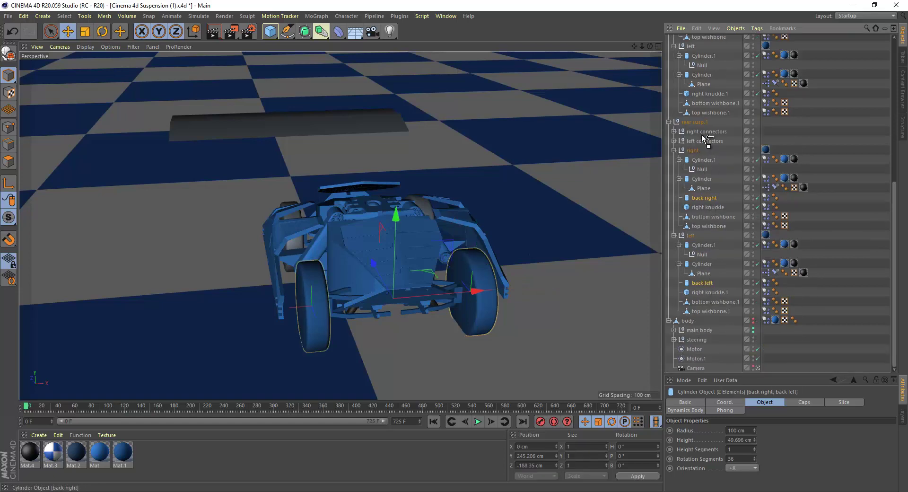
scroll(689, 36, "up", 4)
scroll(699, 71, "up", 4)
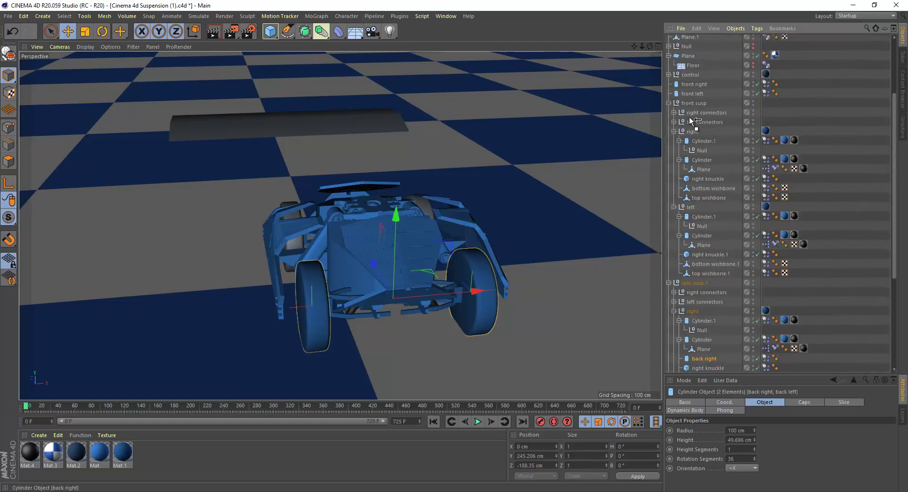
left_click_drag(685, 114, 683, 100)
left_click(668, 122)
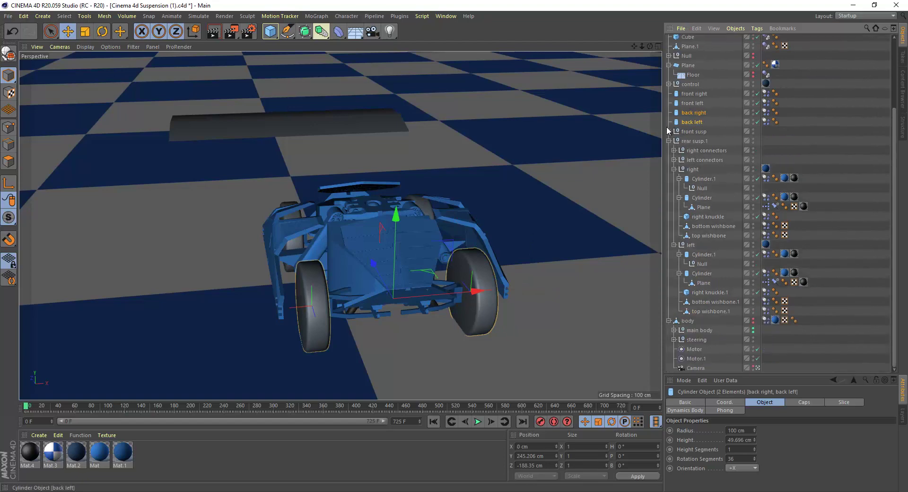
left_click(668, 141)
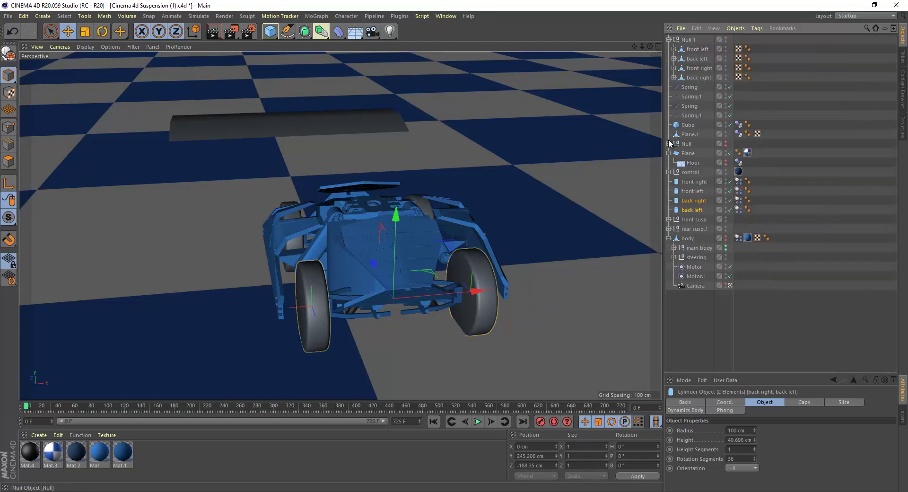
left_click(678, 184, "shift")
left_click_drag(688, 40, 687, 38)
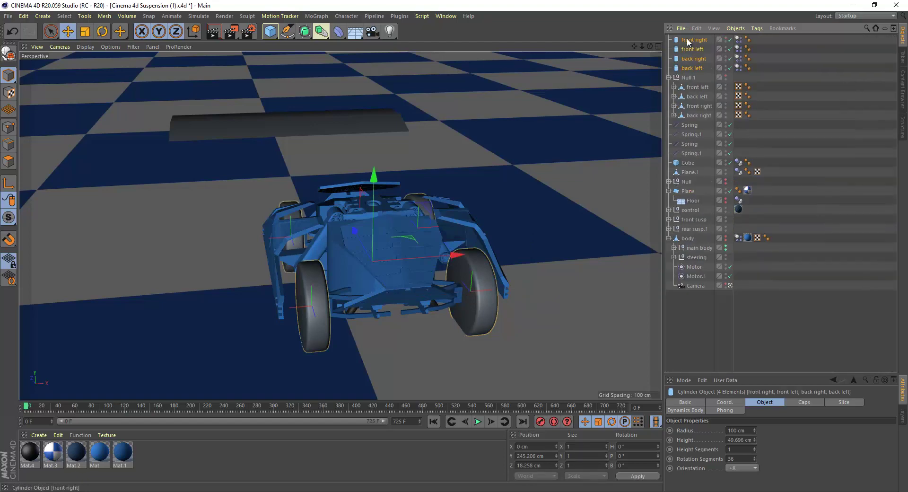
left_click(780, 74)
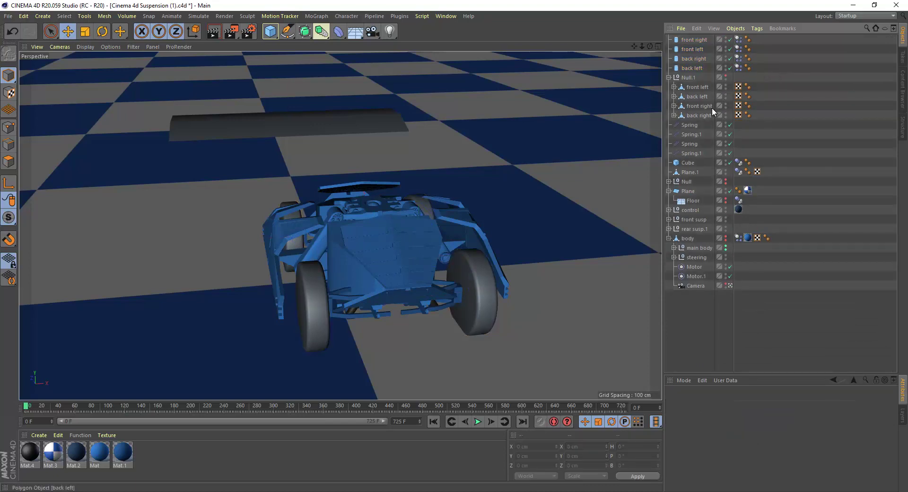
left_click(696, 87)
mouse_move(348, 265)
left_mouse_down("alt")
mouse_move(370, 252)
mouse_move(431, 279)
left_mouse_up("alt")
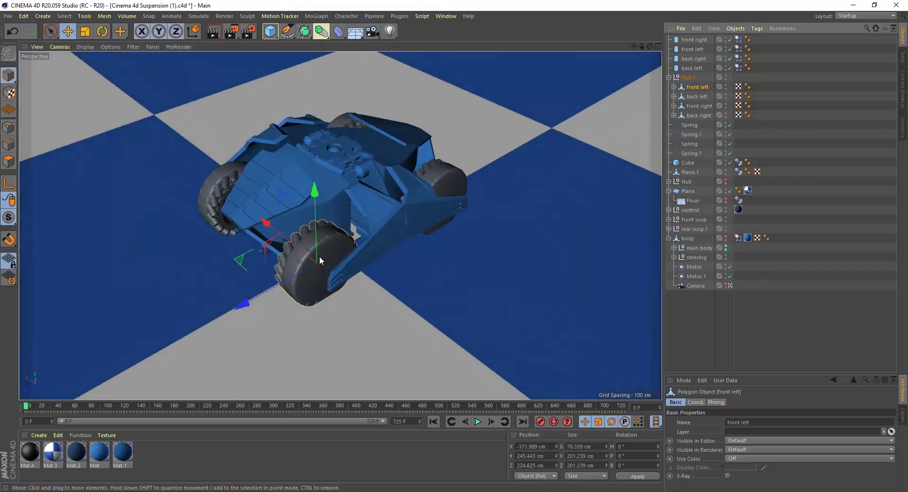
left_click_drag(286, 278, 411, 238, "alt")
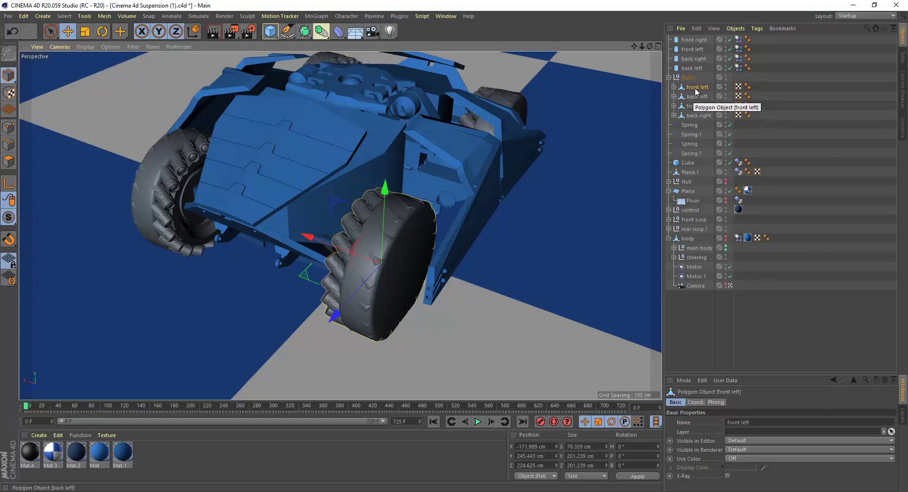
Nest the front-left wheel mesh under the front-left cylinder.
left_click(693, 50)
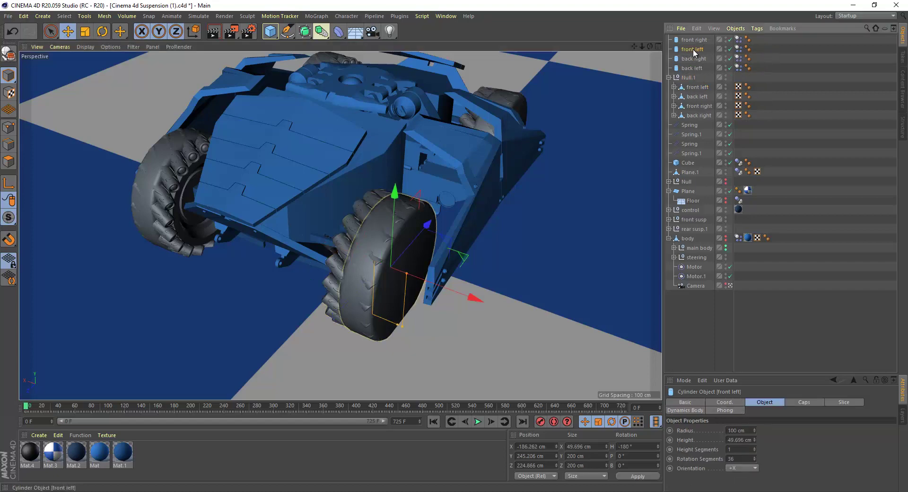
left_click(693, 88)
left_click_drag(693, 89, 685, 49)
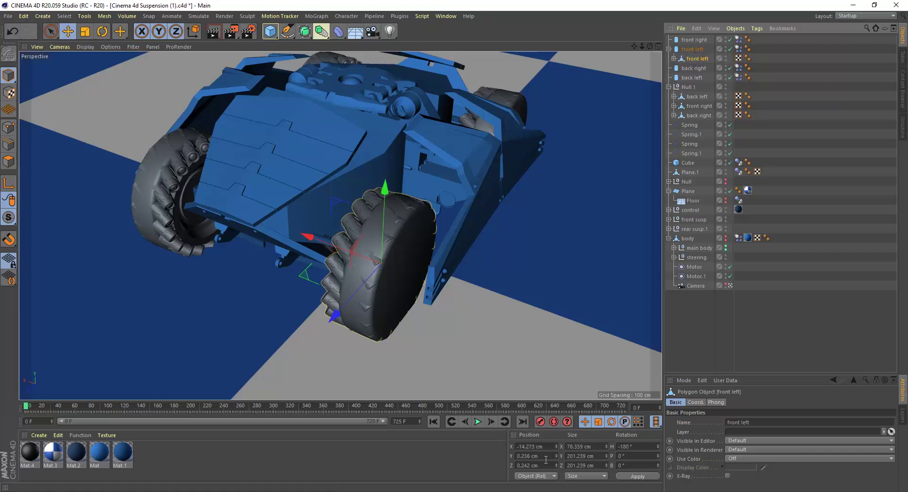
Set the front-left wheel mesh's Y and Z position to 0.
double_click(521, 455)
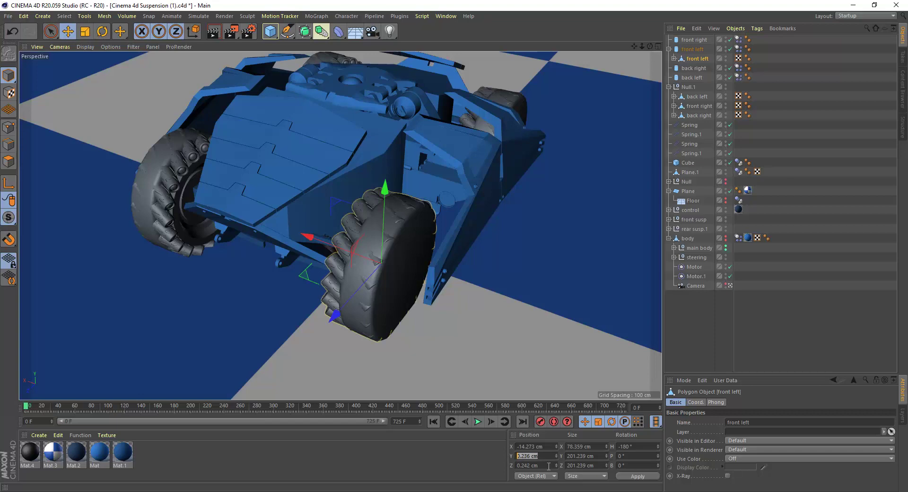
double_click(531, 447)
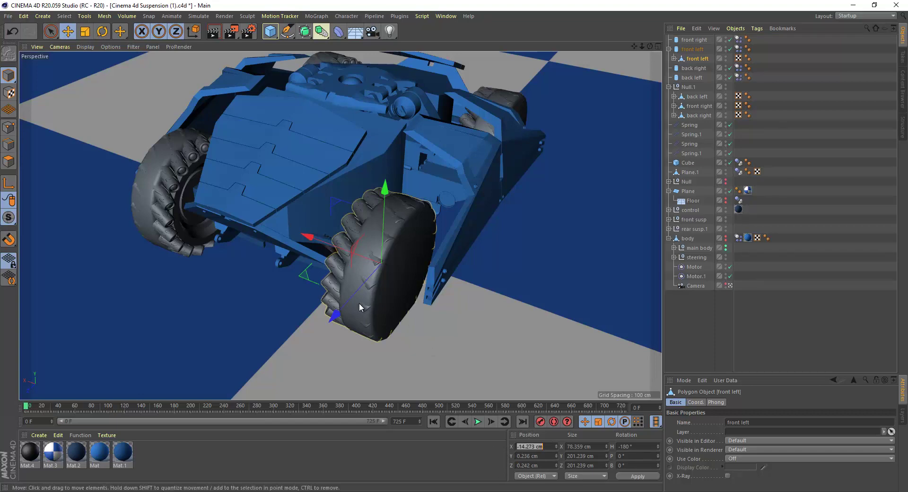
key("Tab")
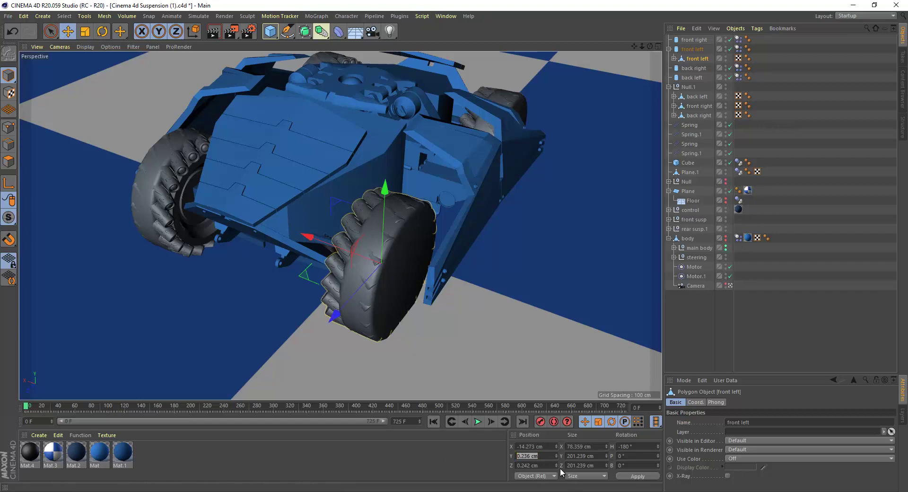
key("Tab")
left_click(543, 456)
type("0")
type("0")
key("Return")
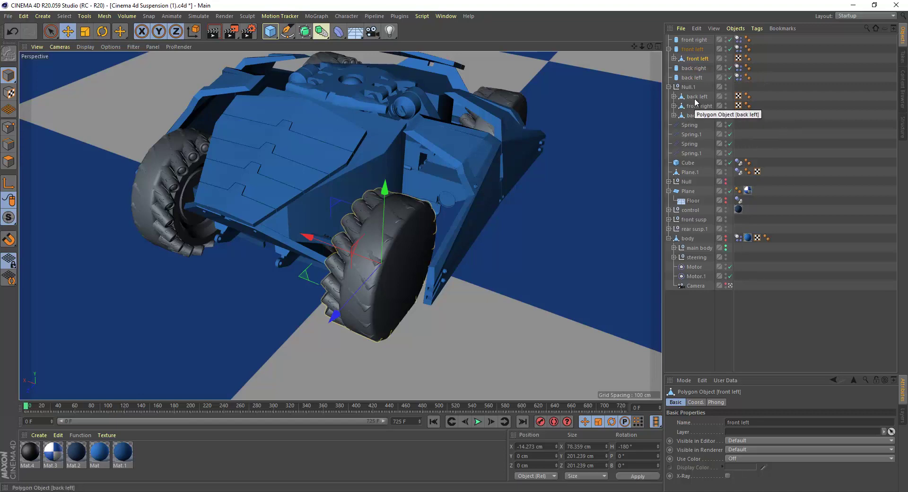
Nest the back-left, front-right and back-right wheel meshes under their matching cylinders.
mouse_move(696, 96)
left_mouse_down()
mouse_move(695, 58)
mouse_move(689, 79)
left_mouse_up()
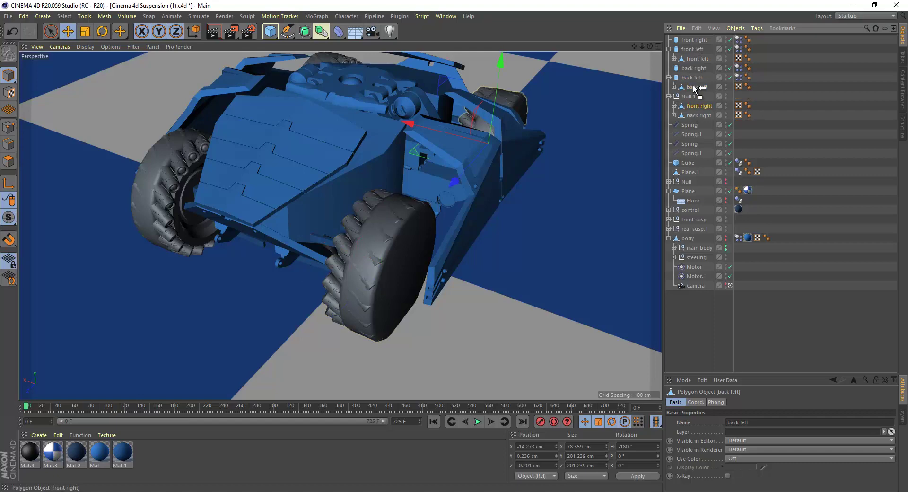
left_click_drag(686, 42, 687, 43)
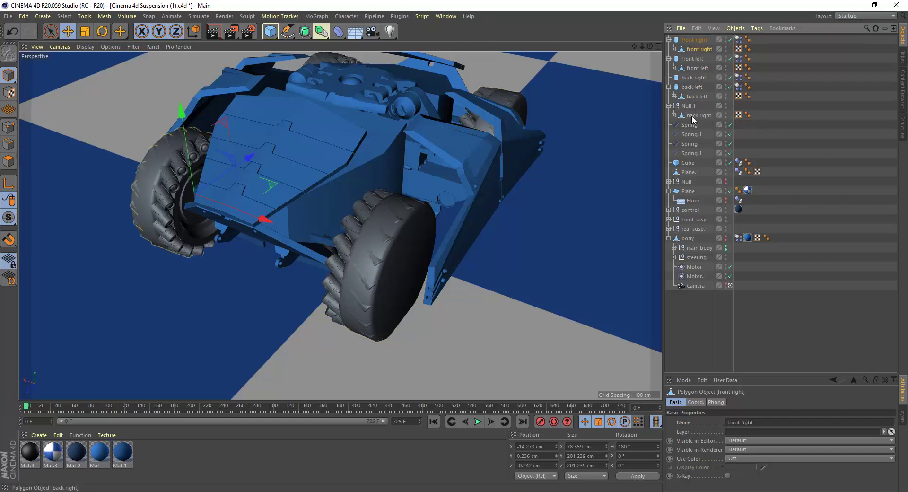
left_click_drag(688, 81, 688, 80)
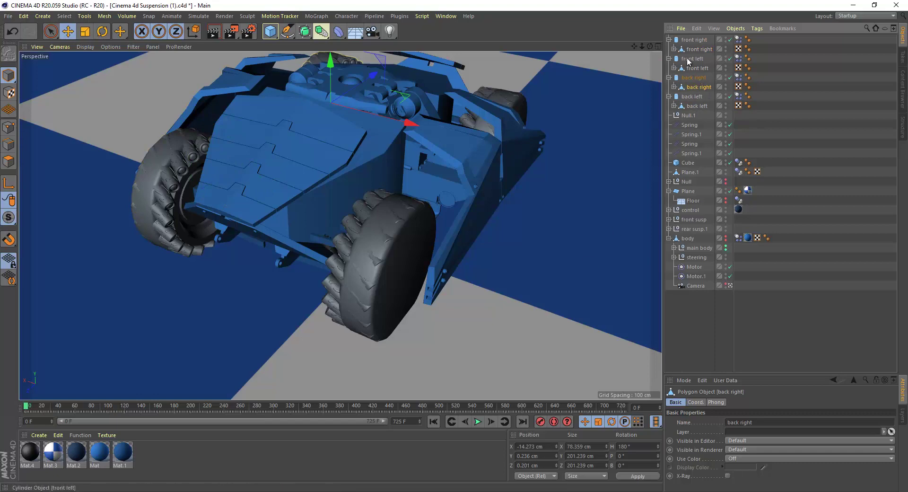
left_click(692, 50)
left_click(669, 97)
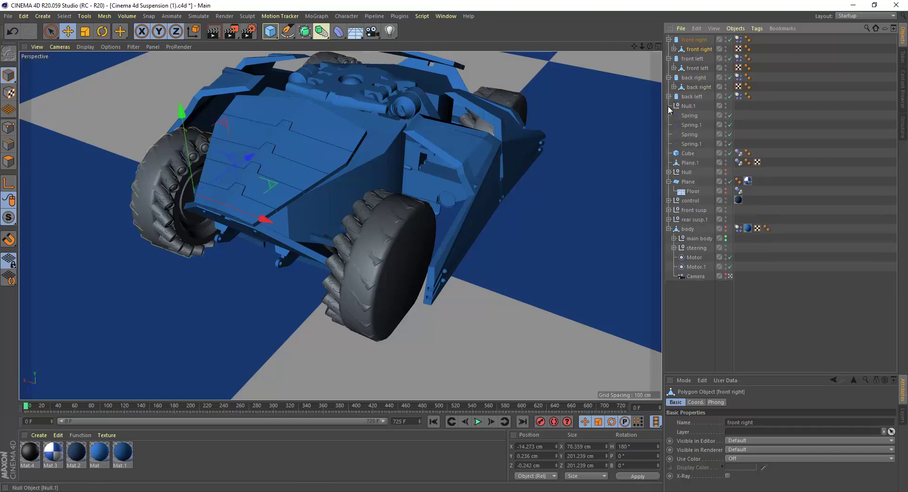
left_click(669, 97)
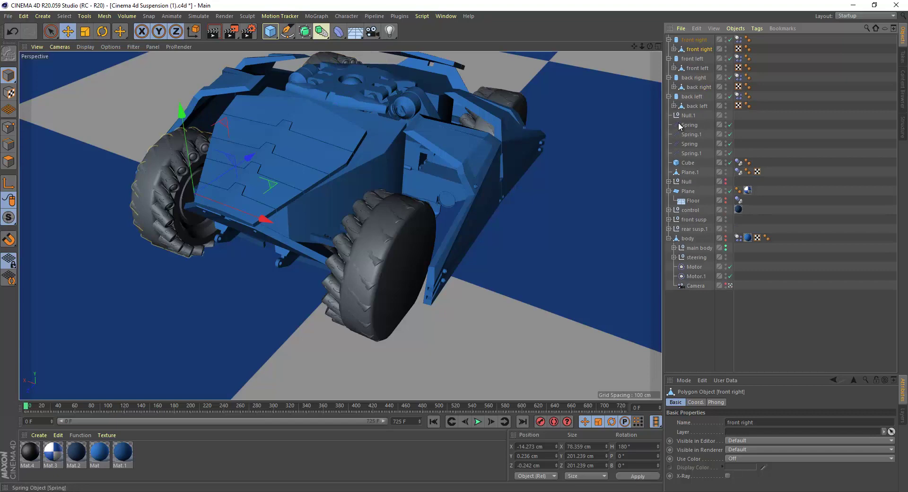
left_click(669, 238)
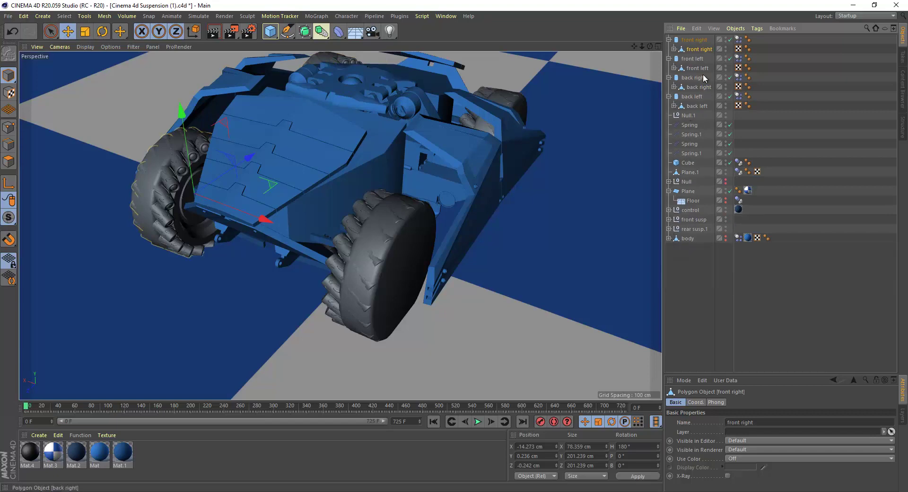
Zero the Y and Z position offsets of the nested wheel meshes.
left_click(529, 456)
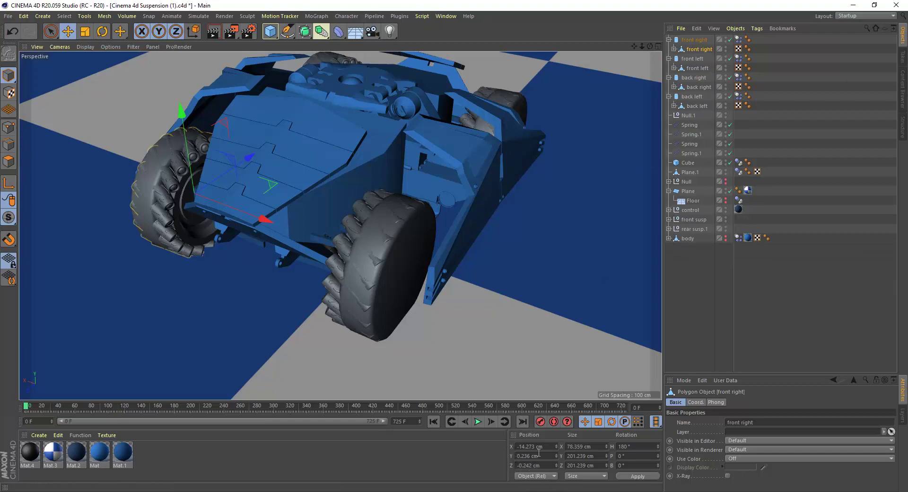
type("0")
key("Return")
left_click(699, 69)
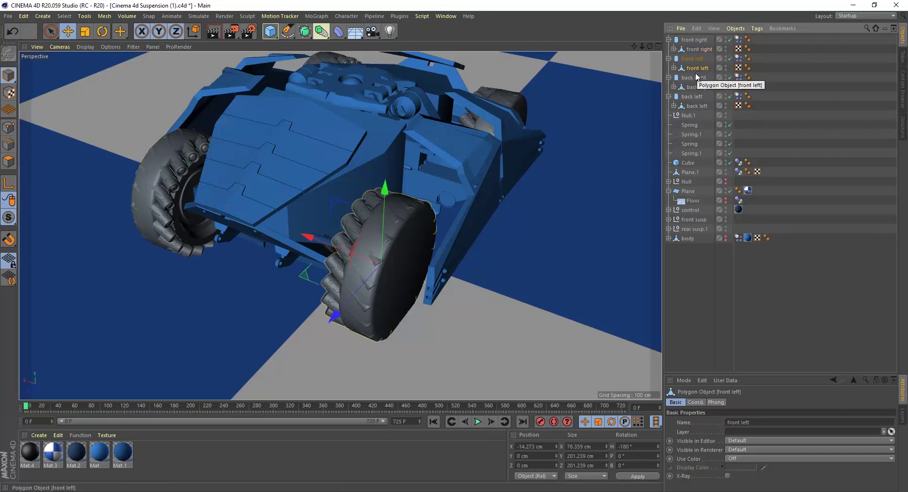
left_click(694, 89)
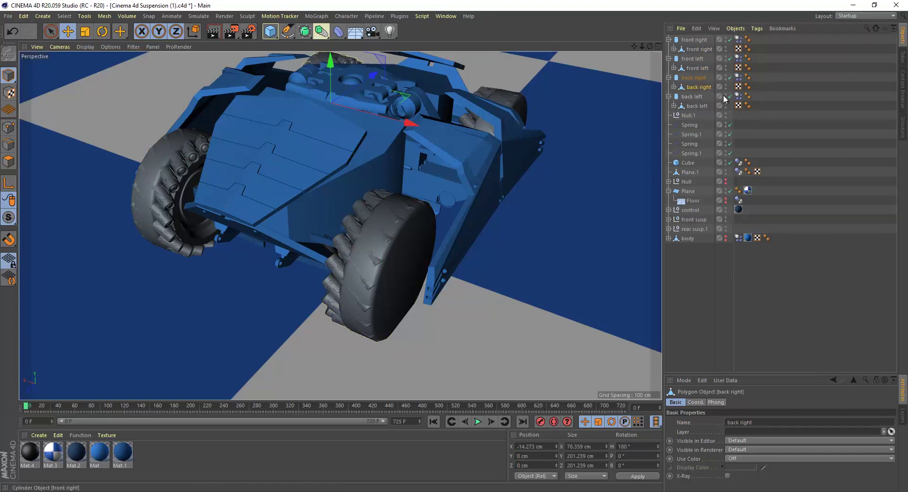
left_click(694, 106)
left_click(514, 456)
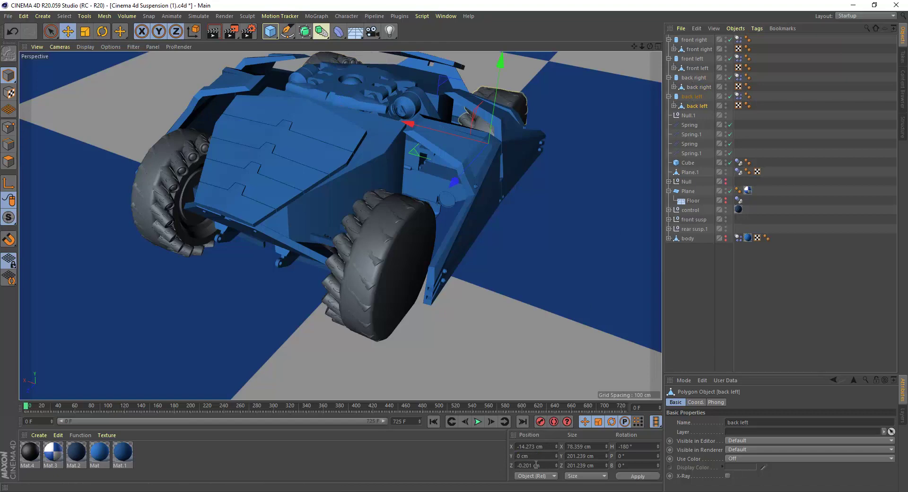
left_click(685, 289)
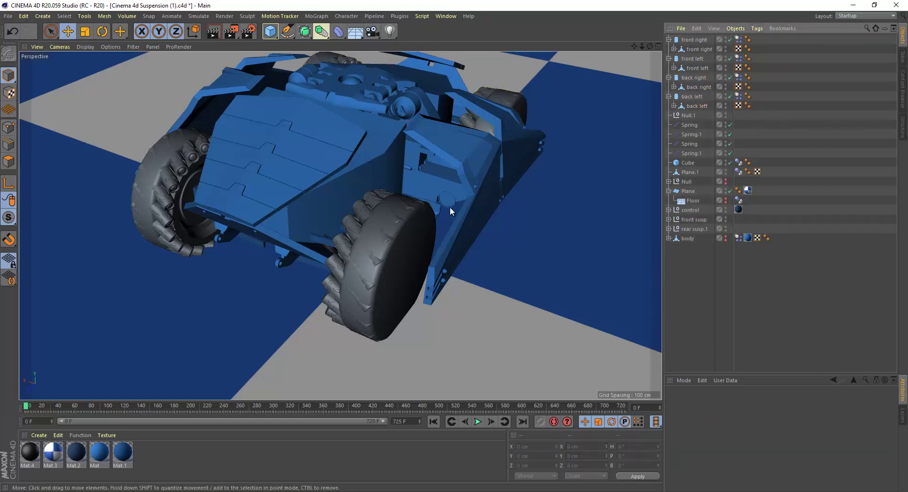
Hide the front-right, front-left and back-left cylinders in the viewport, keeping their tyre meshes visible.
mouse_move(449, 206)
left_mouse_down("alt")
mouse_move(329, 181)
mouse_move(467, 205)
mouse_move(427, 211)
left_mouse_up("alt")
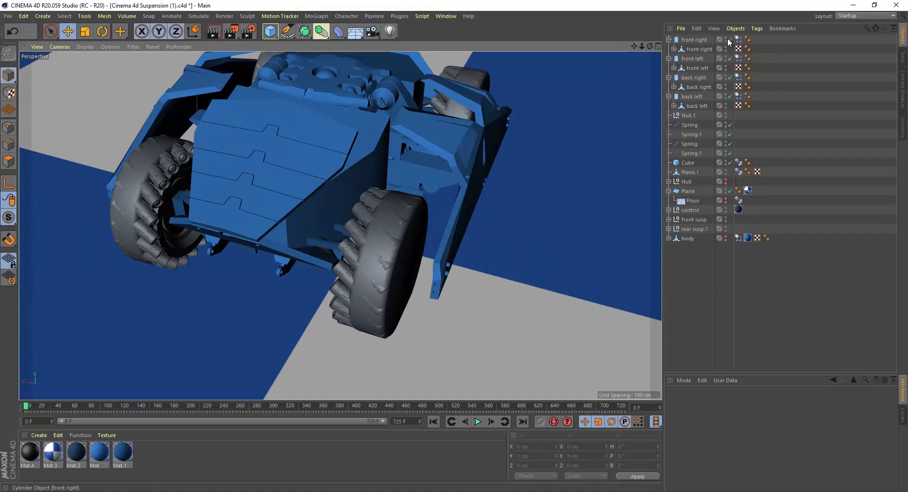
left_click(725, 39)
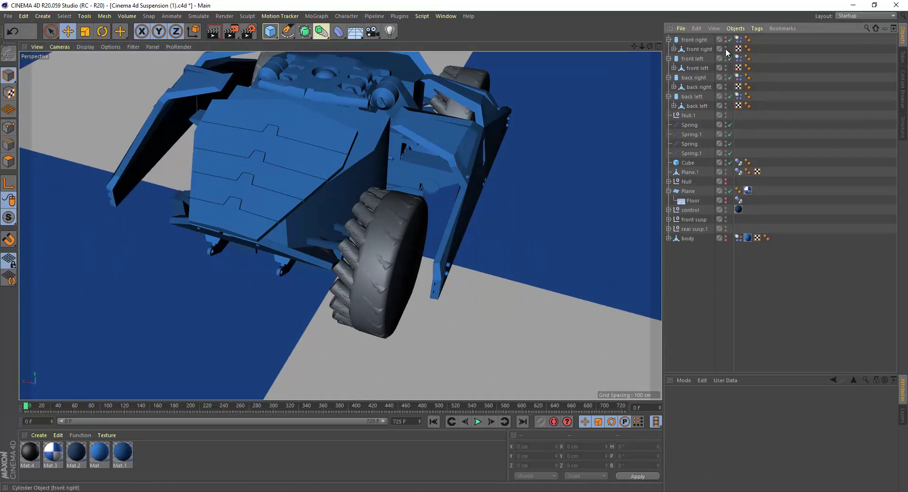
left_click(725, 49)
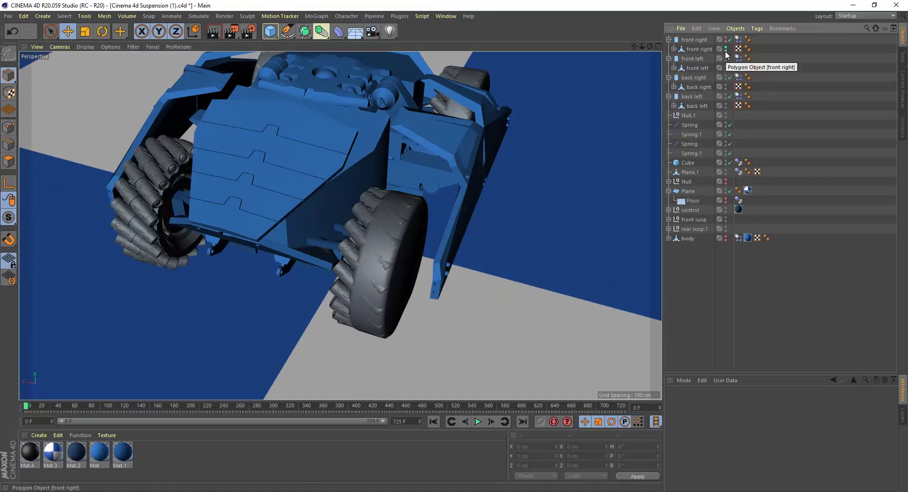
left_click(726, 57)
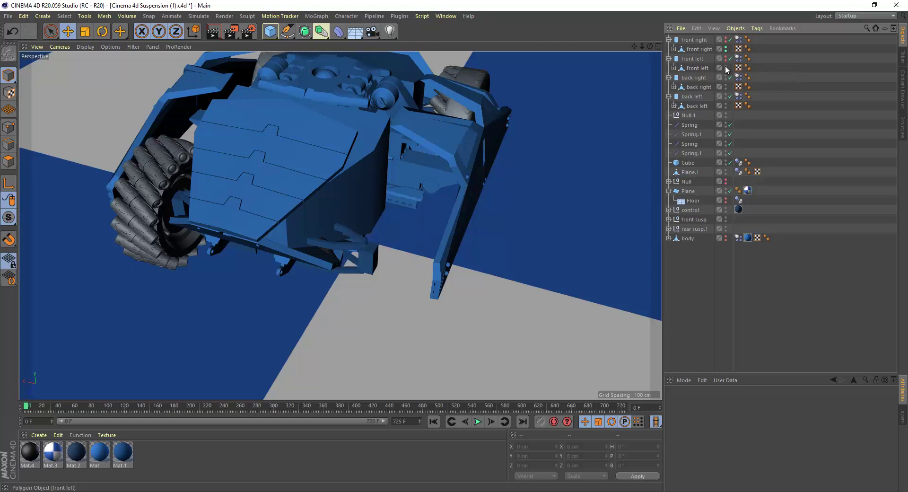
left_click(726, 68)
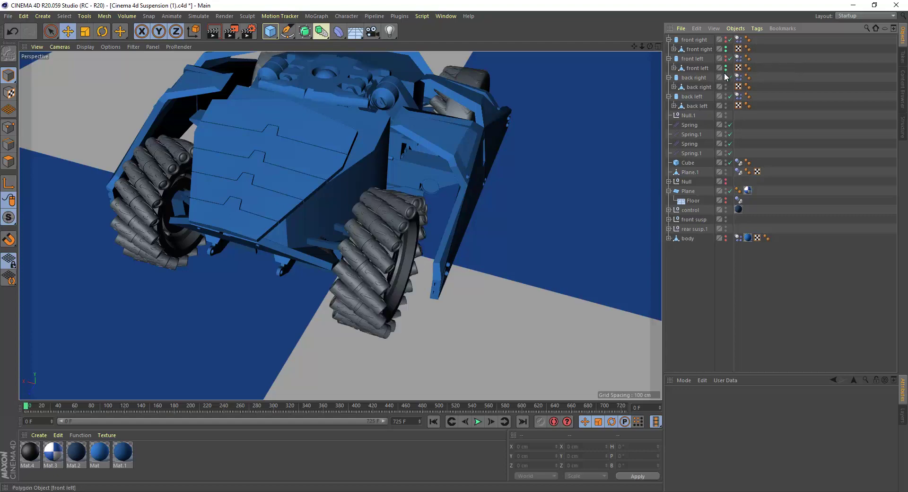
left_click(727, 98)
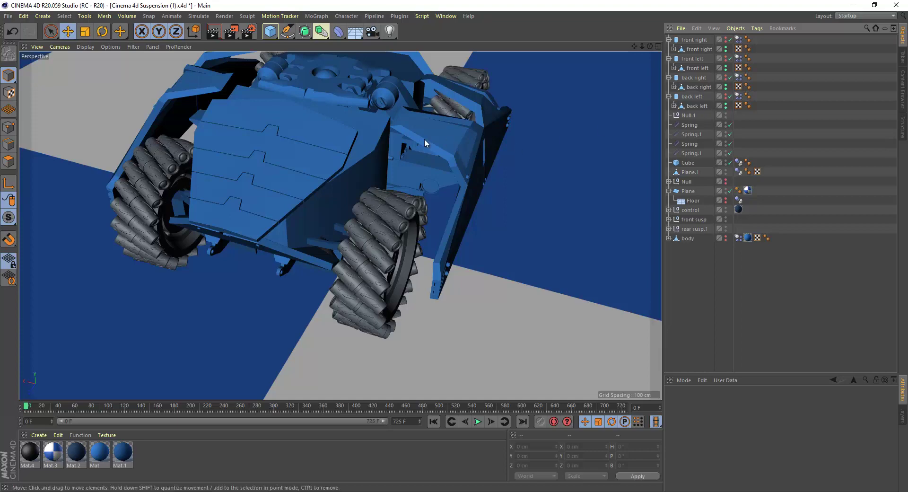
mouse_move(416, 139)
left_mouse_down("alt")
mouse_move(398, 141)
mouse_move(371, 109)
mouse_move(497, 127)
mouse_move(415, 131)
left_mouse_up("alt")
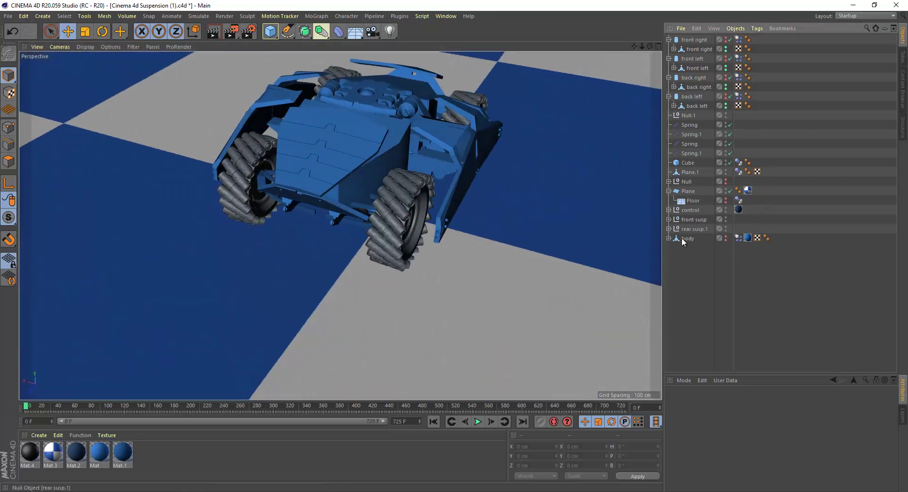
Delete the blue material tag from the body so it shows grey.
left_click(668, 238)
left_click(747, 238)
key("Delete")
mouse_move(513, 78)
left_mouse_down("alt")
mouse_move(414, 144)
mouse_move(493, 144)
mouse_move(456, 152)
mouse_move(349, 134)
mouse_move(543, 126)
mouse_move(557, 137)
mouse_move(322, 237)
mouse_move(205, 246)
mouse_move(484, 188)
mouse_move(356, 223)
mouse_move(432, 213)
mouse_move(318, 224)
mouse_move(354, 240)
mouse_move(388, 284)
left_mouse_up("alt")
Play the suspension simulation twice while orbiting, rewinding to frame 0 after each run.
left_click(477, 421)
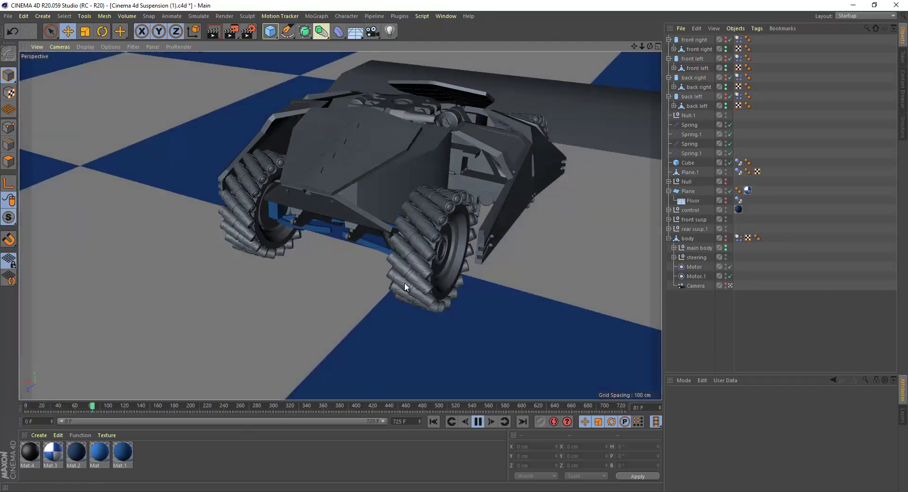
mouse_move(404, 282)
left_mouse_down("alt")
mouse_move(415, 257)
mouse_move(384, 259)
mouse_move(447, 211)
mouse_move(412, 223)
left_mouse_up("alt")
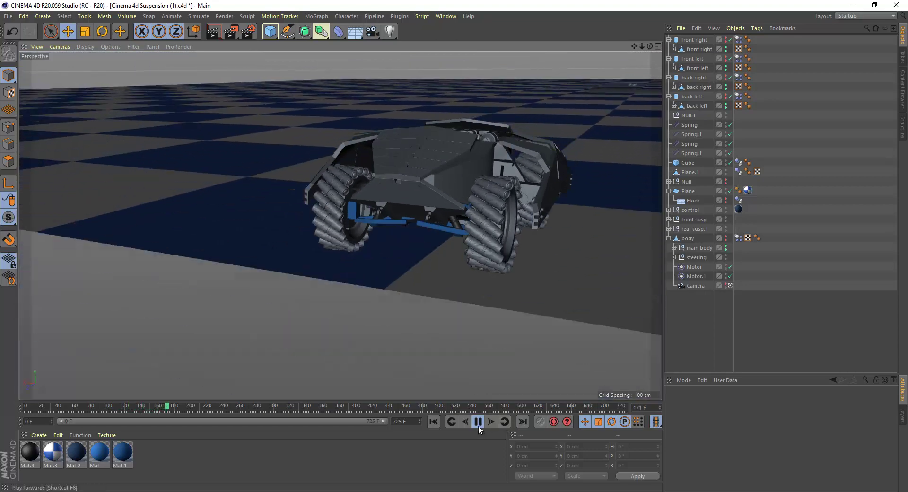
left_click(478, 421)
left_click(434, 420)
left_click(478, 421)
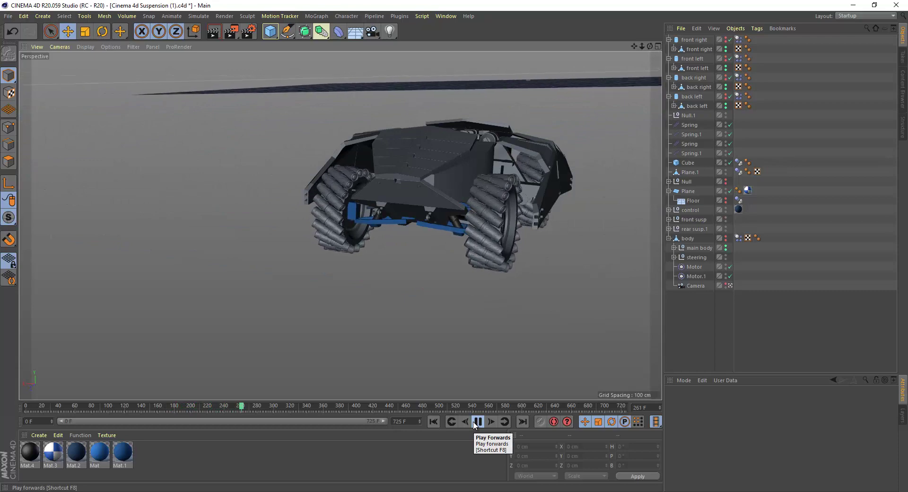
left_click(475, 424)
left_click(434, 421)
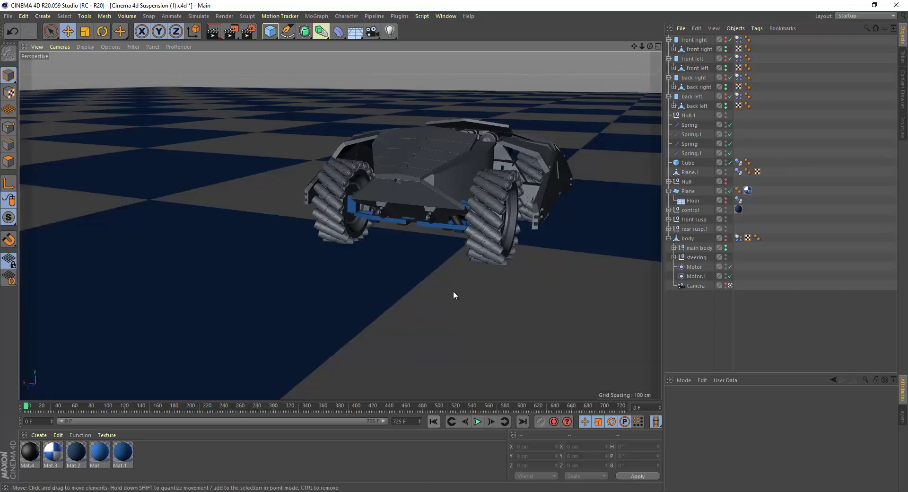
mouse_move(455, 268)
left_mouse_down("alt")
mouse_move(377, 224)
mouse_move(421, 190)
mouse_move(335, 212)
mouse_move(444, 202)
mouse_move(392, 217)
left_mouse_up("alt")
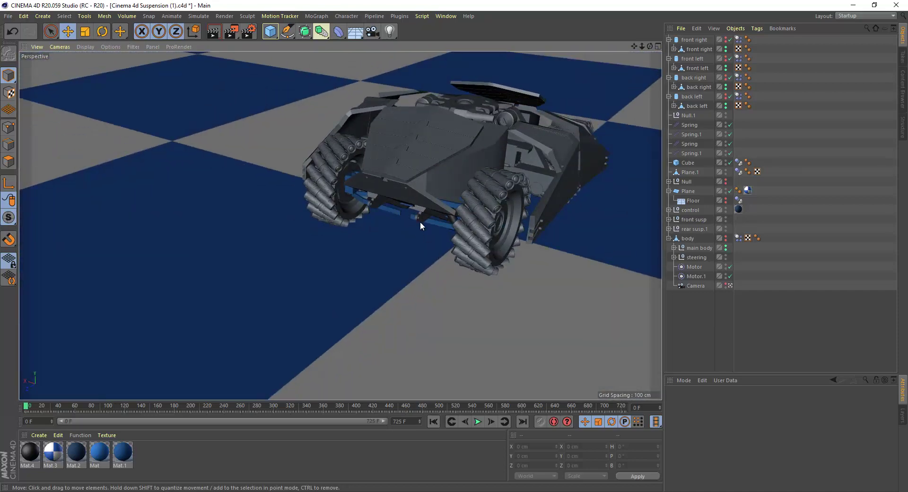
mouse_move(468, 164)
left_mouse_down("alt")
mouse_move(261, 164)
mouse_move(345, 180)
mouse_move(217, 216)
mouse_move(431, 165)
mouse_move(503, 172)
mouse_move(444, 200)
mouse_move(667, 164)
left_mouse_up("alt")
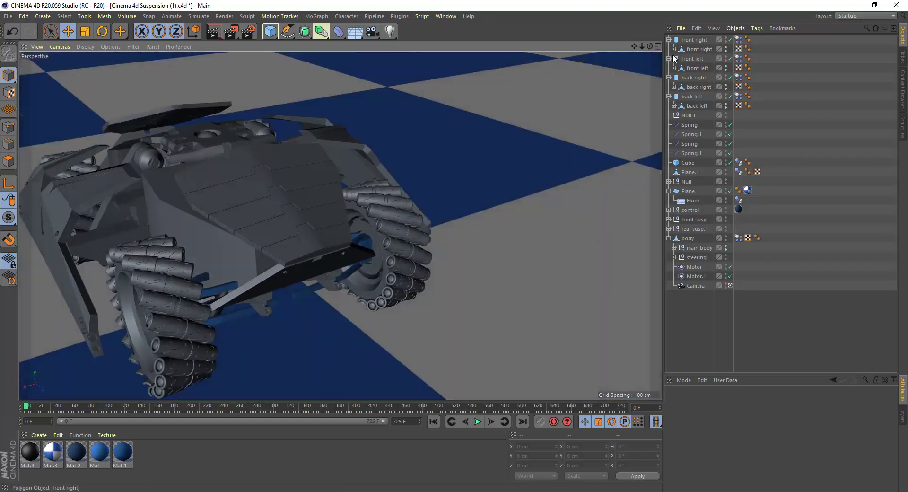
Temporarily hide the body to inspect the wheels and suspension, then show it again.
left_click(726, 248)
mouse_move(290, 218)
left_mouse_down("alt")
mouse_move(299, 228)
mouse_move(259, 239)
mouse_move(680, 178)
left_mouse_up("alt")
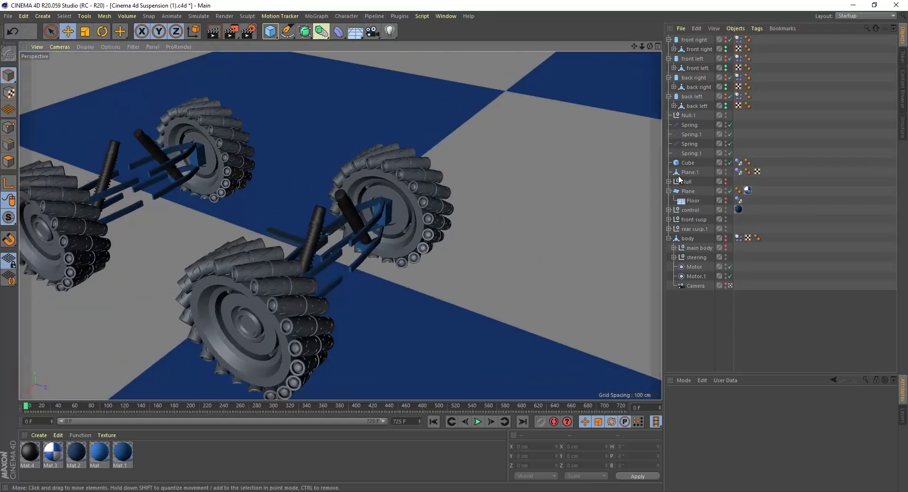
left_click(726, 247)
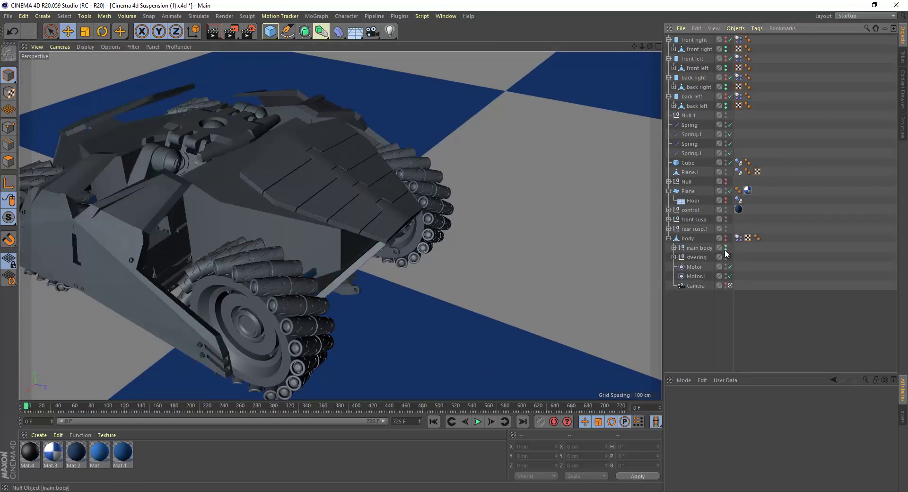
Play the simulation and steer by dragging the control box left and right.
left_click(384, 197)
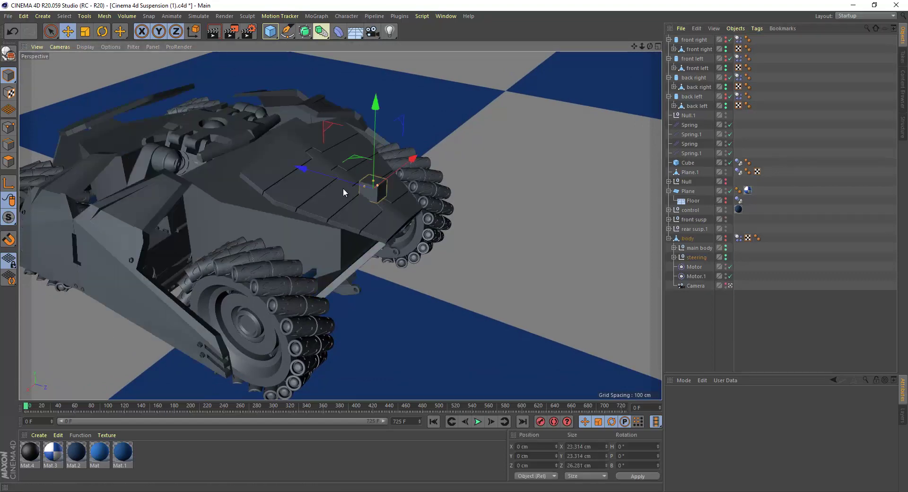
left_click(478, 419)
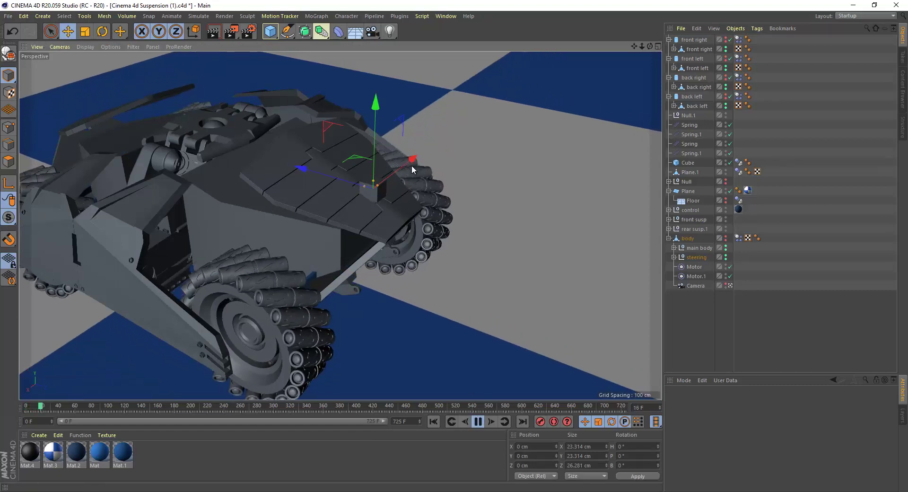
left_click_drag(405, 165, 350, 257)
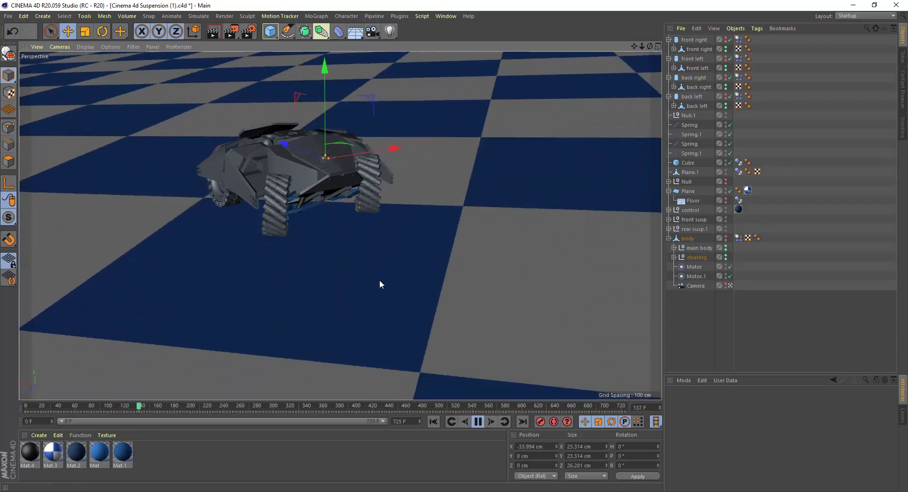
left_click_drag(393, 147, 406, 156)
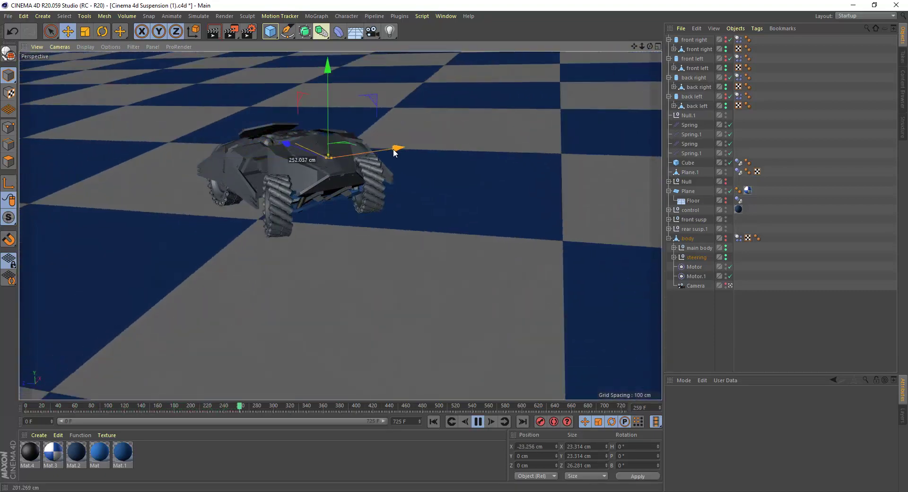
left_click_drag(405, 158, 399, 149)
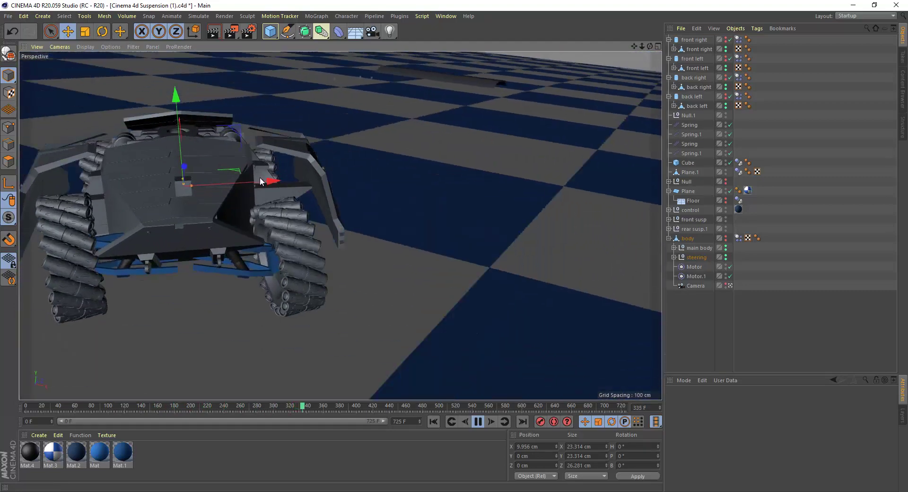
mouse_move(260, 177)
left_mouse_down()
mouse_move(270, 183)
mouse_move(250, 189)
left_mouse_up()
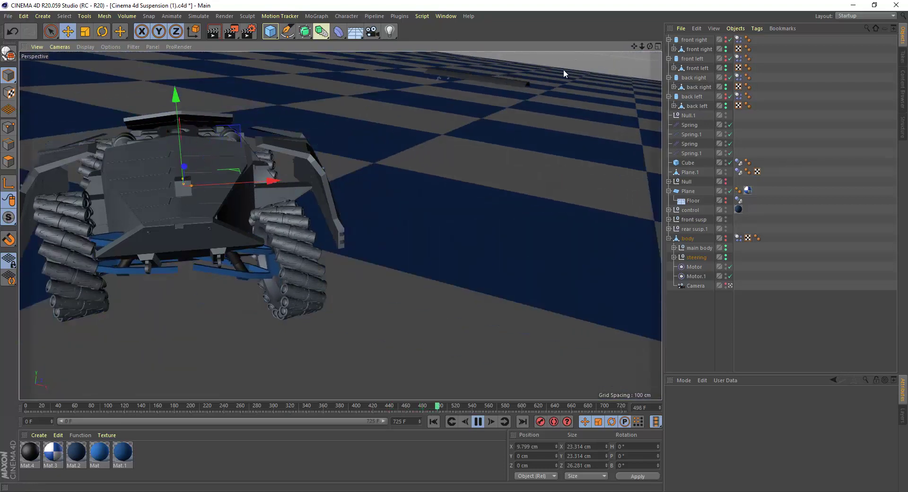
Stop and rewind playback, then add Reset PSR to the toolbar from the Commander.
left_click(478, 421)
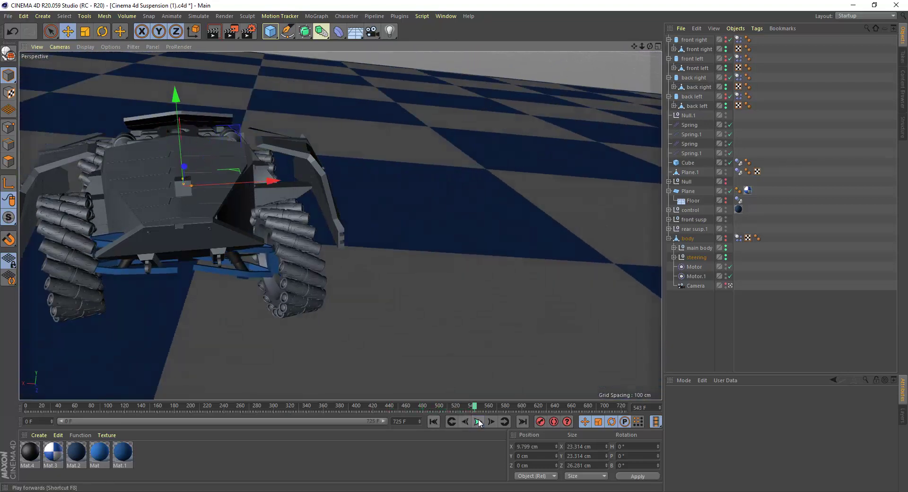
left_click(434, 418)
key("shift+c")
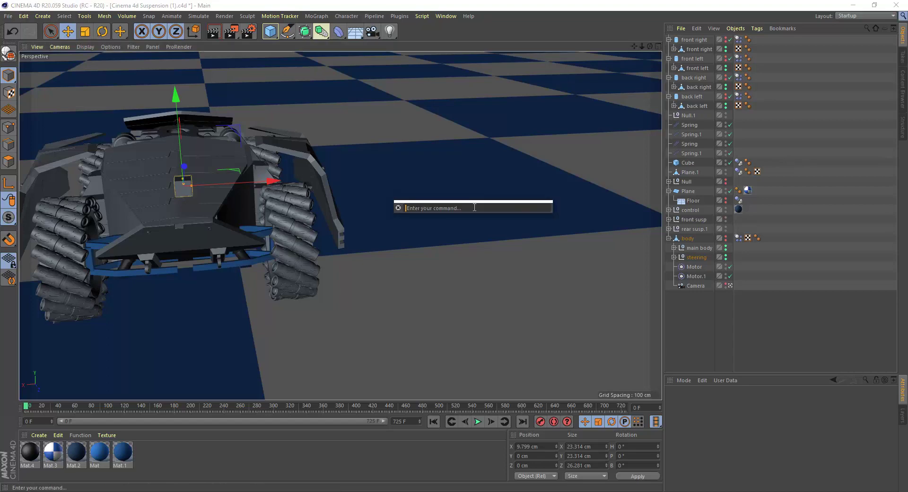
type("psr")
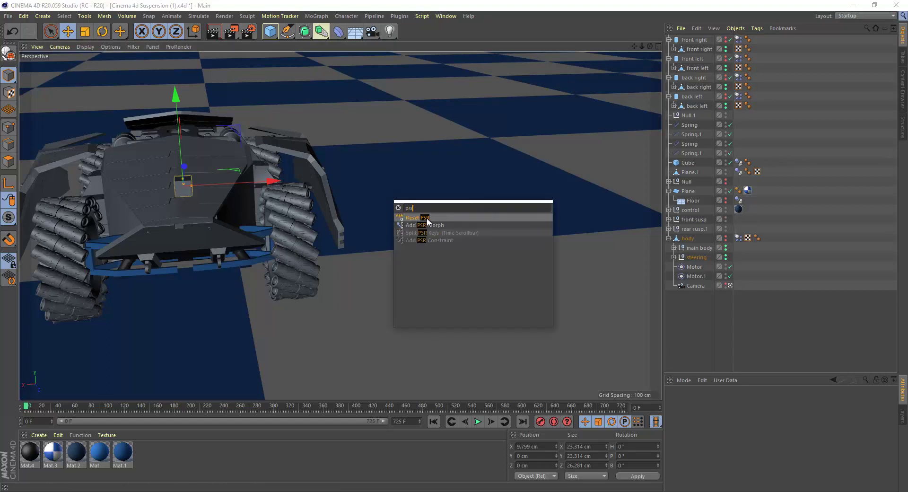
left_click_drag(426, 218, 654, 31)
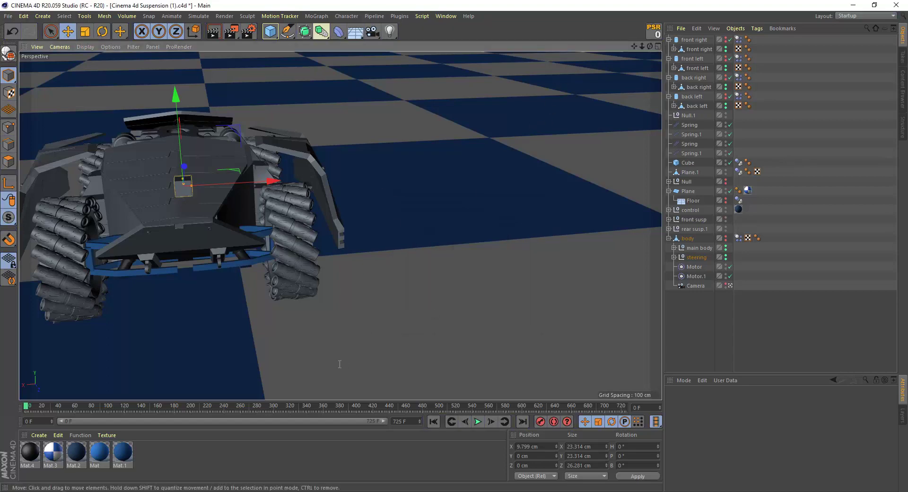
key("shift+c")
type("psr")
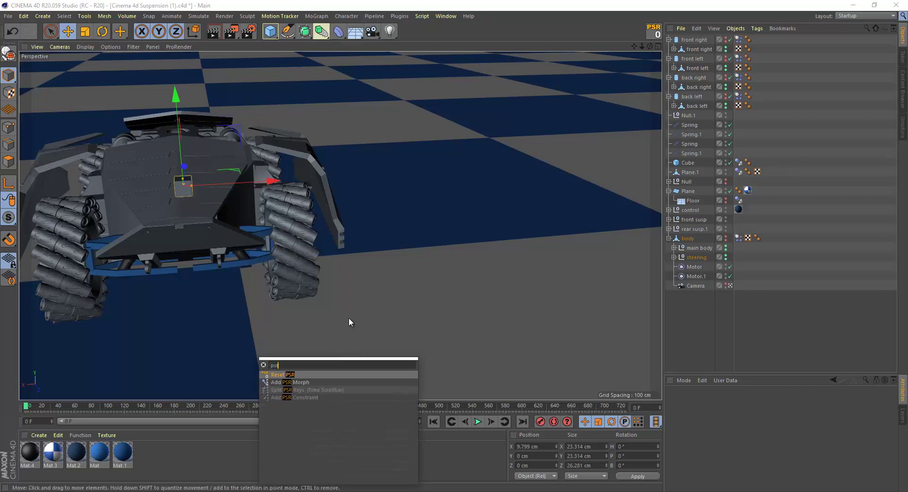
left_click_drag(303, 374, 631, 31)
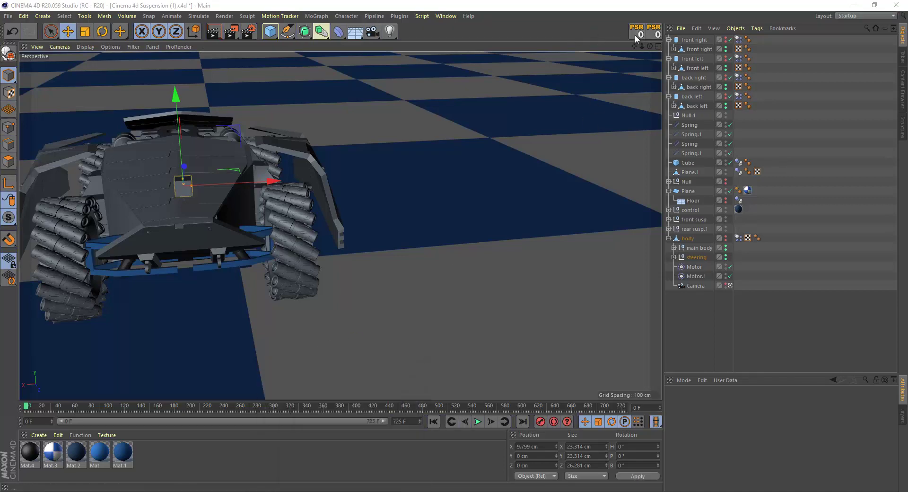
Reset the control box to zero, test steering in playback, and rewind to frame 0.
left_click(637, 33)
left_click_drag(302, 316, 378, 260, "alt")
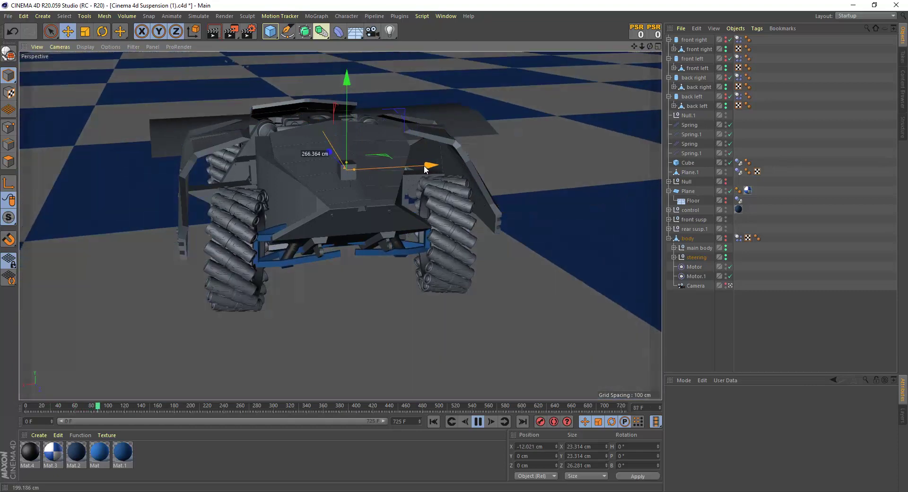
key("F8")
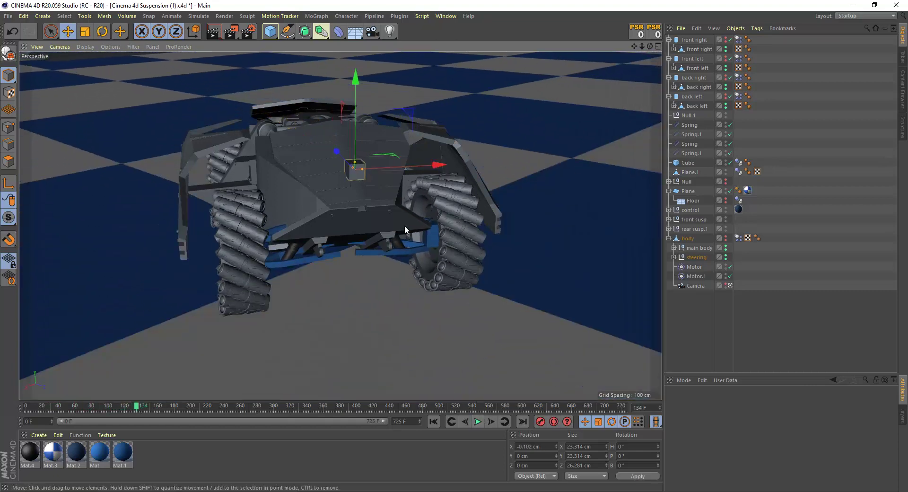
left_click_drag(438, 166, 423, 298)
left_click(476, 420)
left_click(477, 422)
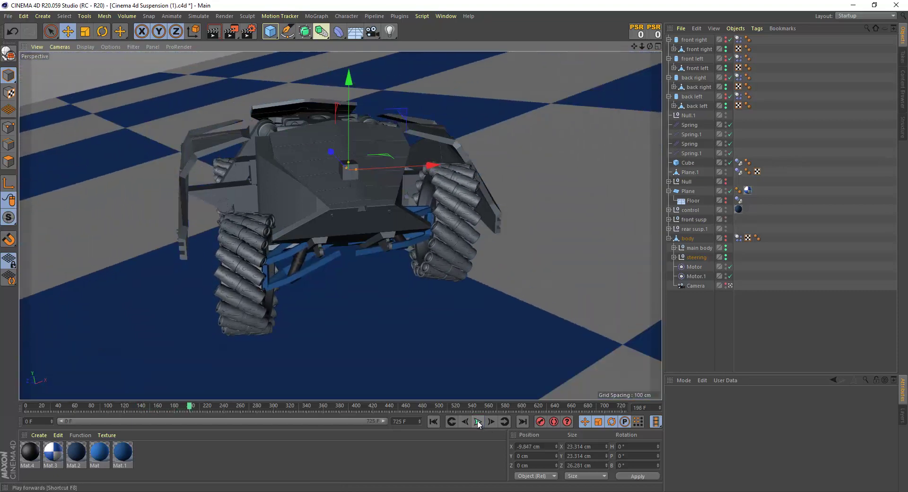
left_click(433, 421)
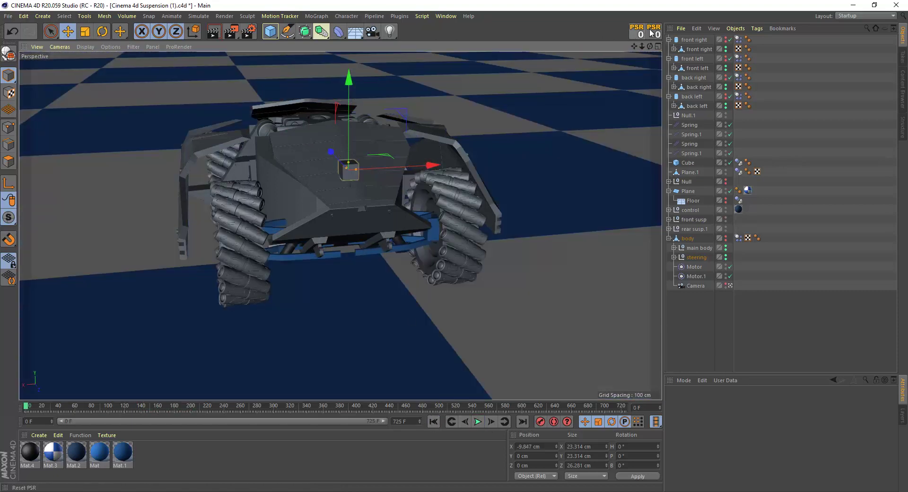
mouse_move(495, 134)
left_mouse_down("alt")
mouse_move(351, 208)
mouse_move(410, 205)
mouse_move(400, 243)
mouse_move(376, 247)
mouse_move(395, 206)
mouse_move(347, 211)
mouse_move(415, 248)
left_mouse_up("alt")
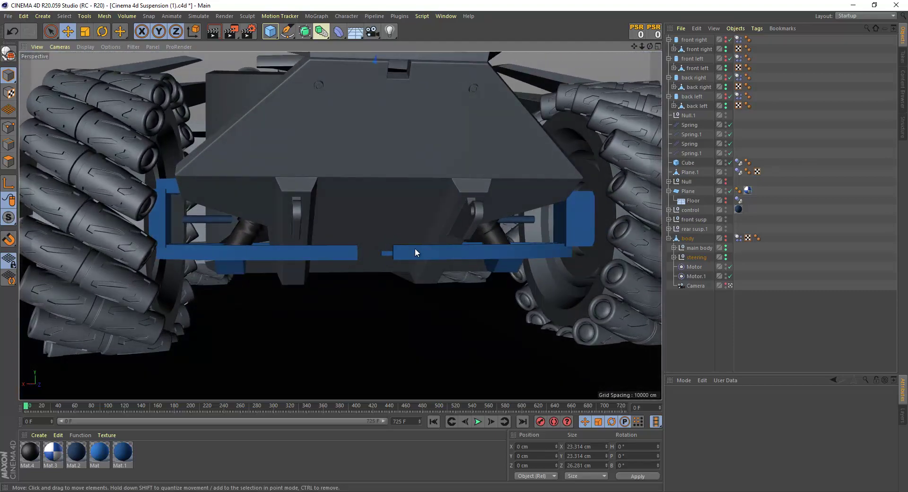
Hide the front suspension group and steering rod in the viewport.
left_click(477, 255)
mouse_move(497, 251)
left_mouse_down("alt")
mouse_move(527, 249)
mouse_move(553, 232)
mouse_move(541, 237)
left_mouse_up("alt")
left_click(567, 212, "shift")
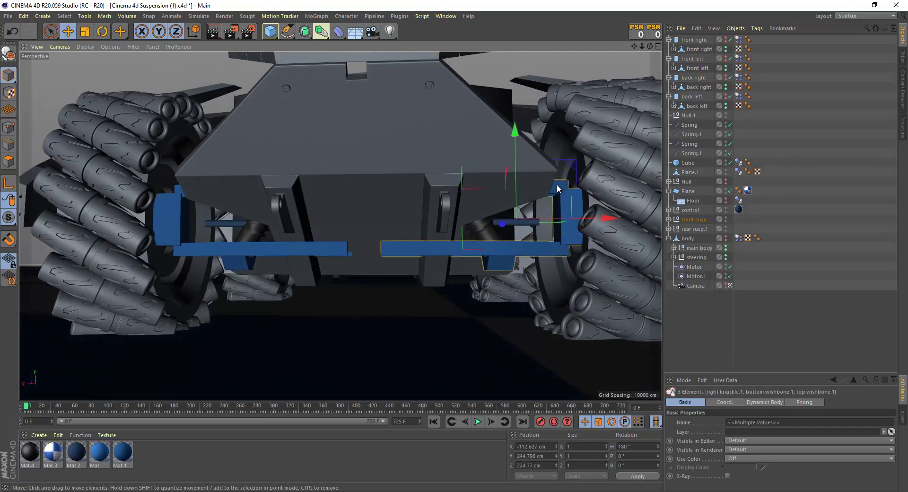
left_click(692, 221)
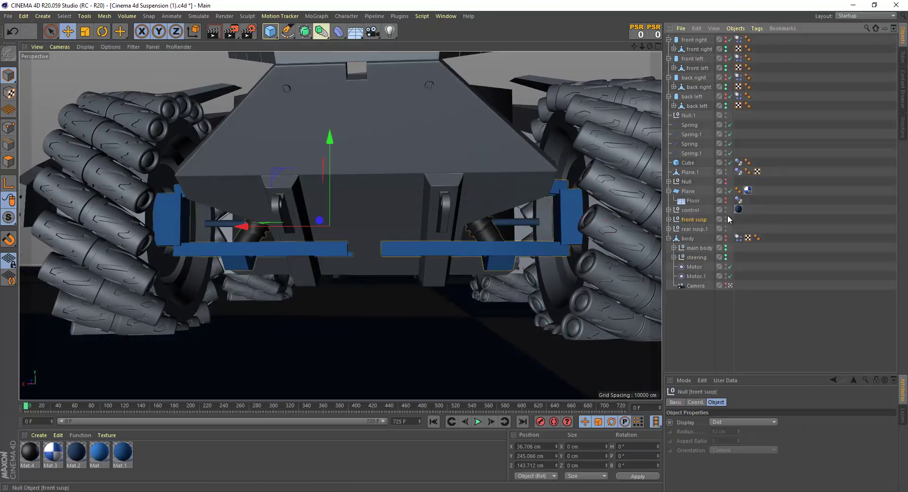
left_click(725, 218)
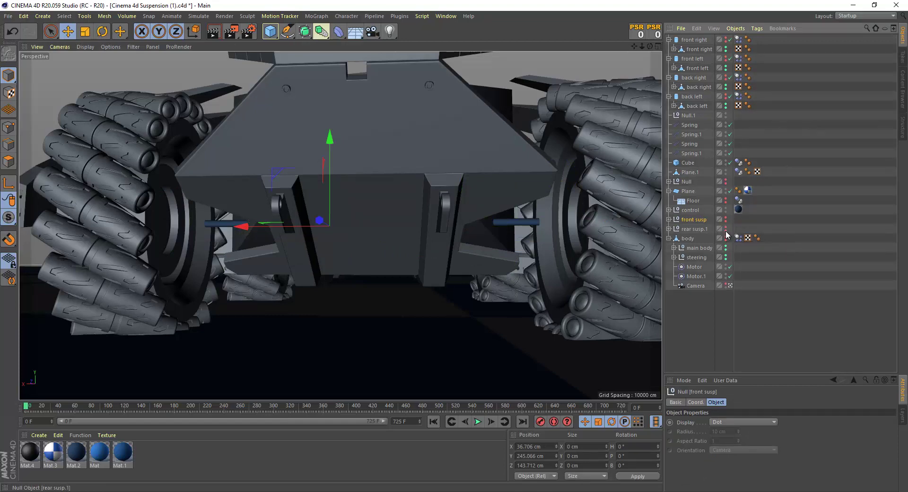
mouse_move(545, 226)
left_mouse_down("alt")
mouse_move(511, 251)
mouse_move(562, 248)
mouse_move(526, 223)
left_mouse_up("alt")
left_click(526, 223)
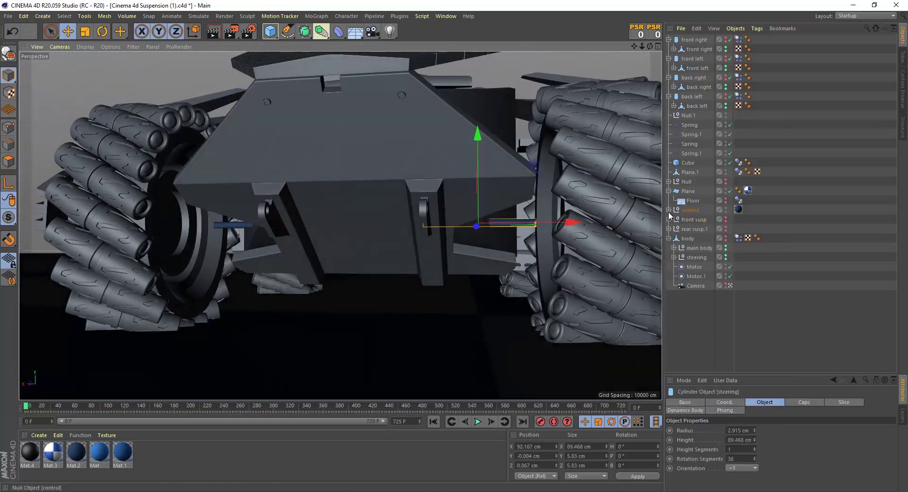
left_click(726, 212)
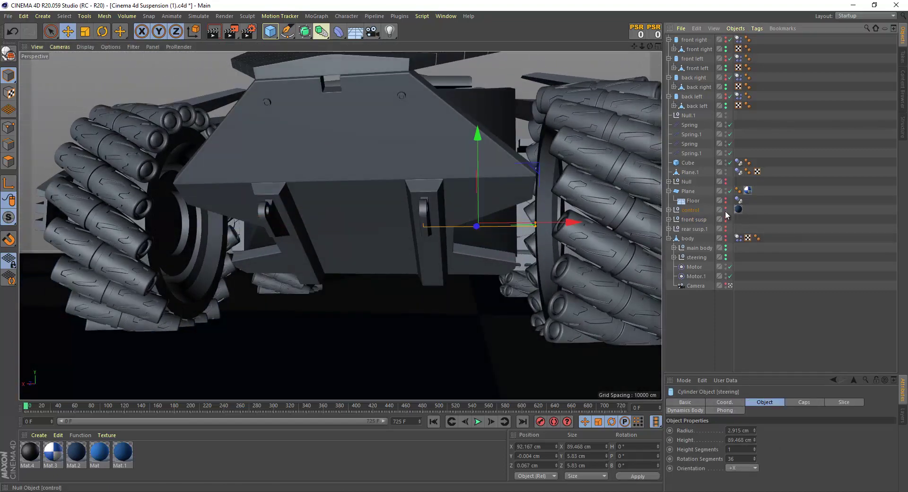
mouse_move(567, 228)
left_mouse_down("alt")
mouse_move(512, 249)
mouse_move(466, 199)
mouse_move(444, 191)
mouse_move(310, 245)
mouse_move(557, 220)
mouse_move(518, 363)
left_mouse_up("alt")
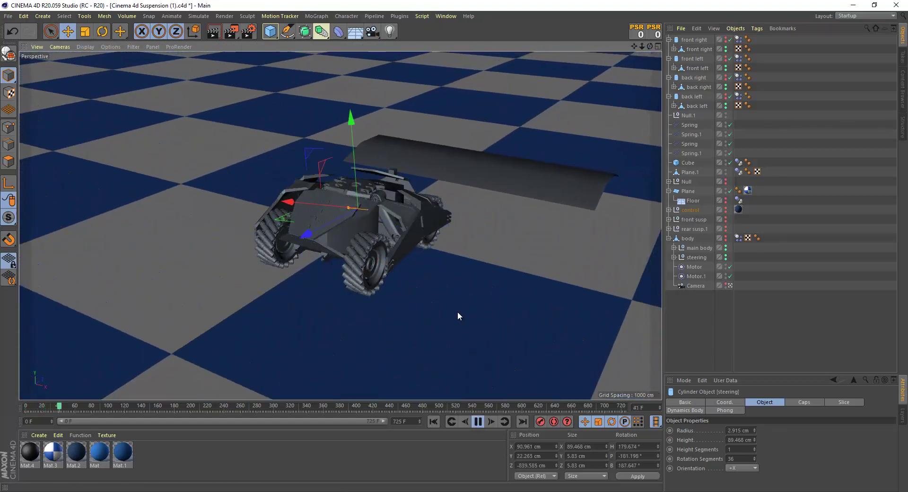
Orbit around the driving buggy, then stop, rewind to frame 0, and view from the rear.
mouse_move(458, 312)
left_mouse_down("alt")
mouse_move(490, 232)
mouse_move(250, 217)
mouse_move(249, 253)
left_mouse_up("alt")
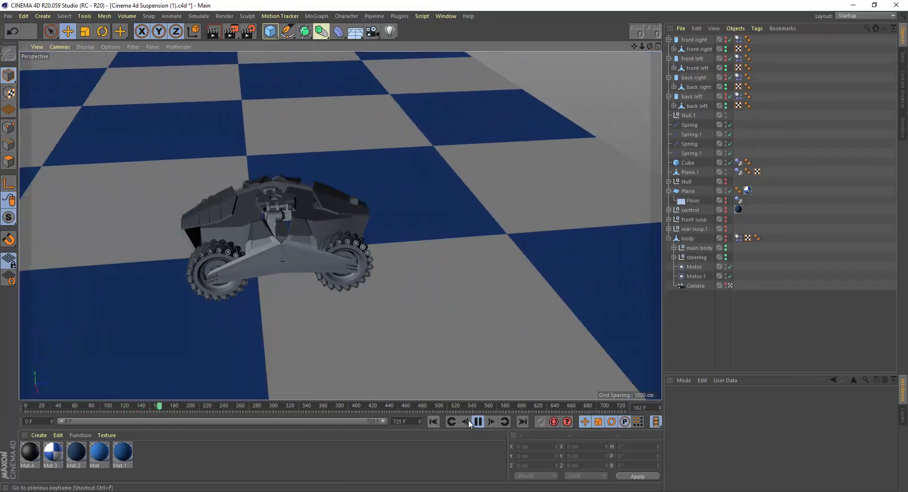
left_click(477, 421)
left_click(435, 421)
mouse_move(301, 209)
left_mouse_down("alt")
mouse_move(557, 232)
mouse_move(166, 236)
mouse_move(257, 202)
mouse_move(348, 210)
mouse_move(311, 197)
mouse_move(395, 124)
mouse_move(439, 134)
mouse_move(359, 149)
mouse_move(315, 192)
mouse_move(355, 188)
mouse_move(412, 134)
mouse_move(407, 111)
mouse_move(336, 123)
mouse_move(316, 182)
mouse_move(337, 208)
mouse_move(393, 212)
left_mouse_up("alt")
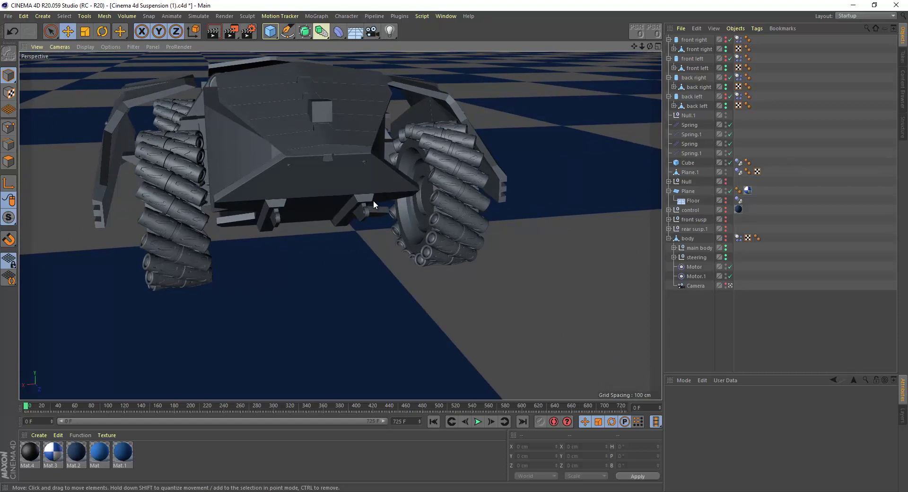
Show the front suspension in the viewport again and inspect the vehicle.
left_click(724, 219)
mouse_move(352, 200)
left_mouse_down("alt")
mouse_move(332, 207)
mouse_move(384, 279)
mouse_move(344, 169)
mouse_move(378, 163)
mouse_move(294, 200)
mouse_move(396, 177)
mouse_move(399, 231)
mouse_move(358, 241)
mouse_move(265, 211)
mouse_move(327, 226)
left_mouse_up("alt")
left_click(423, 142)
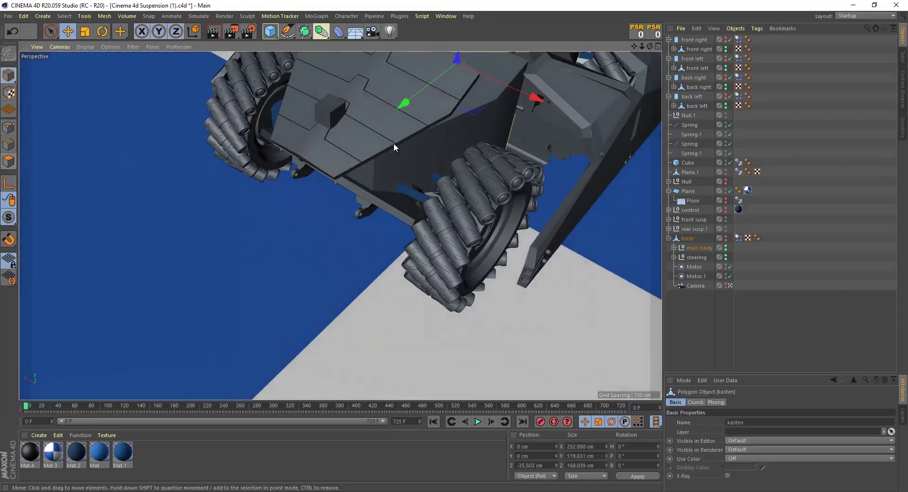
mouse_move(416, 163)
left_mouse_down("alt")
mouse_move(452, 160)
mouse_move(439, 137)
left_mouse_up("alt")
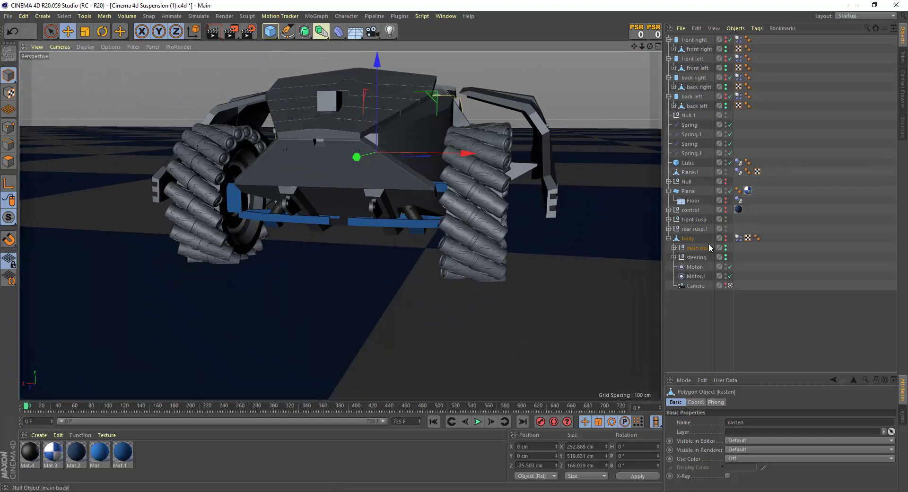
Create new material Mat.5 and apply the dark Mat.4 to the suspension objects.
left_click(669, 238)
left_click(668, 228)
double_click(142, 460)
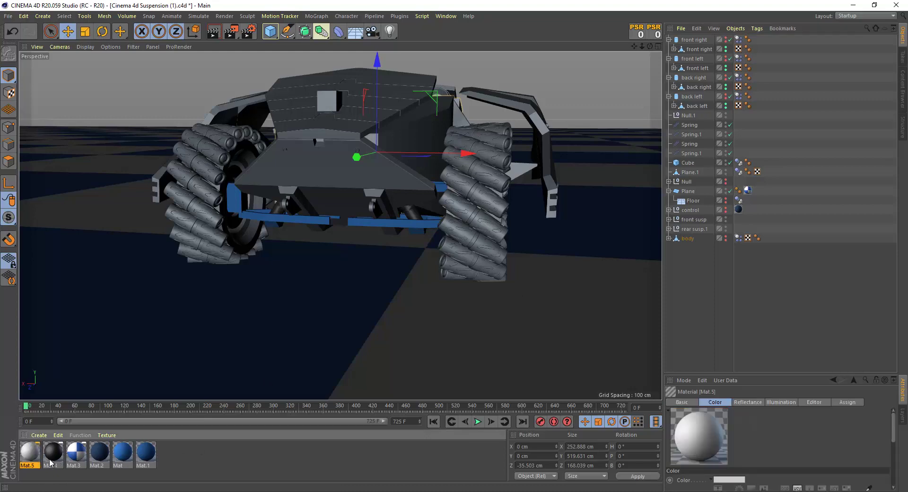
mouse_move(459, 307)
left_mouse_down()
mouse_move(691, 223)
mouse_move(730, 225)
mouse_move(686, 230)
left_mouse_up()
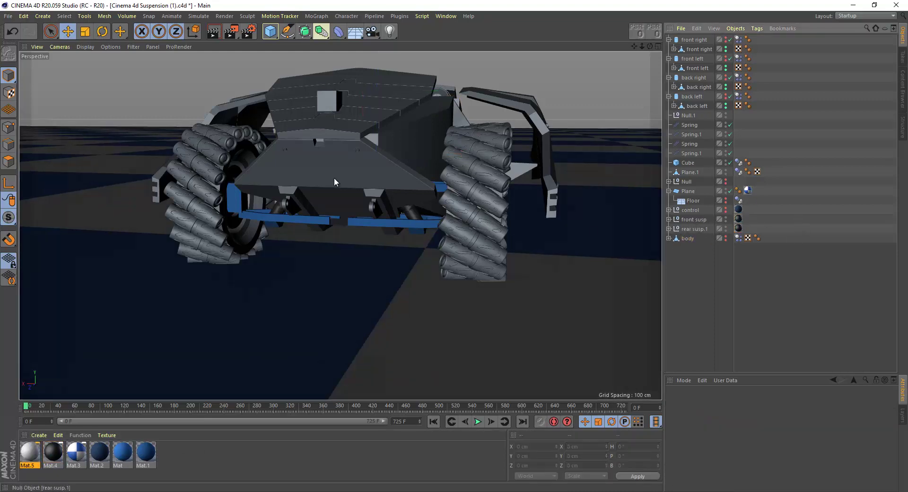
Turn off viewport textures, orbit to a frontal view, then play the animation and rewind to frame 0.
left_click(112, 46)
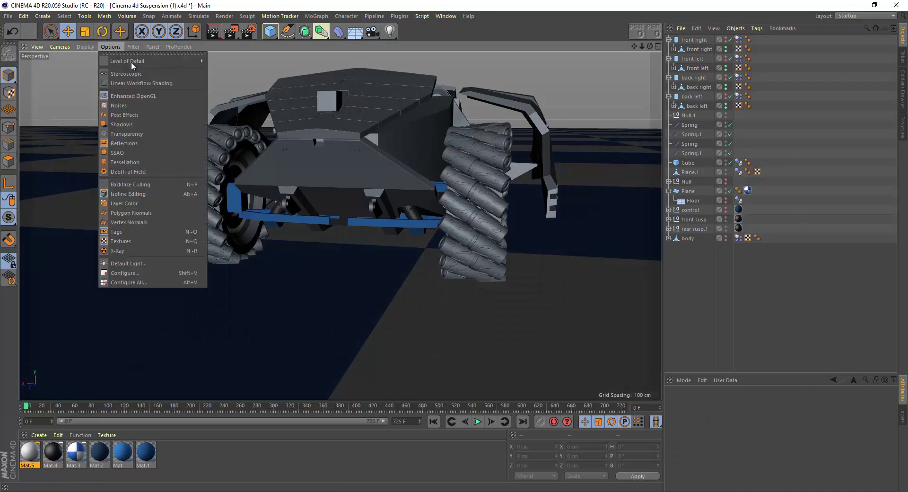
left_click(139, 238)
mouse_move(324, 233)
left_mouse_down("alt")
mouse_move(421, 204)
mouse_move(319, 197)
mouse_move(299, 208)
mouse_move(418, 263)
mouse_move(480, 193)
mouse_move(425, 236)
mouse_move(464, 171)
mouse_move(400, 197)
mouse_move(215, 157)
mouse_move(275, 169)
mouse_move(516, 170)
mouse_move(391, 200)
mouse_move(340, 253)
left_mouse_up("alt")
mouse_move(328, 152)
left_mouse_down("alt")
mouse_move(353, 169)
mouse_move(349, 181)
mouse_move(415, 179)
mouse_move(460, 205)
mouse_move(385, 197)
mouse_move(397, 204)
left_mouse_up("alt")
left_click(478, 422)
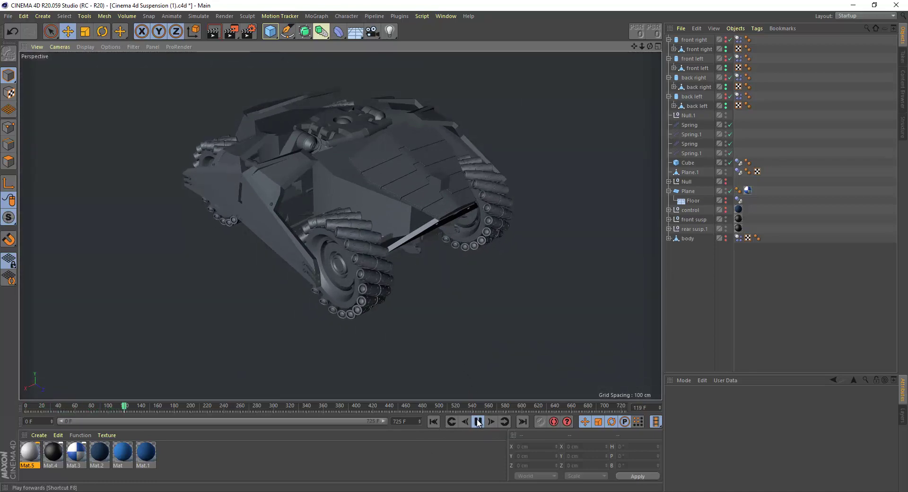
left_click(433, 421)
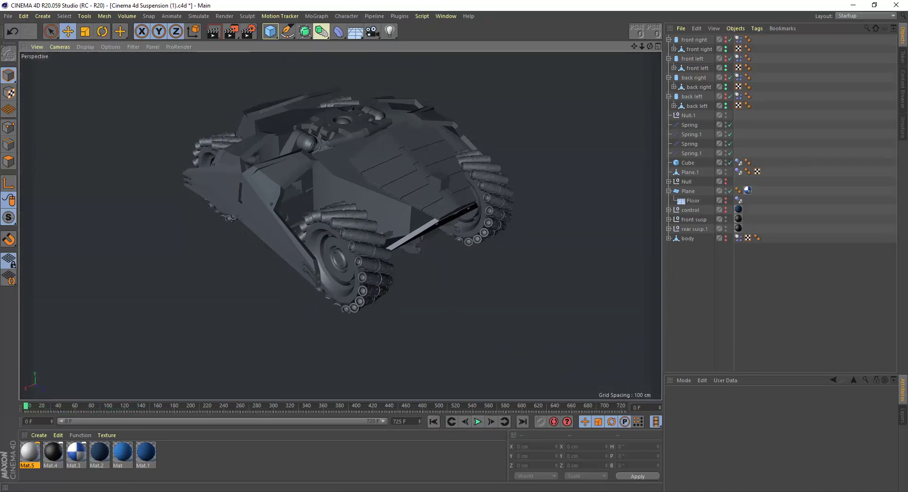